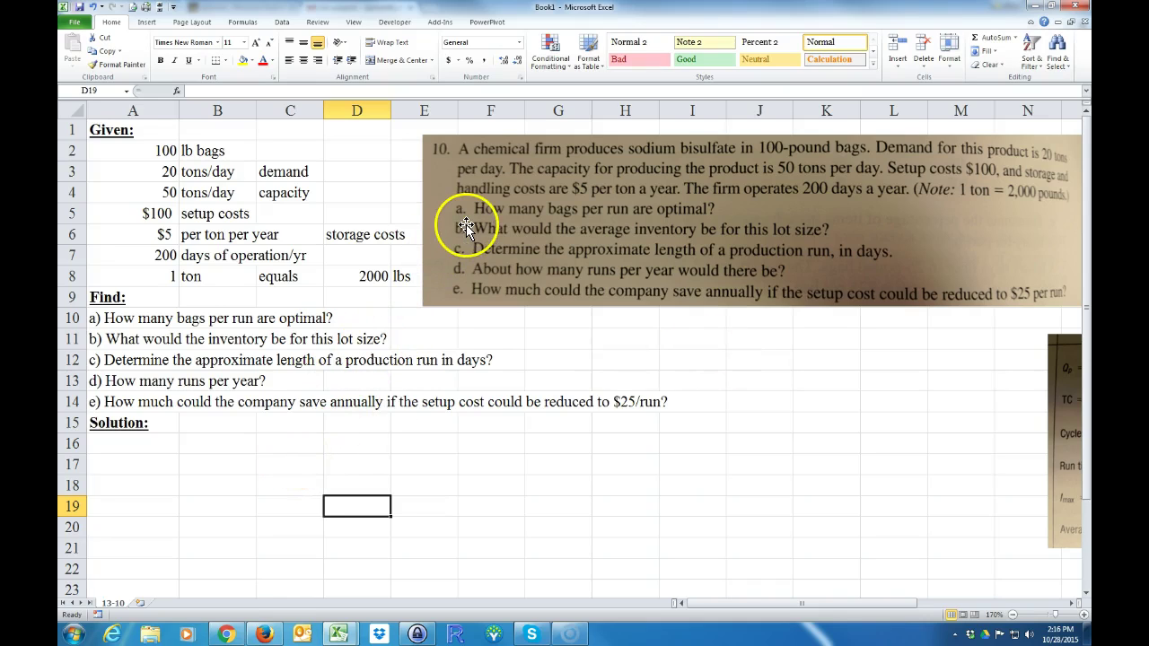
- Move the problem statement picture out of the way, far to the right of the data near column W
{"action": "left_click_drag", "start_coordinate": [428, 176], "coordinate": [437, 179]}
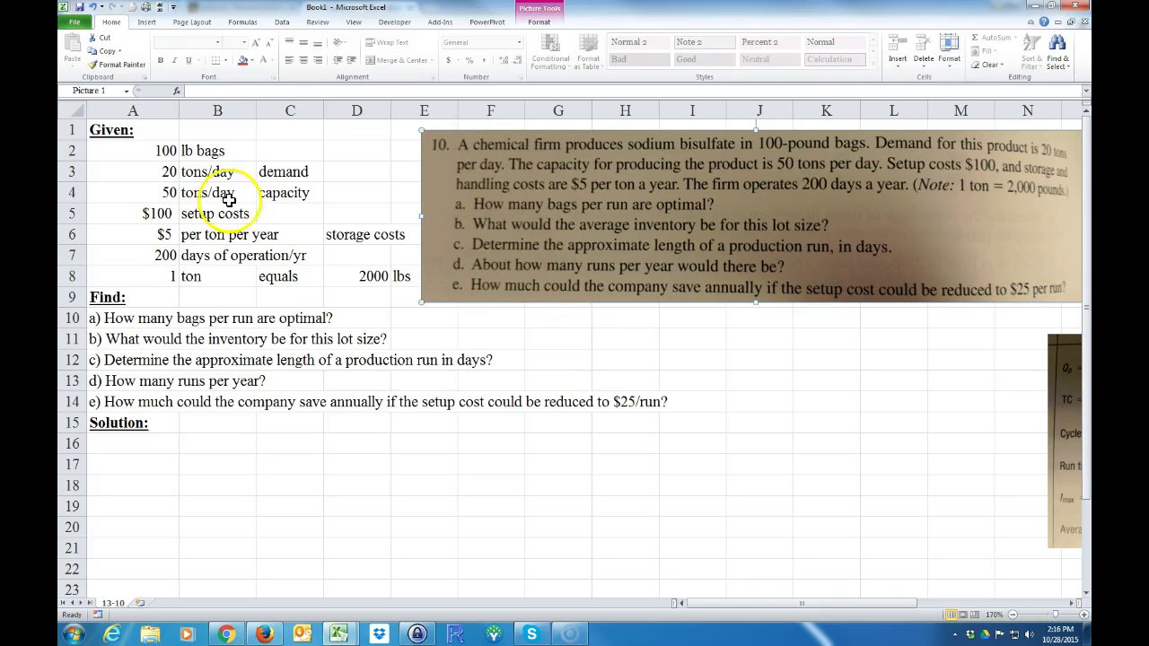
{"action": "left_click_drag", "start_coordinate": [103, 133], "coordinate": [324, 402]}
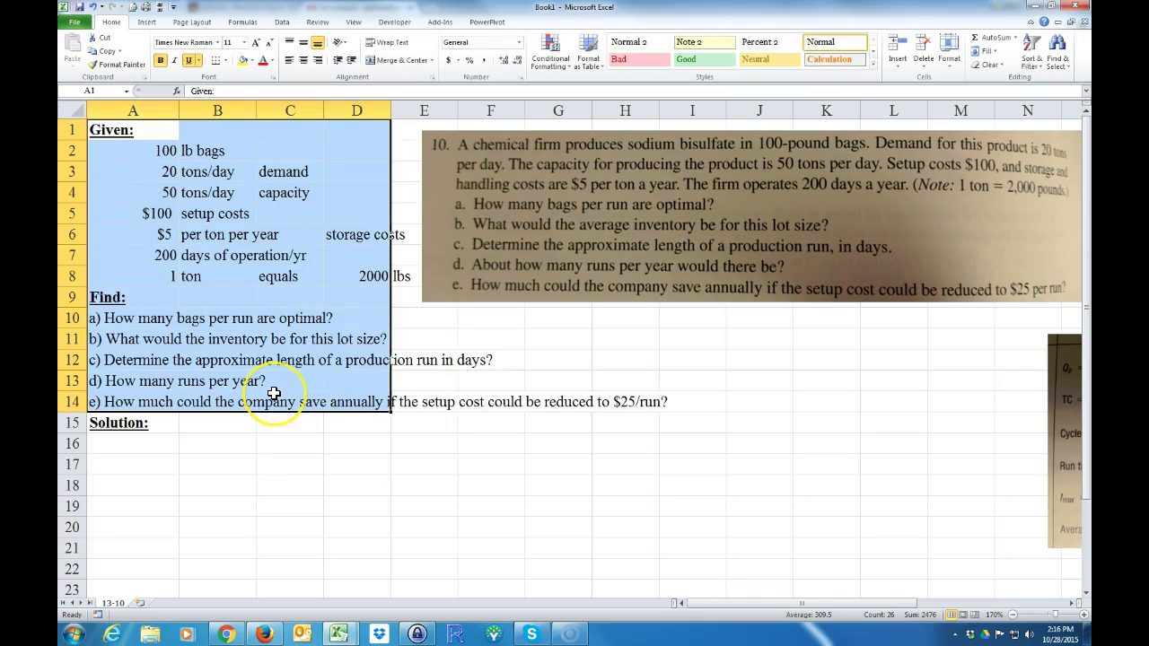
{"action": "left_click", "coordinate": [436, 175]}
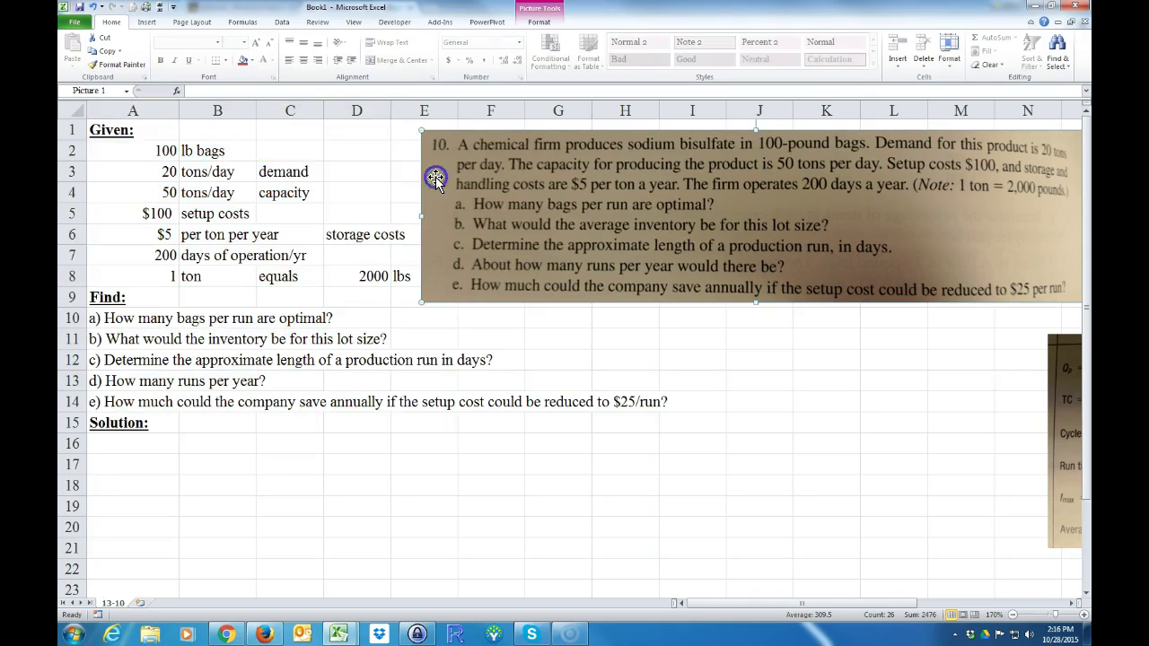
{"action": "left_click", "coordinate": [108, 192]}
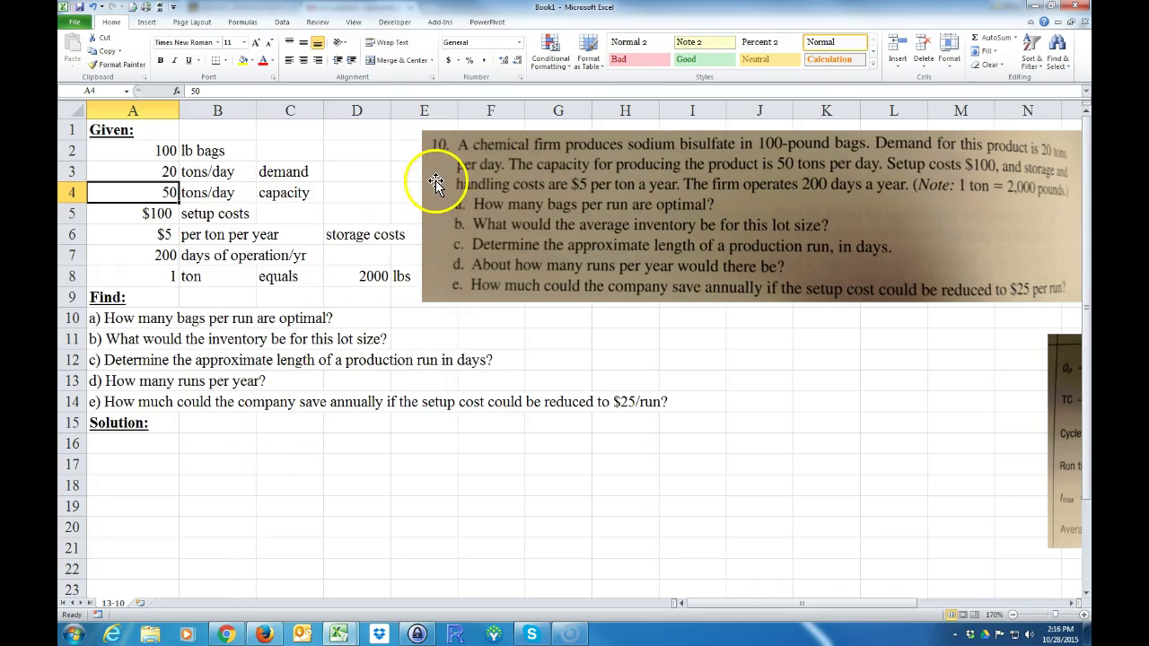
{"action": "left_click_drag", "start_coordinate": [433, 172], "coordinate": [1075, 173]}
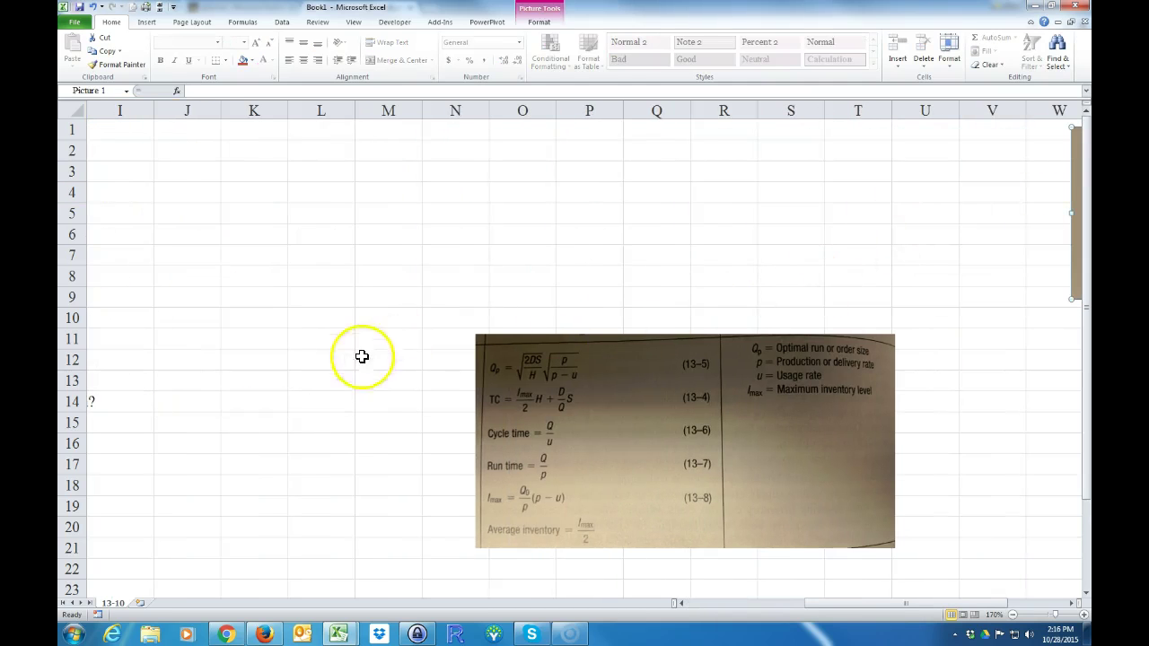
{"action": "left_click_drag", "start_coordinate": [820, 608], "coordinate": [709, 607]}
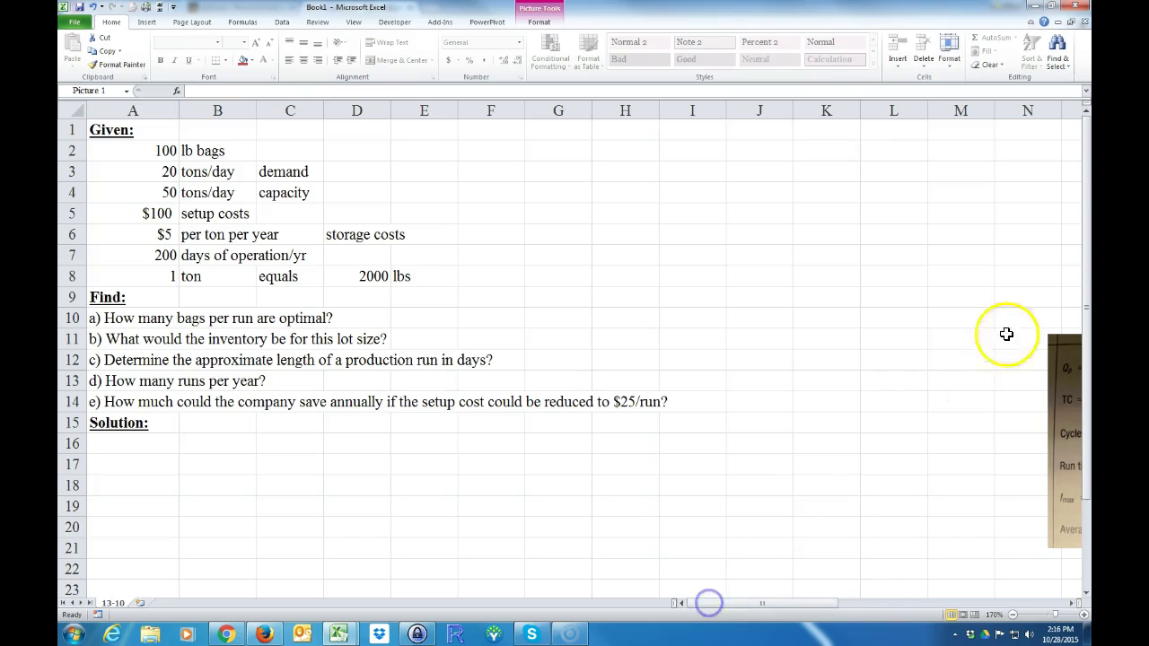
- Reposition the formula sheet picture beside the given data, with its left edge near column I
{"action": "left_click_drag", "start_coordinate": [1071, 359], "coordinate": [590, 183]}
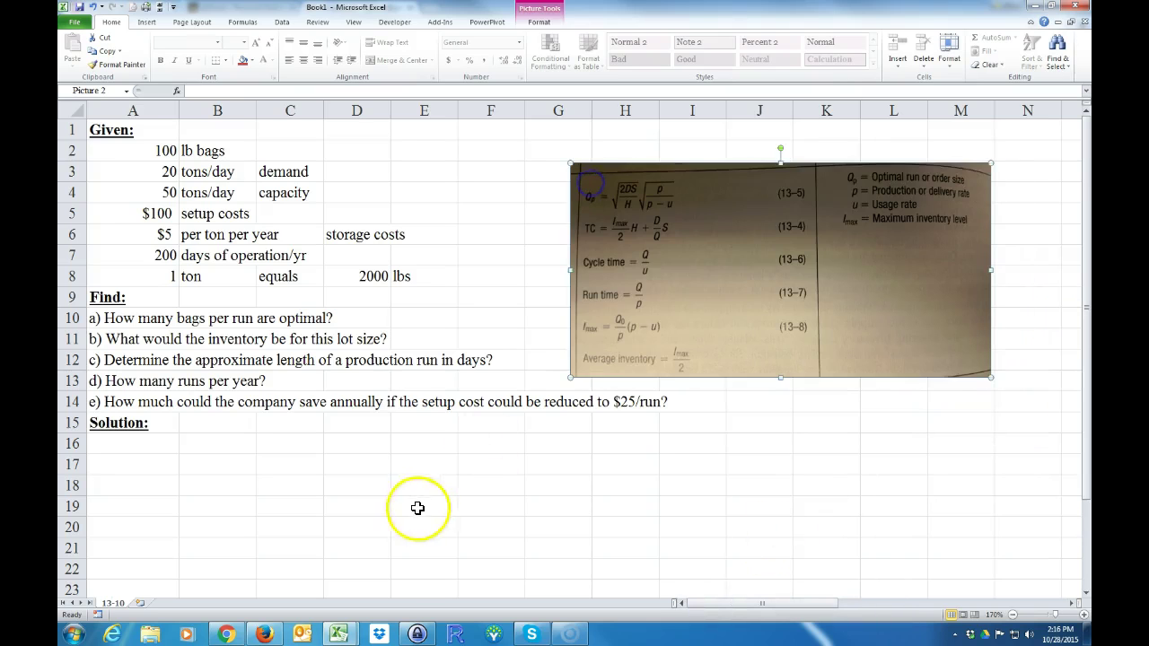
{"action": "left_click", "coordinate": [419, 506]}
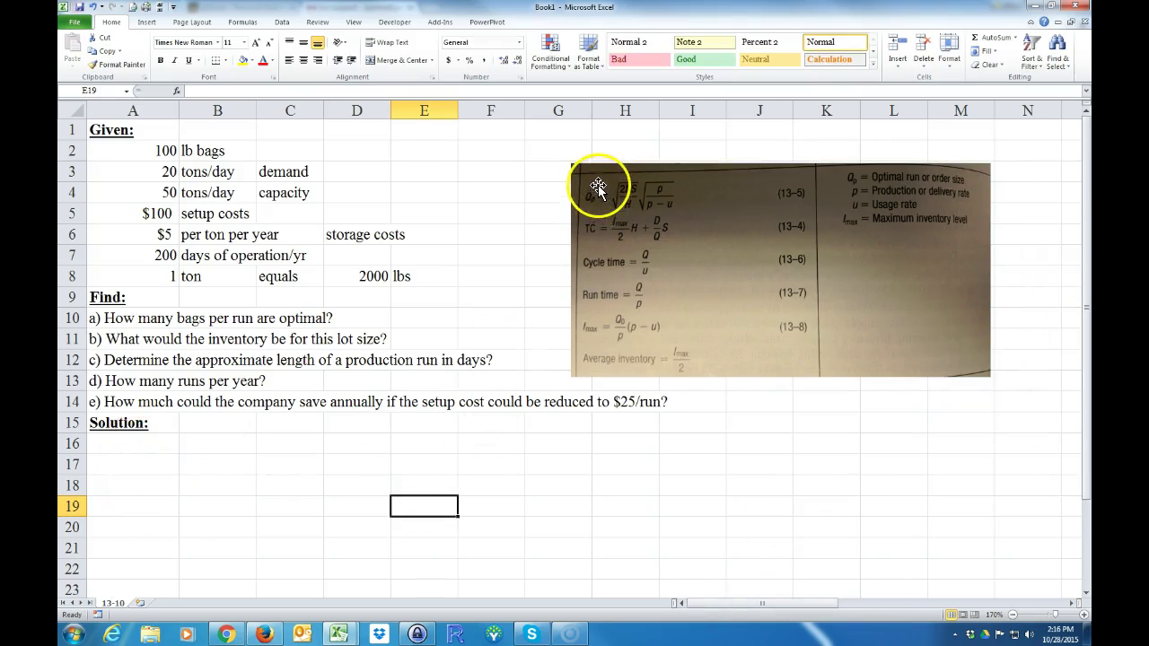
{"action": "left_click_drag", "start_coordinate": [574, 170], "coordinate": [686, 224]}
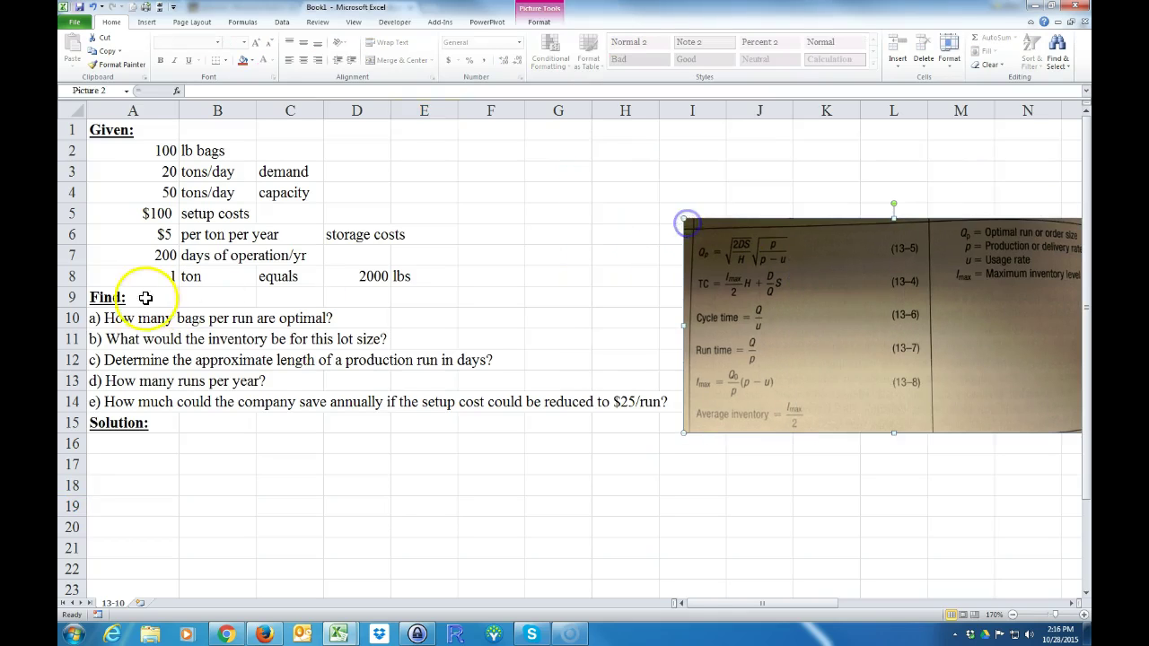
- Copy question a) "How many bags per run are optimal?" from A10 to A16 under the Solution heading
{"action": "left_click", "coordinate": [151, 319]}
{"action": "right_click", "coordinate": [143, 321]}
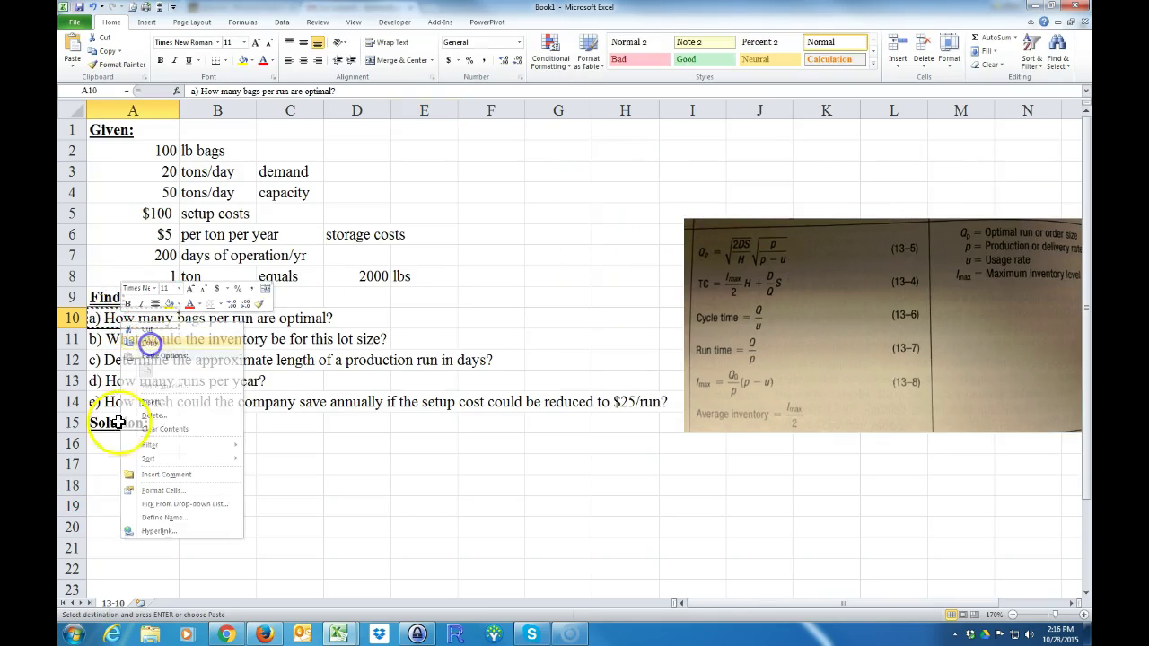
{"action": "left_click", "coordinate": [148, 343]}
{"action": "left_click", "coordinate": [116, 442]}
{"action": "right_click", "coordinate": [116, 442]}
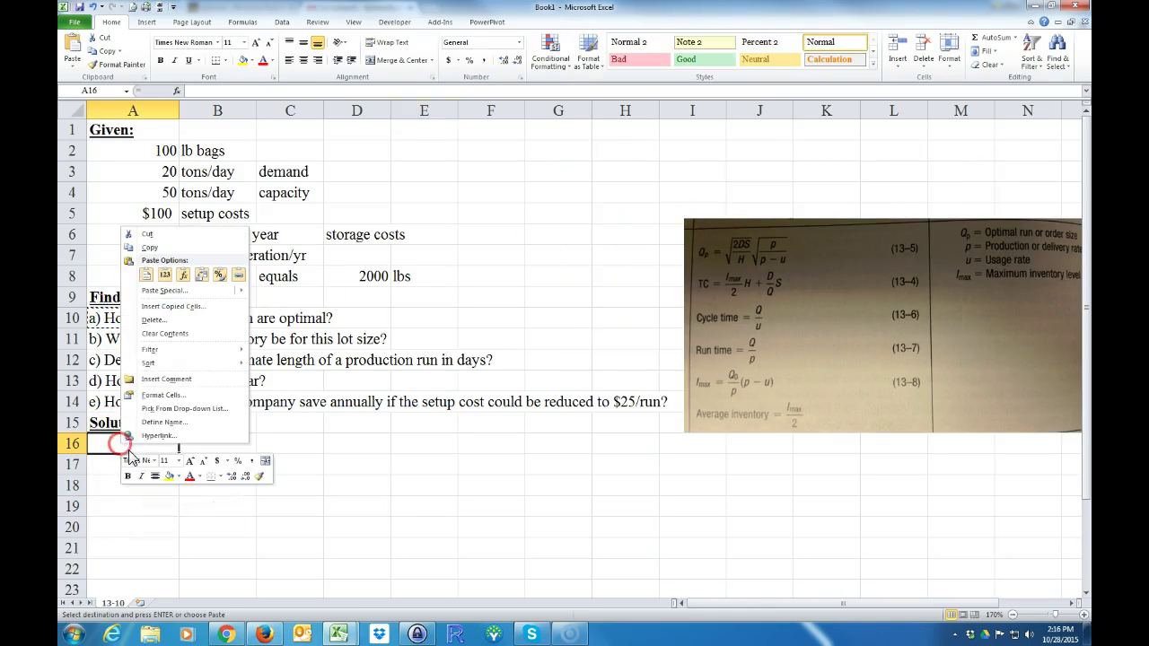
{"action": "left_click", "coordinate": [146, 274]}
{"action": "left_click", "coordinate": [249, 539]}
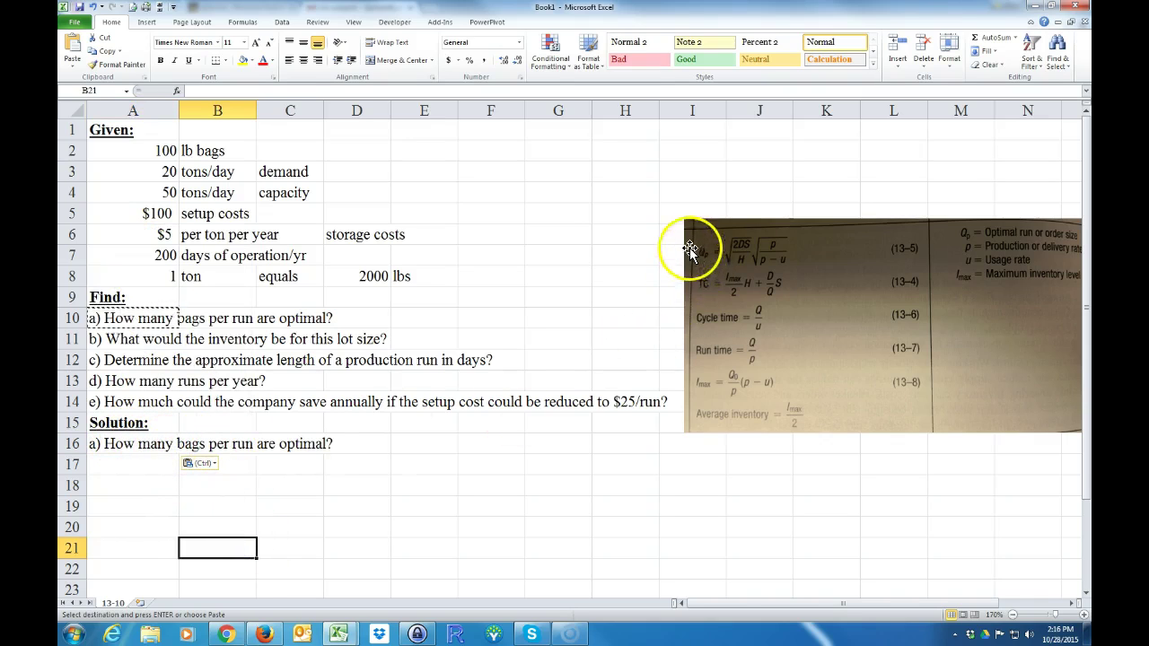
- Lower the formula sheet picture to about row 11 and enter the label "u (bags/day)" in A17
{"action": "left_click_drag", "start_coordinate": [688, 226], "coordinate": [676, 346]}
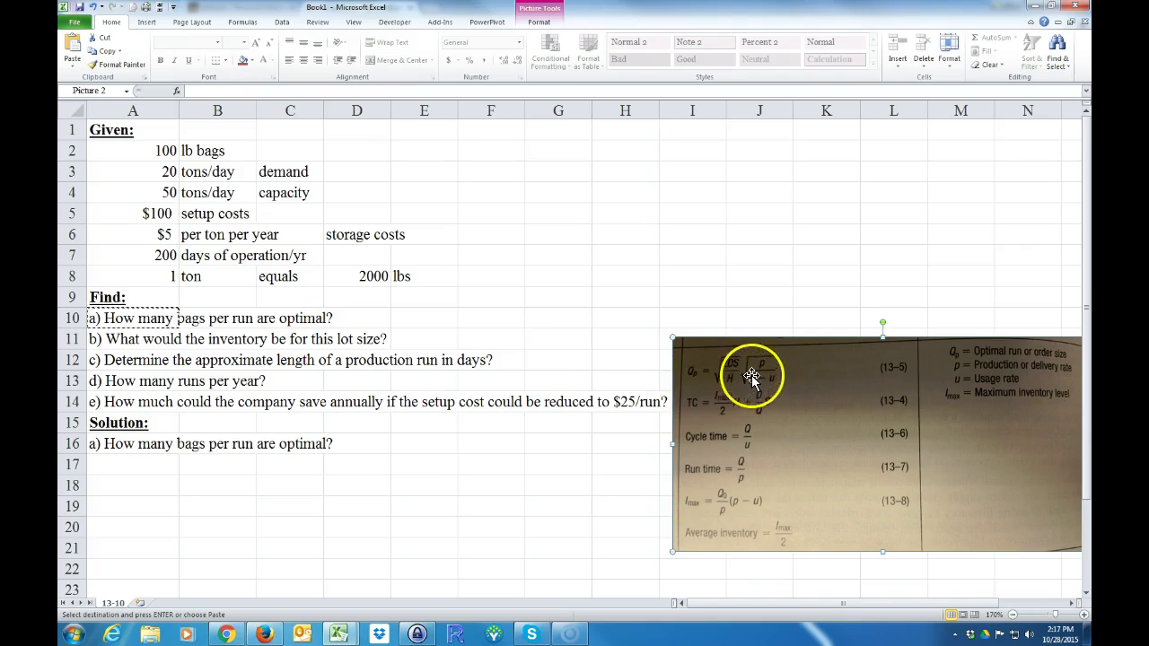
{"action": "left_click", "coordinate": [135, 464]}
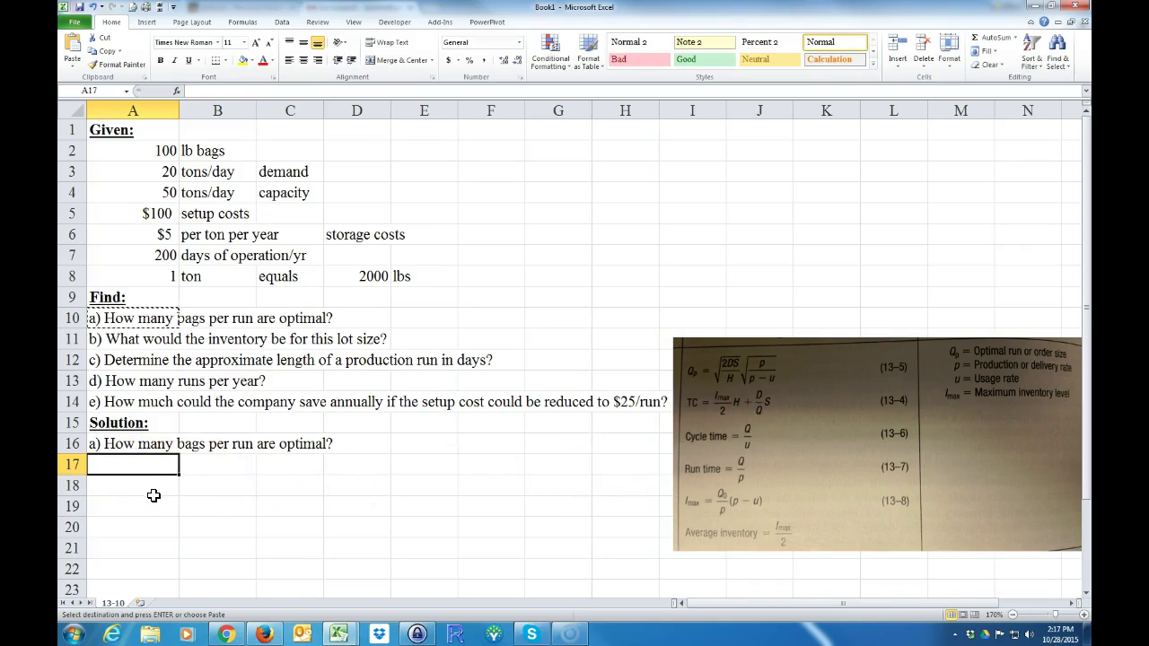
{"action": "type", "text": "u (bags/day"}
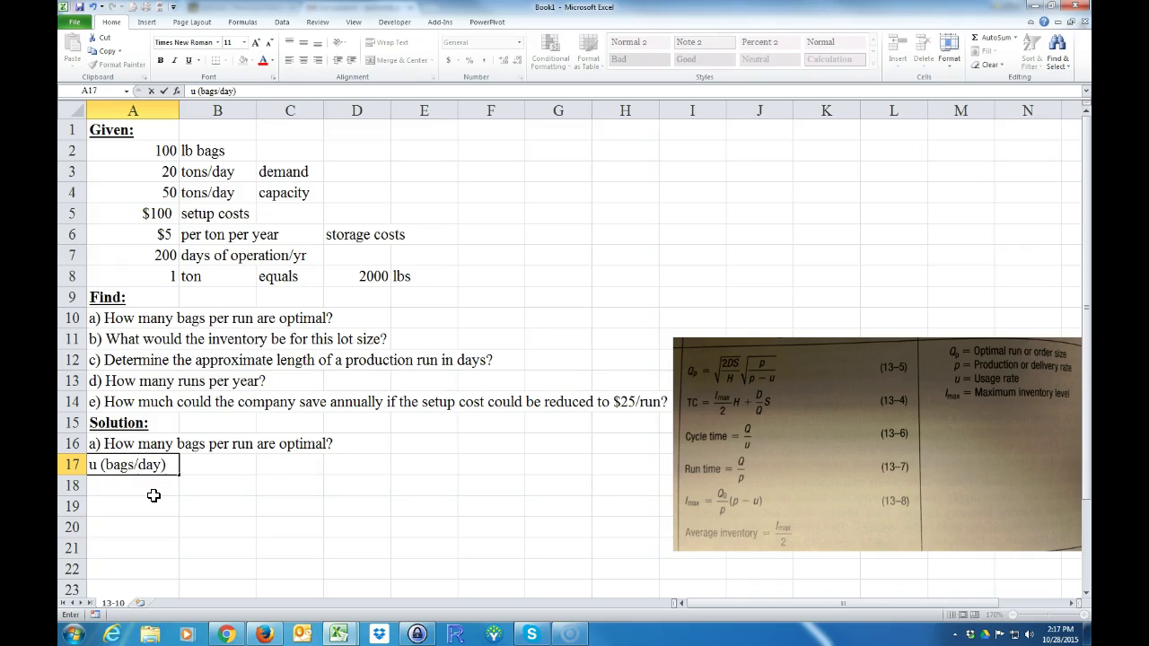
{"action": "key", "text": "Tab"}
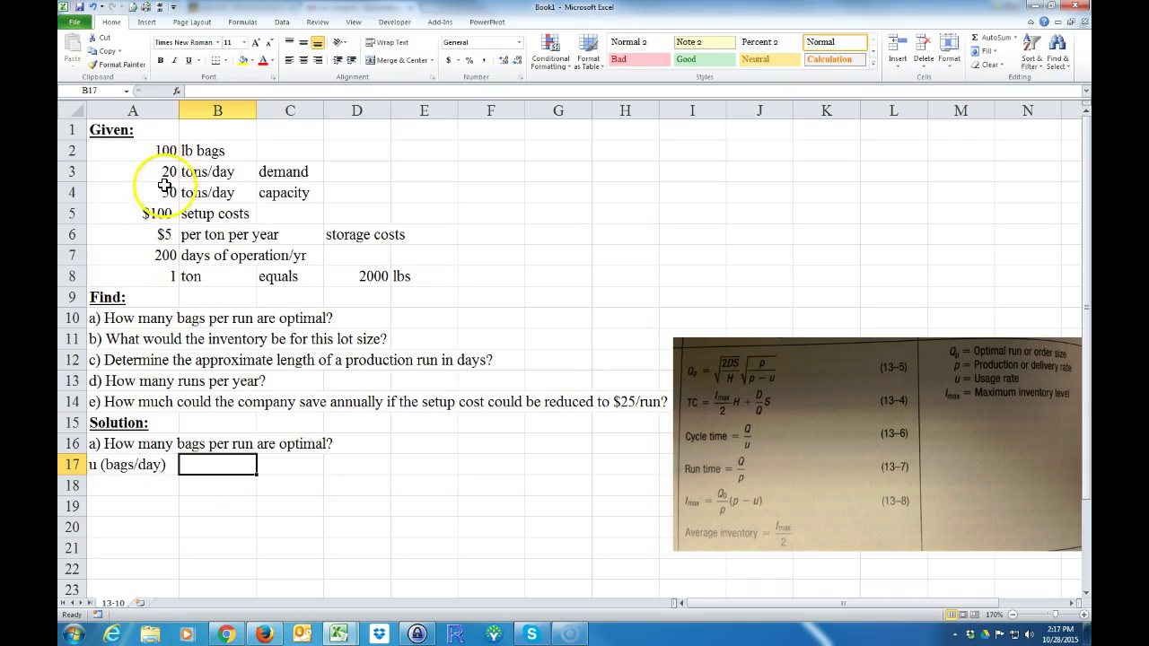
- Calculate the daily demand in bags in B17 with the formula =A3*D8/A2
{"action": "left_click_drag", "start_coordinate": [166, 172], "coordinate": [200, 171]}
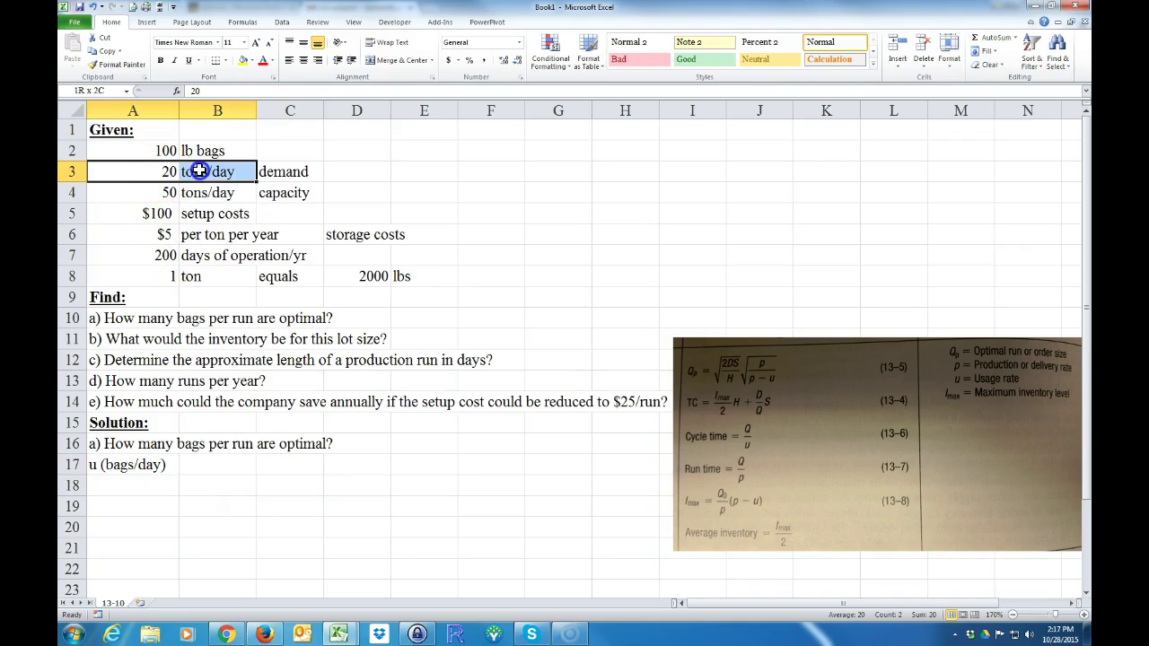
{"action": "left_click", "coordinate": [205, 464]}
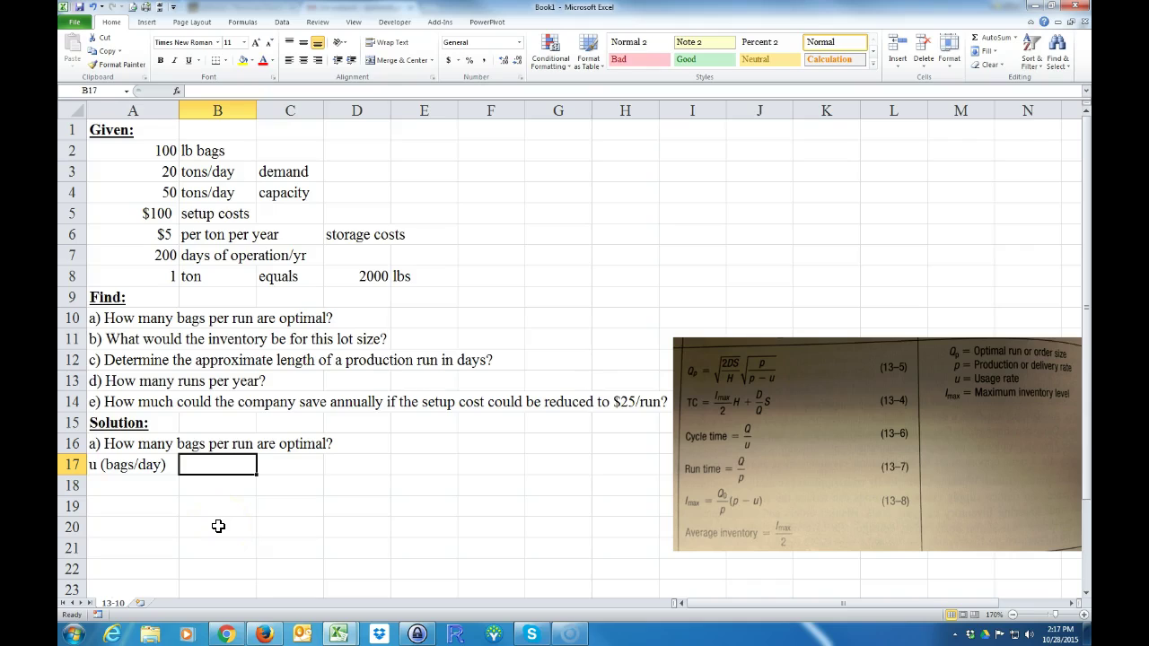
{"action": "type", "text": "="}
{"action": "left_click", "coordinate": [222, 495]}
{"action": "left_click", "coordinate": [150, 172]}
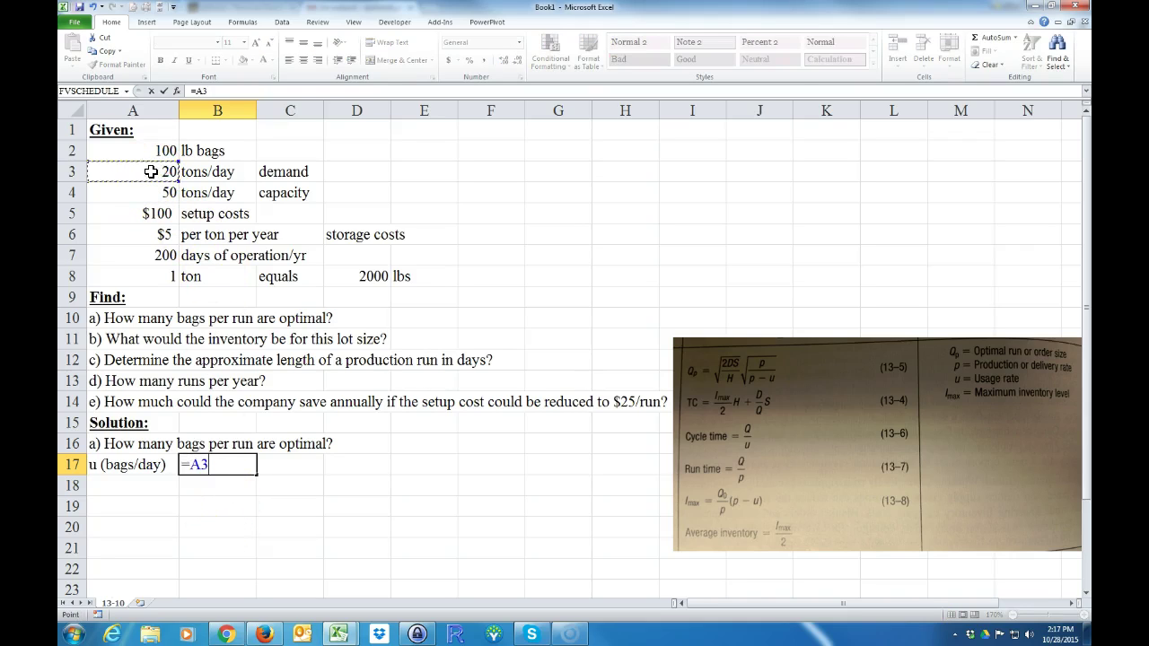
{"action": "type", "text": "*"}
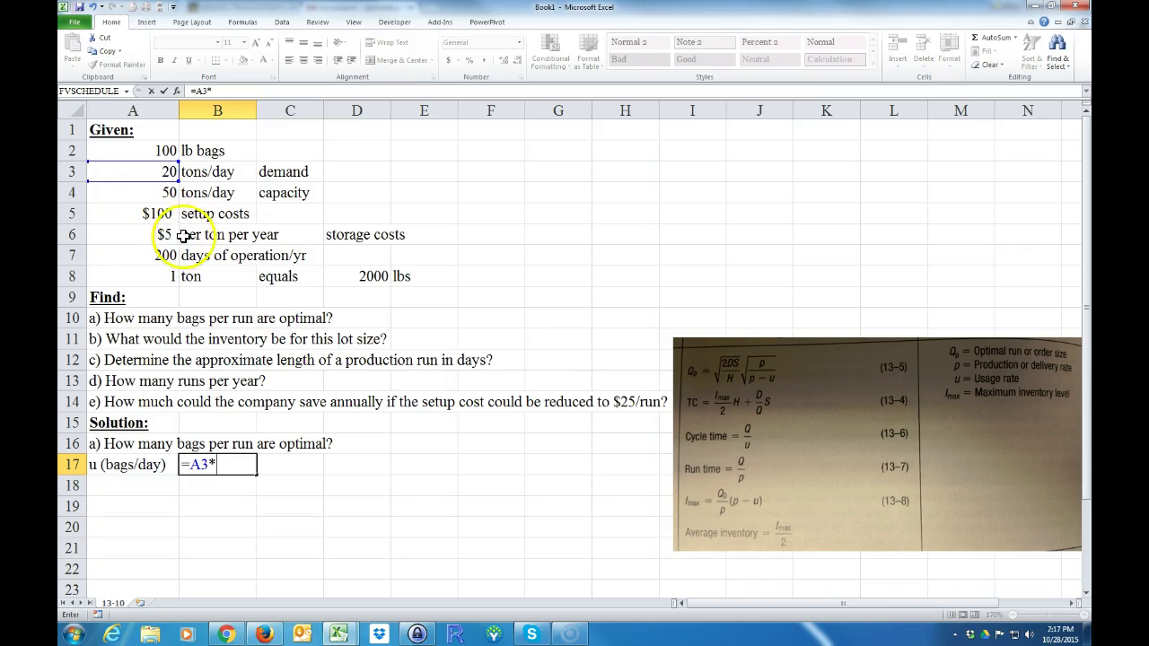
{"action": "left_click", "coordinate": [350, 277]}
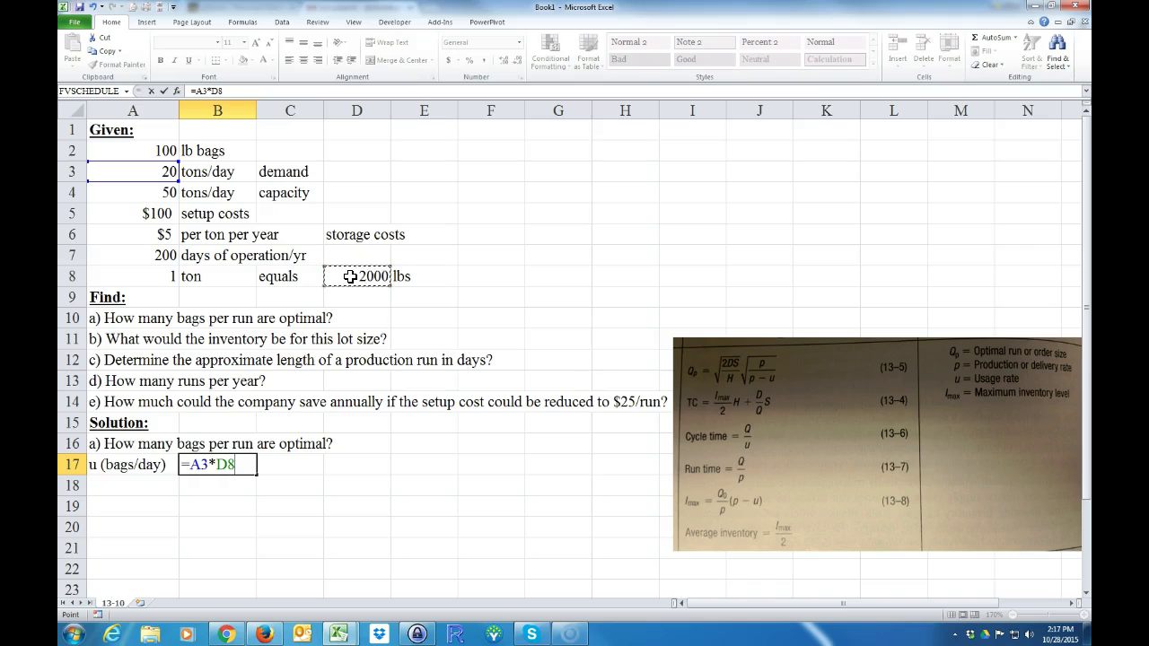
{"action": "type", "text": "/"}
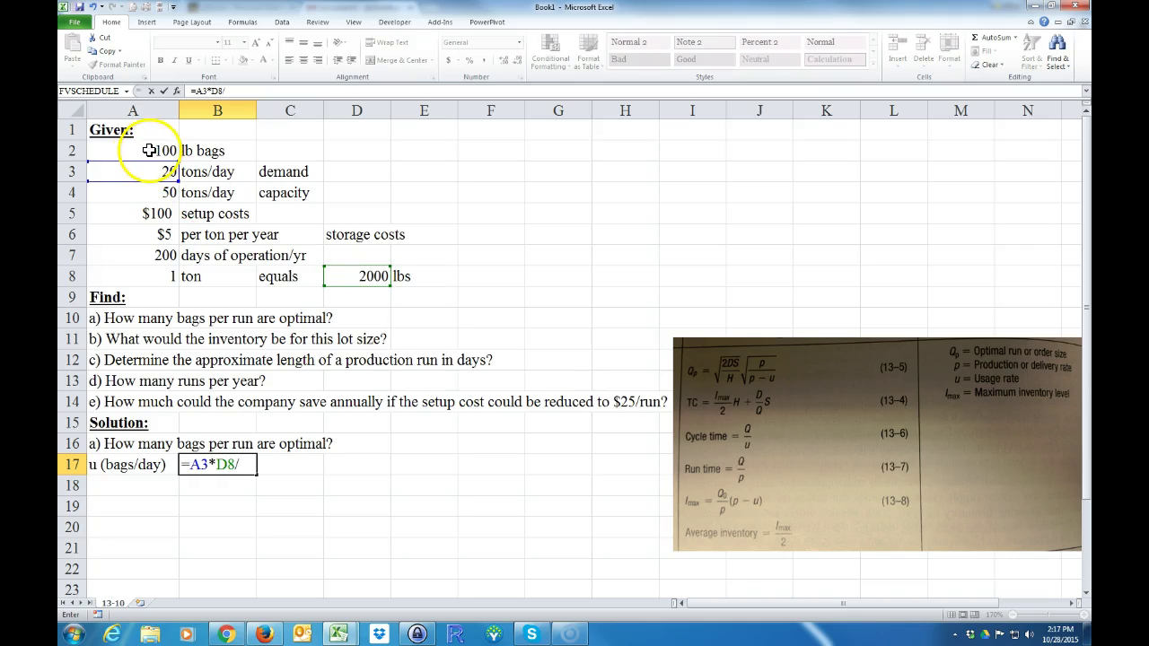
{"action": "left_click", "coordinate": [150, 150]}
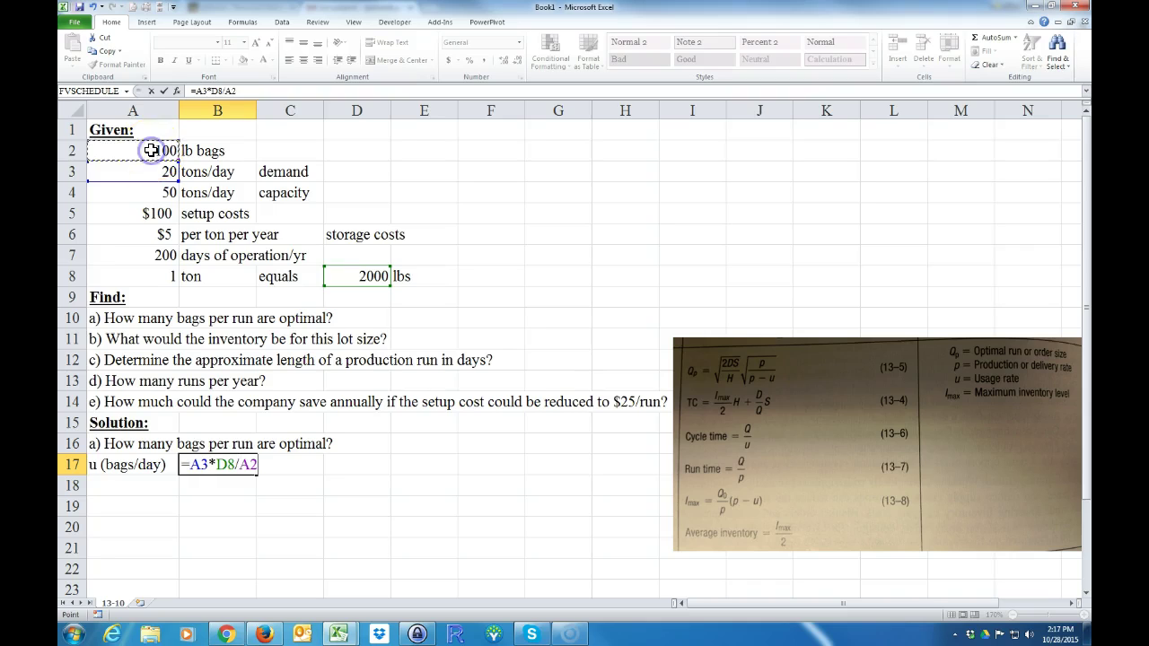
{"action": "key", "text": "Return"}
- Show the formula text of B17 in C17 with =GetFormula(B17)
{"action": "left_click", "coordinate": [276, 464]}
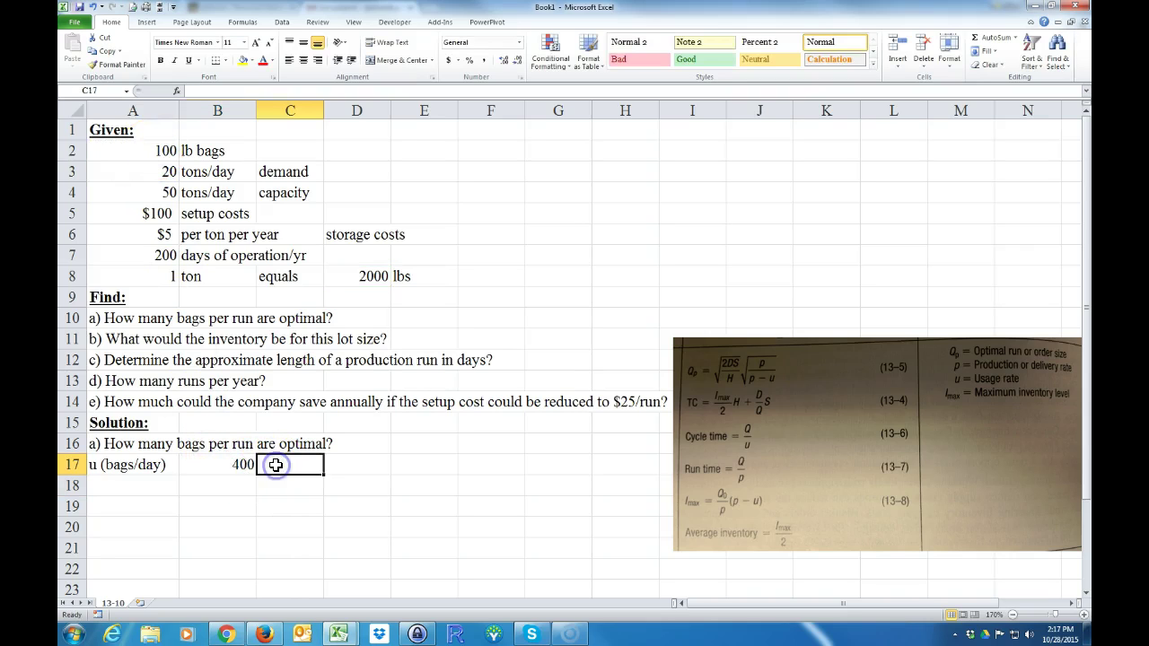
{"action": "type", "text": "="}
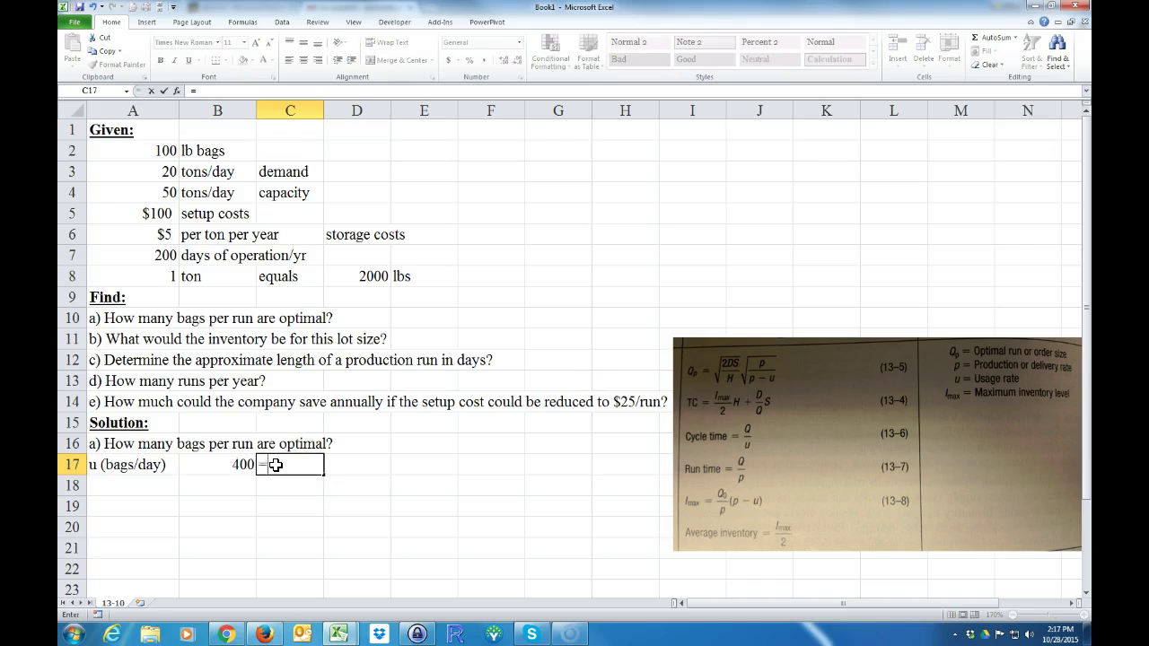
{"action": "type", "text": "get"}
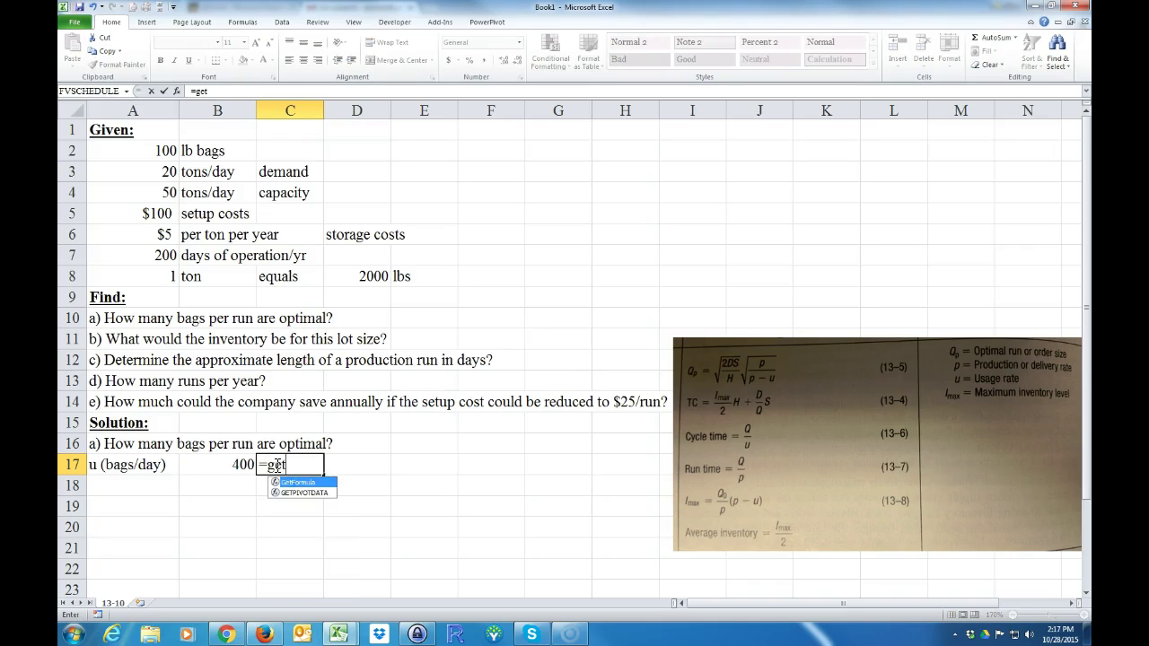
{"action": "double_click", "coordinate": [299, 482]}
{"action": "left_click", "coordinate": [240, 465]}
{"action": "key", "text": "Return"}
- Add the description "daily demand" in E17
{"action": "left_click", "coordinate": [418, 463]}
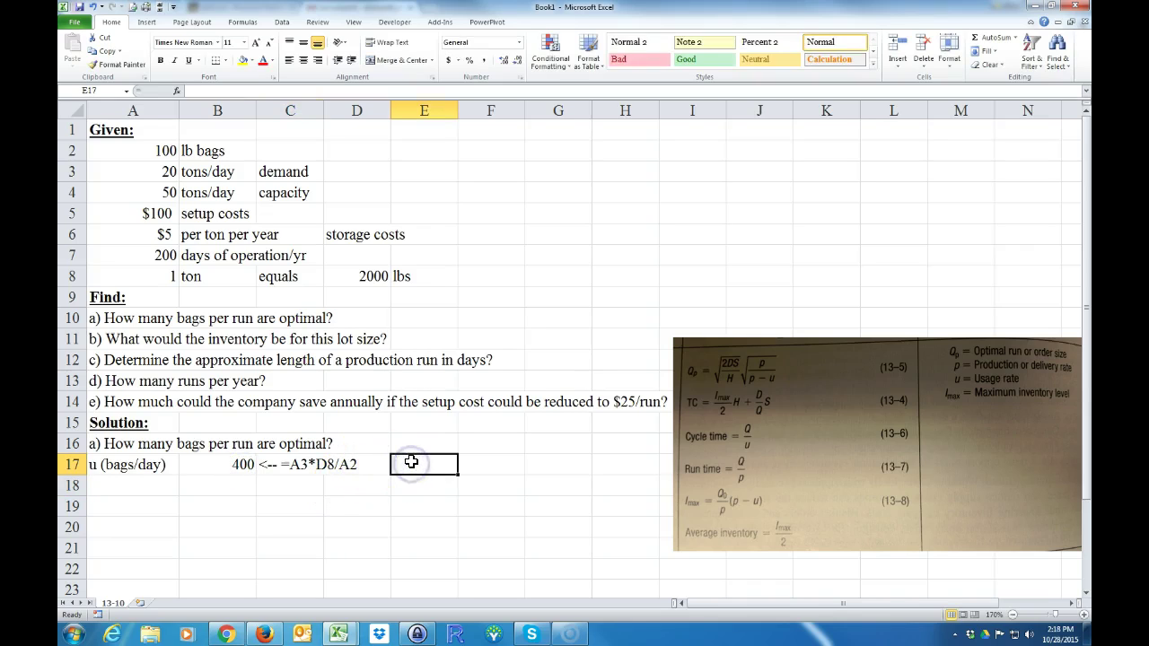
{"action": "type", "text": "daily demand"}
{"action": "key", "text": "Return"}
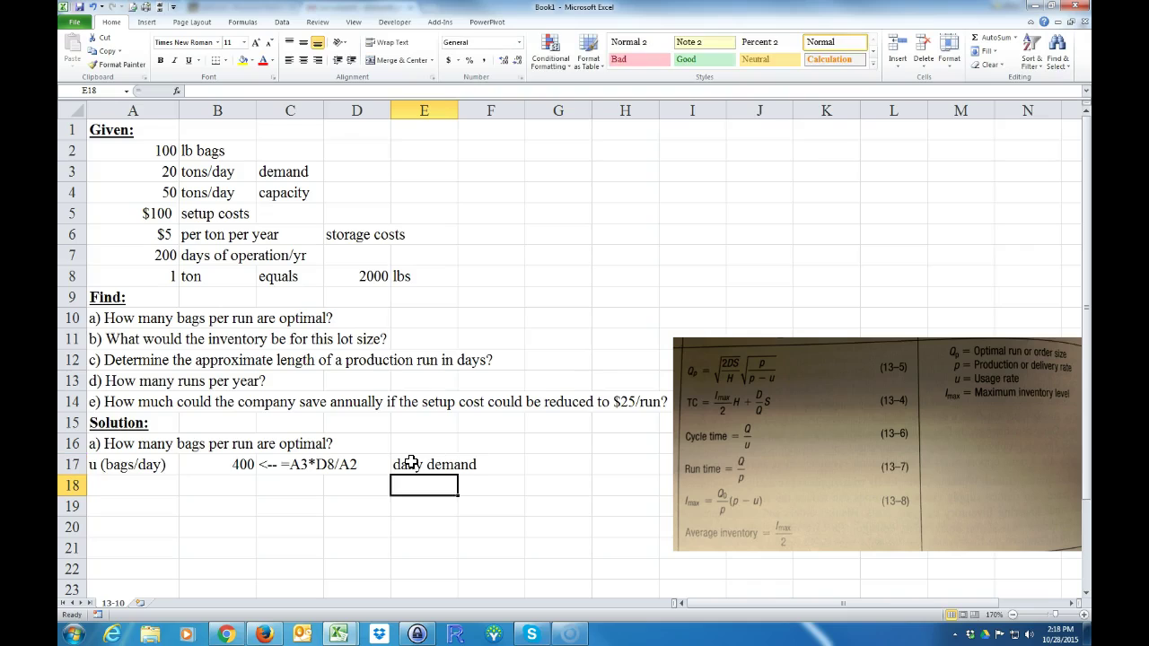
- Enter the label "D (bags/year)" in A18
{"action": "left_click", "coordinate": [123, 481]}
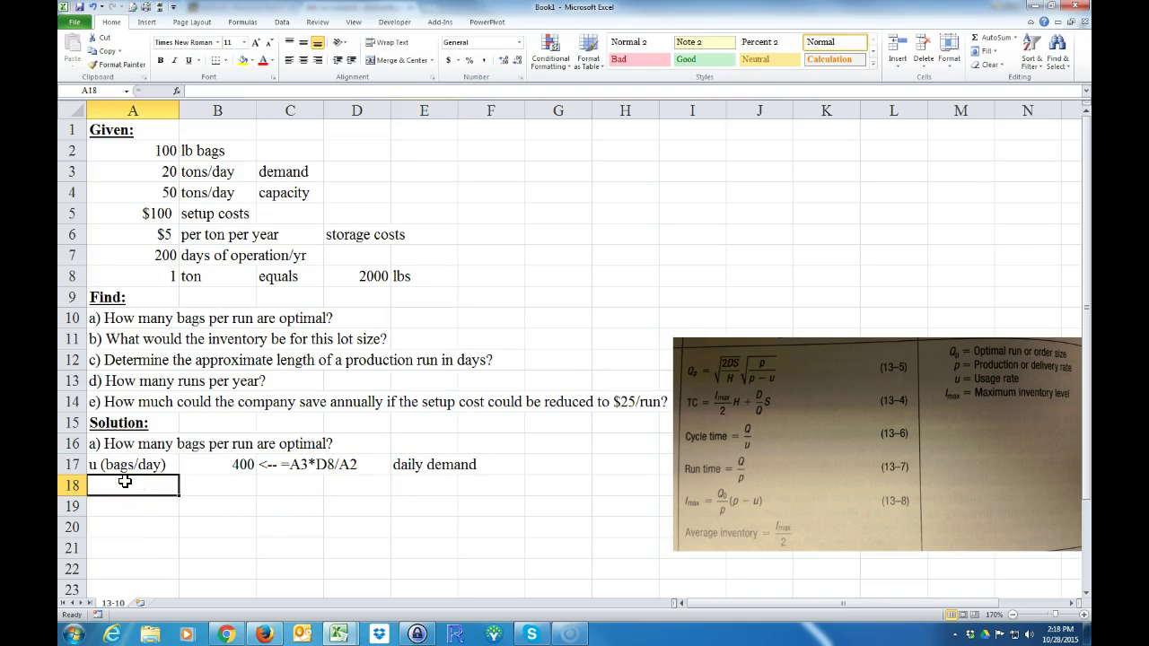
{"action": "type", "text": "D"}
{"action": "key", "text": "BackSpace"}
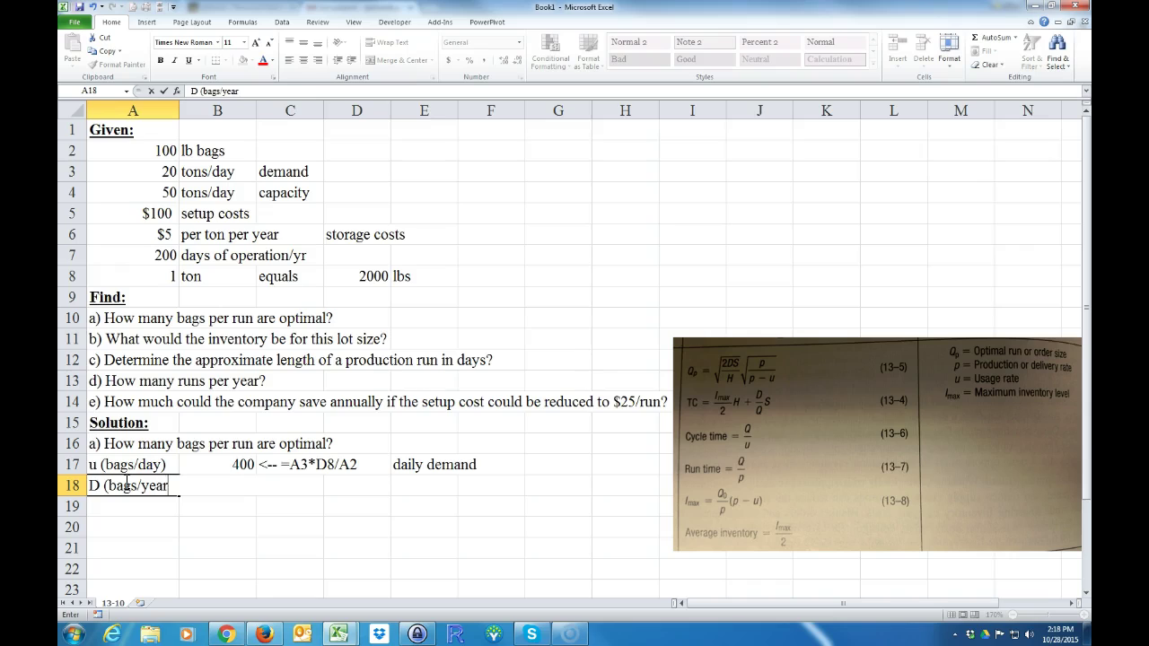
{"action": "type", "text": "(bags/year)"}
{"action": "left_click", "coordinate": [144, 545]}
- Calculate the yearly demand in B18 by multiplying daily demand by operating days with =B17*A7
{"action": "left_click", "coordinate": [216, 483]}
{"action": "left_click", "coordinate": [229, 463]}
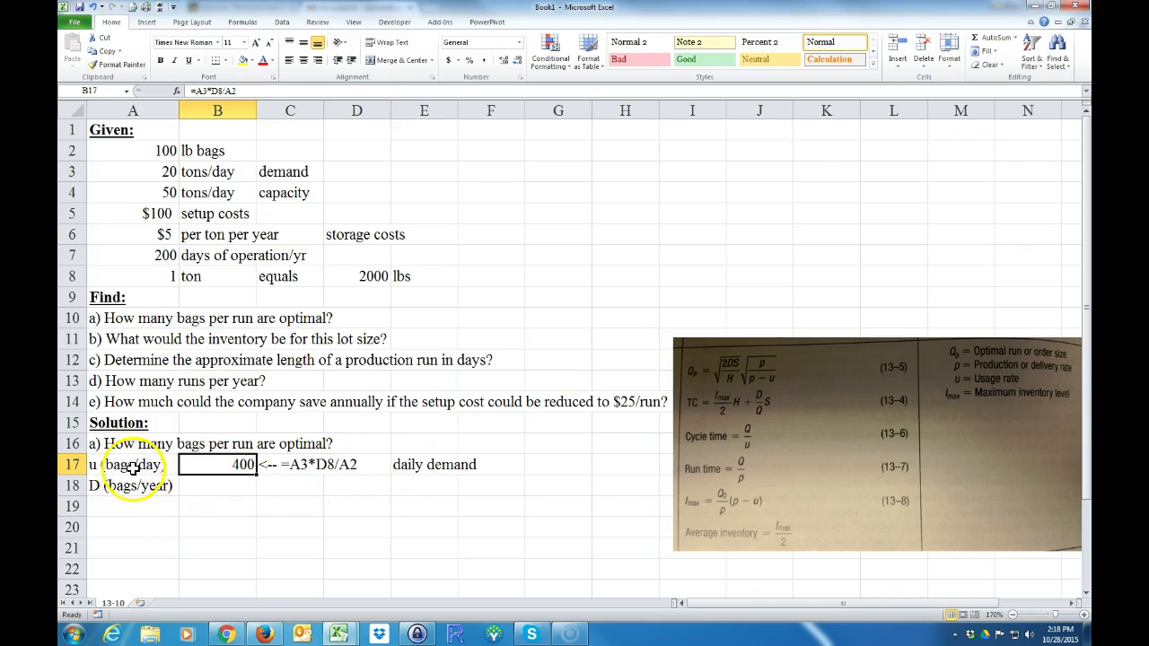
{"action": "left_click", "coordinate": [227, 489]}
{"action": "type", "text": "="}
{"action": "left_click", "coordinate": [235, 463]}
{"action": "type", "text": "*"}
{"action": "left_click", "coordinate": [162, 255]}
{"action": "key", "text": "Return"}
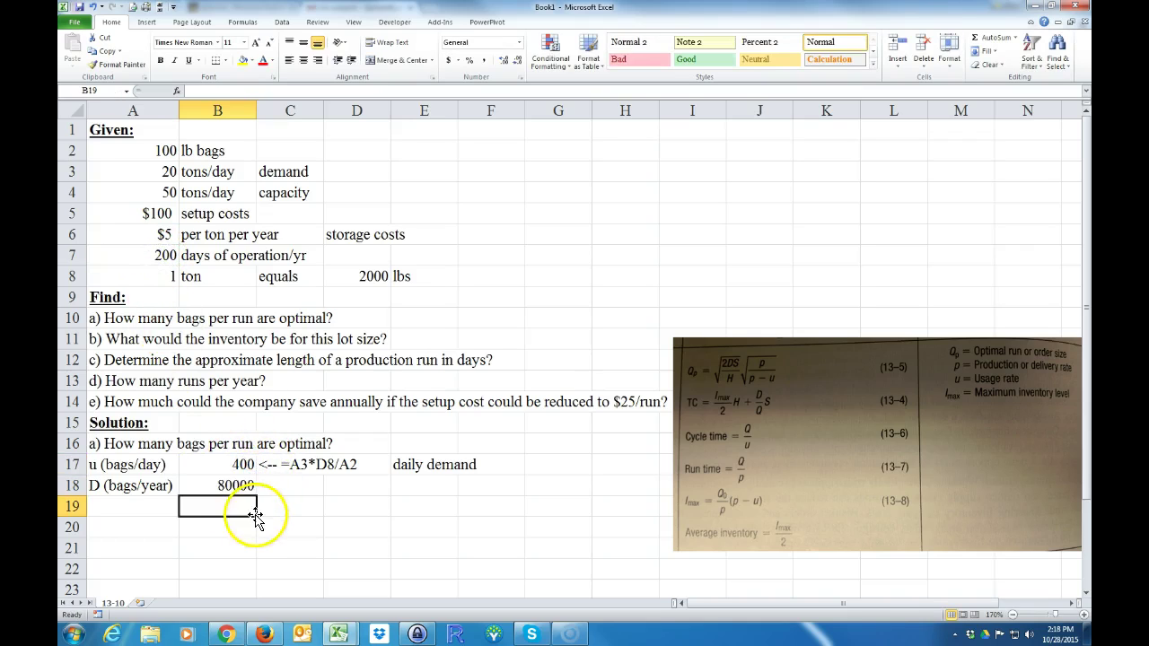
- Copy the GetFormula text from C17 to C18 and add the description "yrly demand" in E18
{"action": "left_click", "coordinate": [294, 464]}
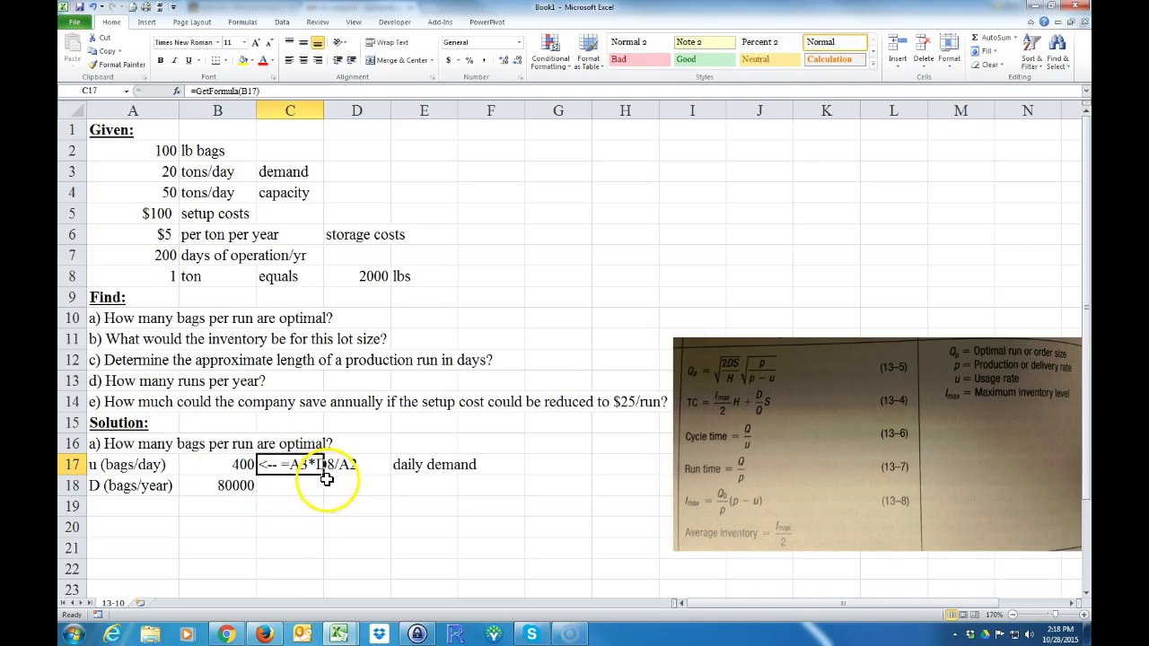
{"action": "left_click_drag", "start_coordinate": [323, 475], "coordinate": [321, 490]}
{"action": "left_click", "coordinate": [418, 491]}
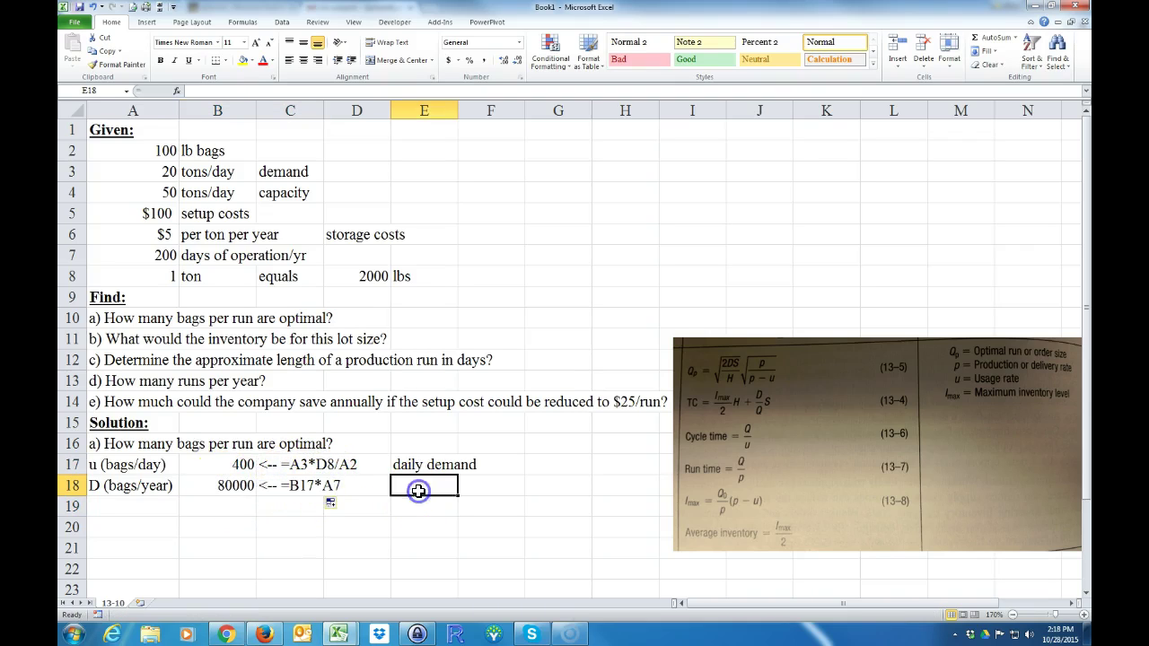
{"action": "type", "text": "yrly"}
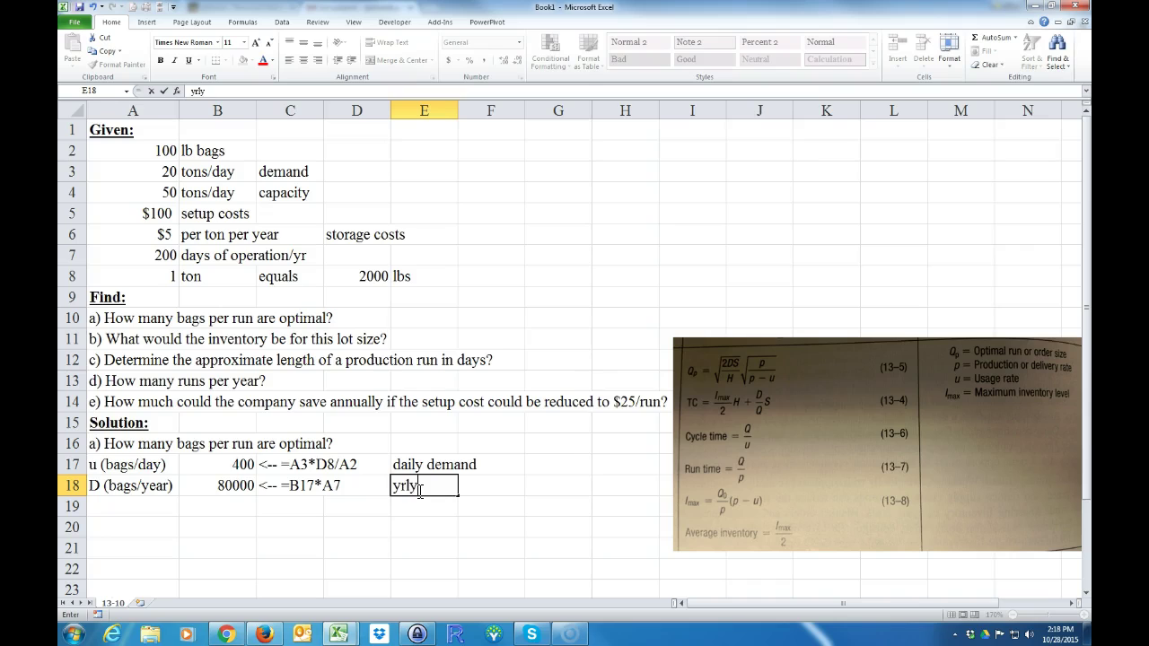
{"action": "type", "text": " demand"}
{"action": "key", "text": "Return"}
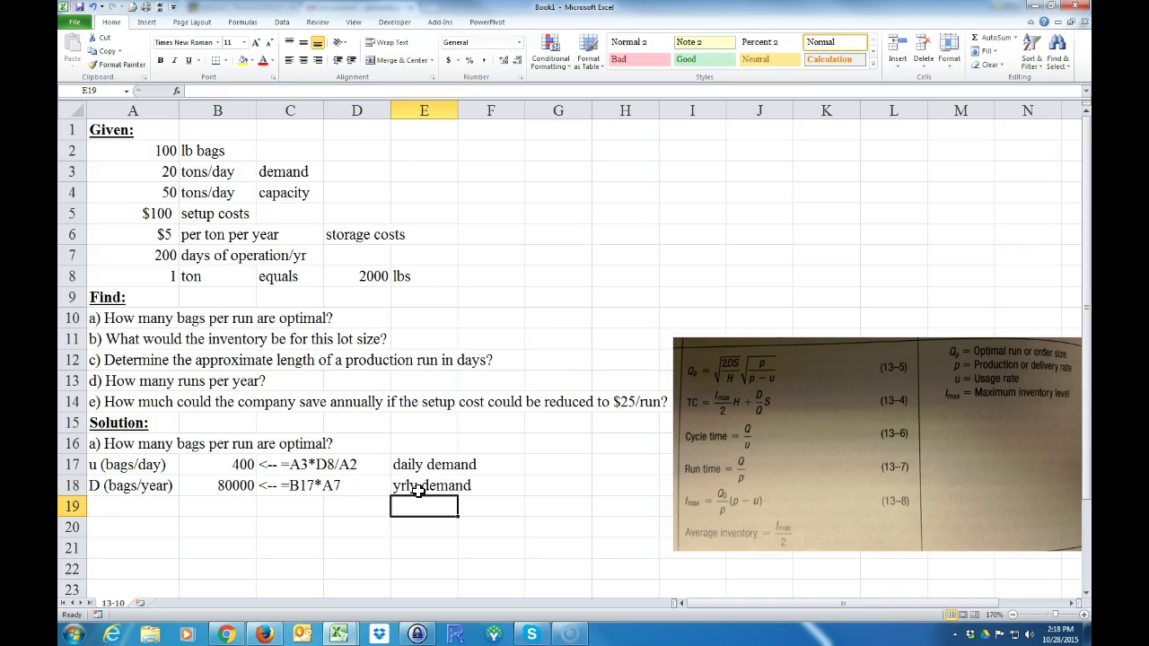
- Label A19 "p (bags/year)" and calculate the production capacity in bags in B19 with =A4*D8/A2
{"action": "left_click", "coordinate": [128, 507]}
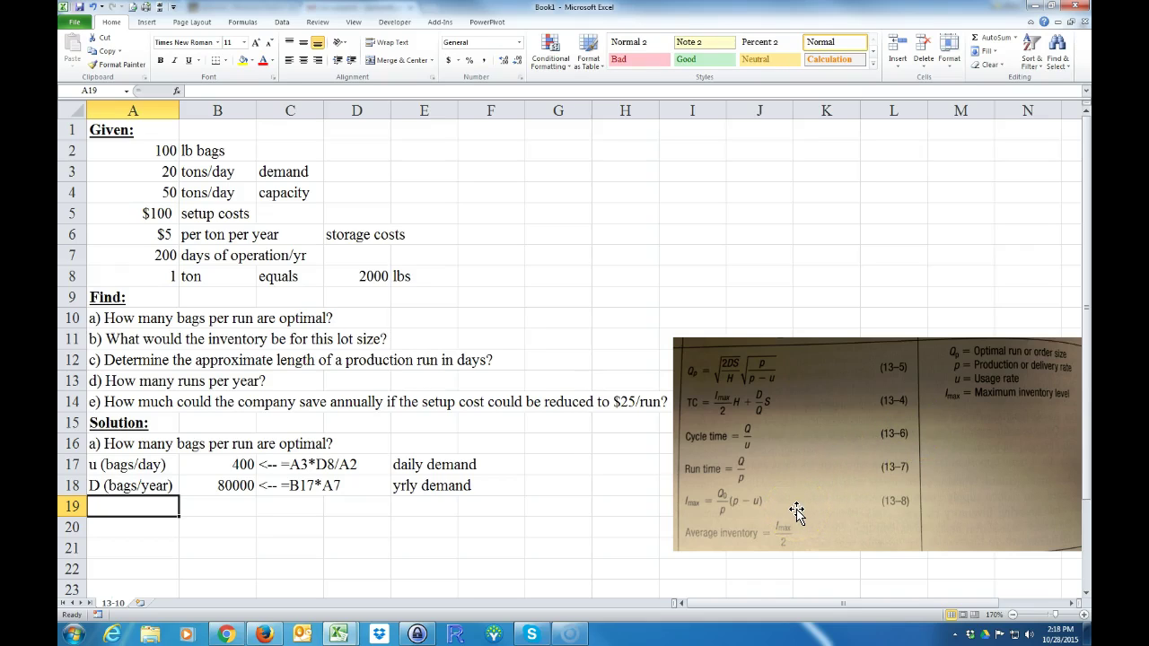
{"action": "type", "text": "p (bags/year"}
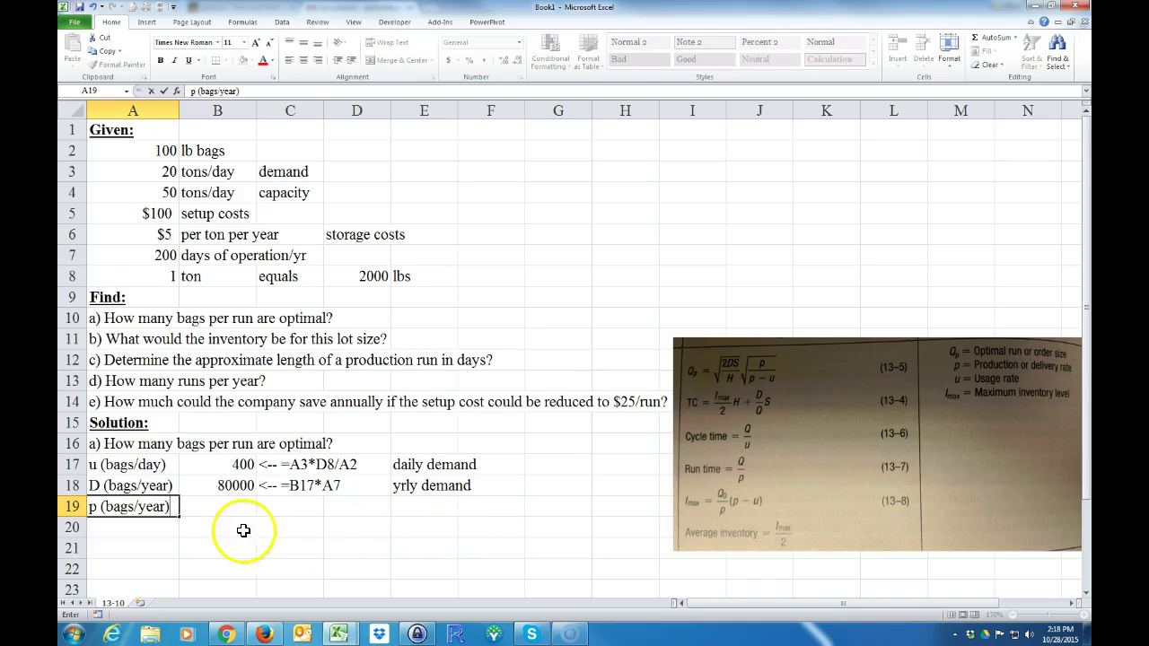
{"action": "left_click", "coordinate": [229, 509]}
{"action": "left_click_drag", "start_coordinate": [139, 192], "coordinate": [302, 192]}
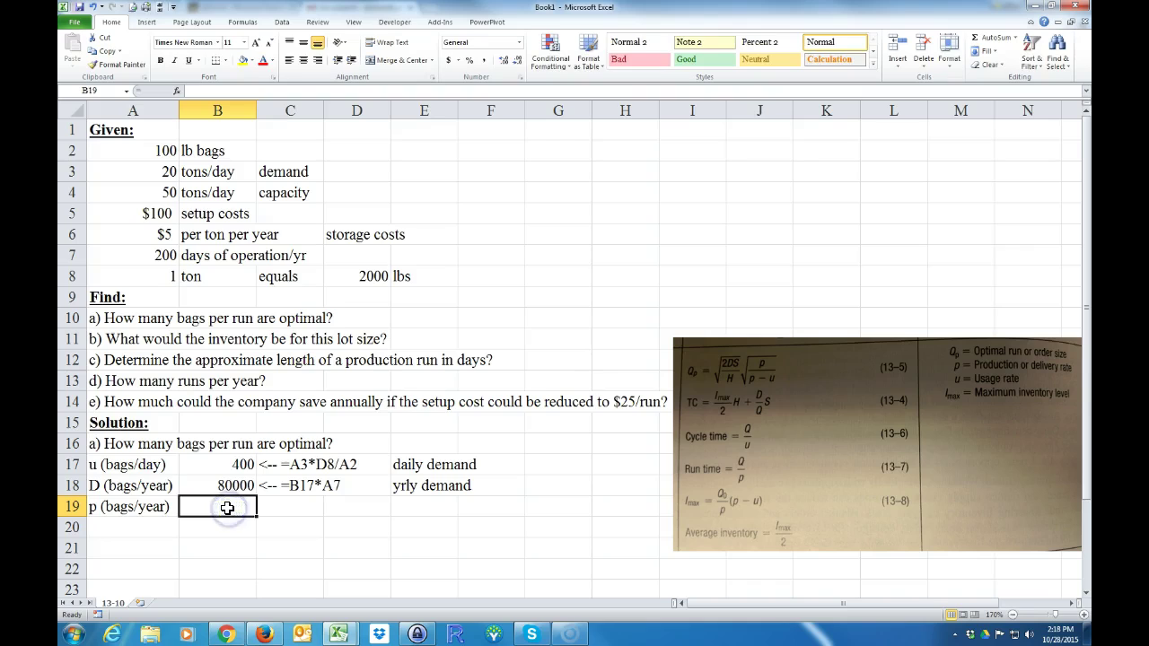
{"action": "type", "text": "="}
{"action": "left_click", "coordinate": [153, 193]}
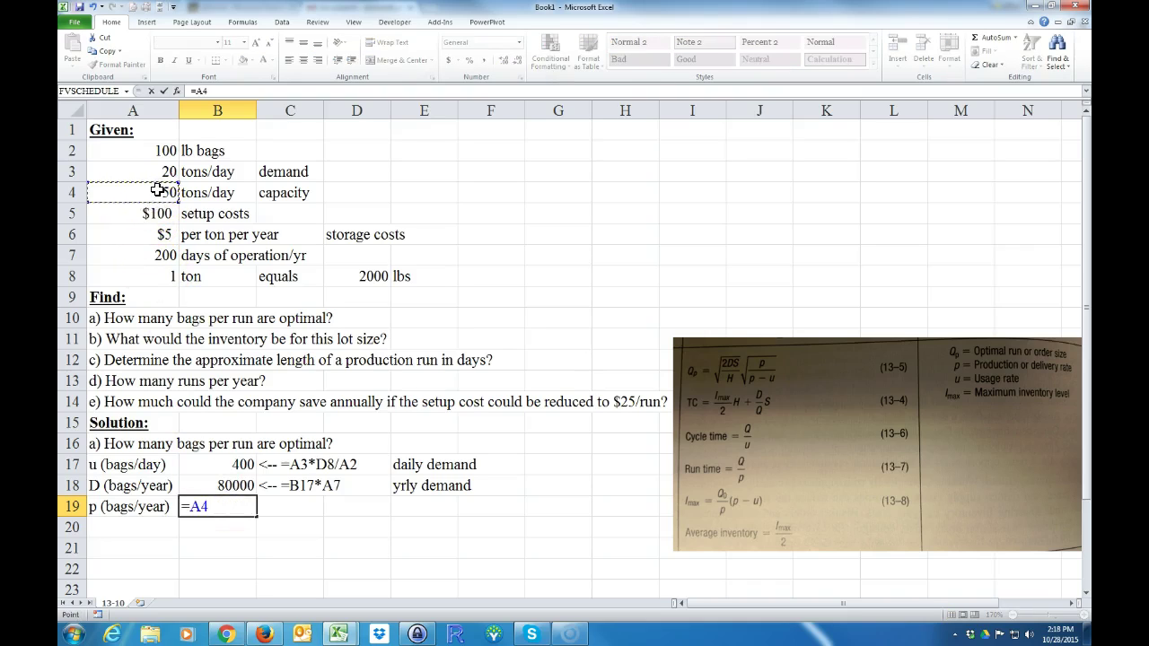
{"action": "type", "text": "*"}
{"action": "left_click", "coordinate": [359, 274]}
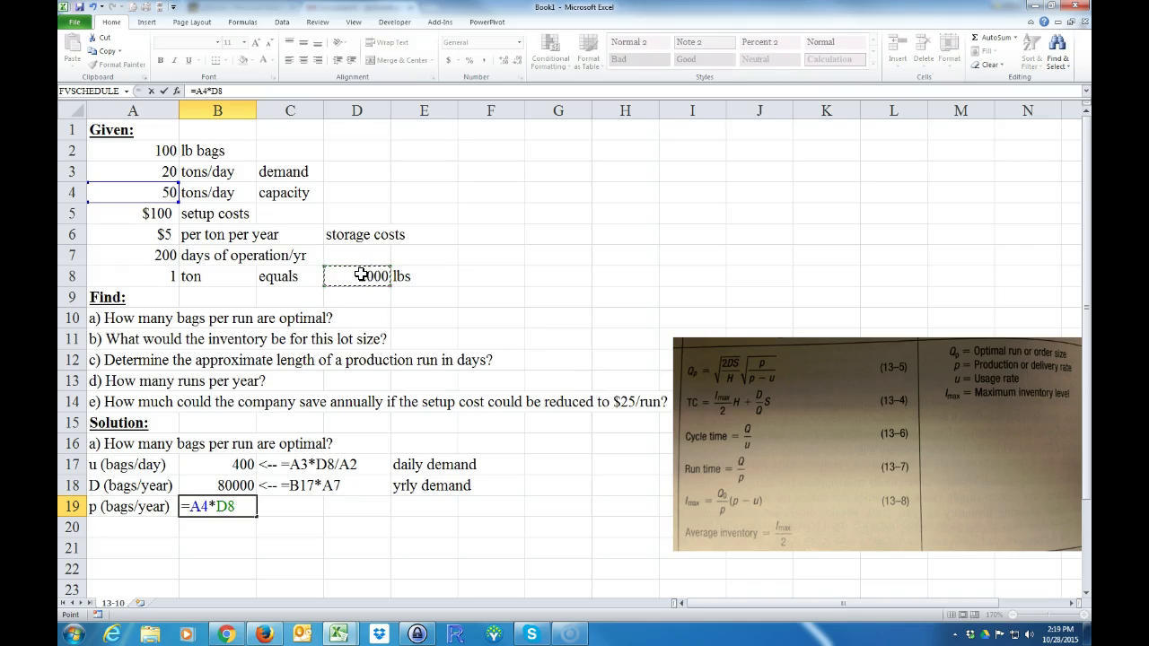
{"action": "type", "text": "/"}
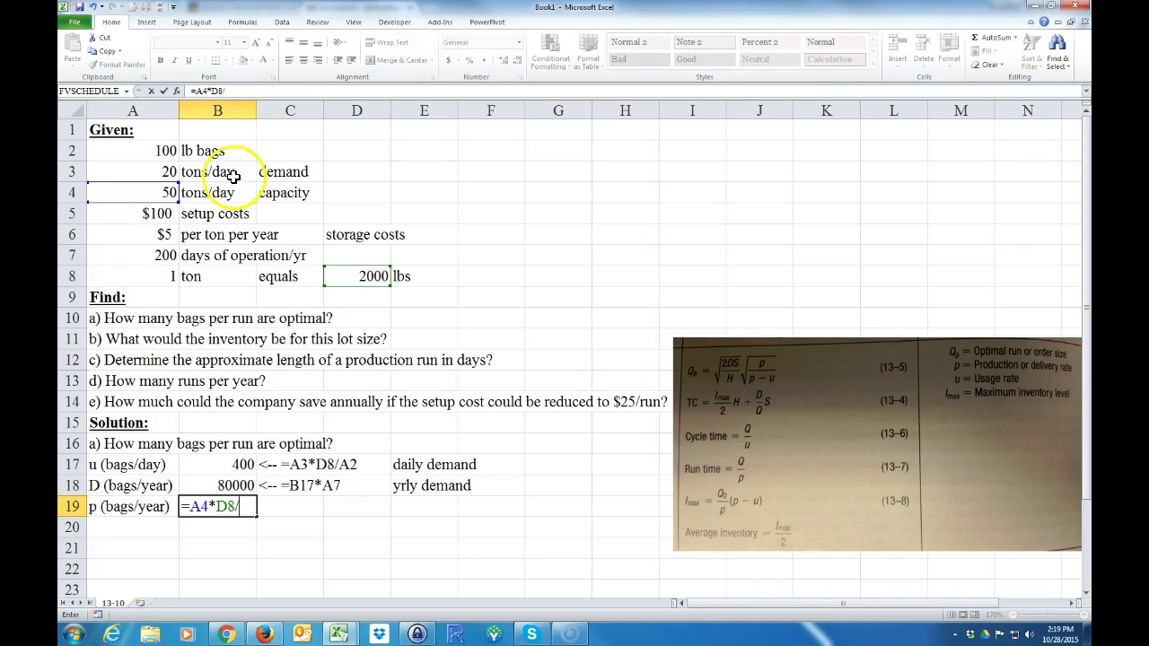
{"action": "left_click", "coordinate": [149, 150]}
{"action": "key", "text": "Return"}
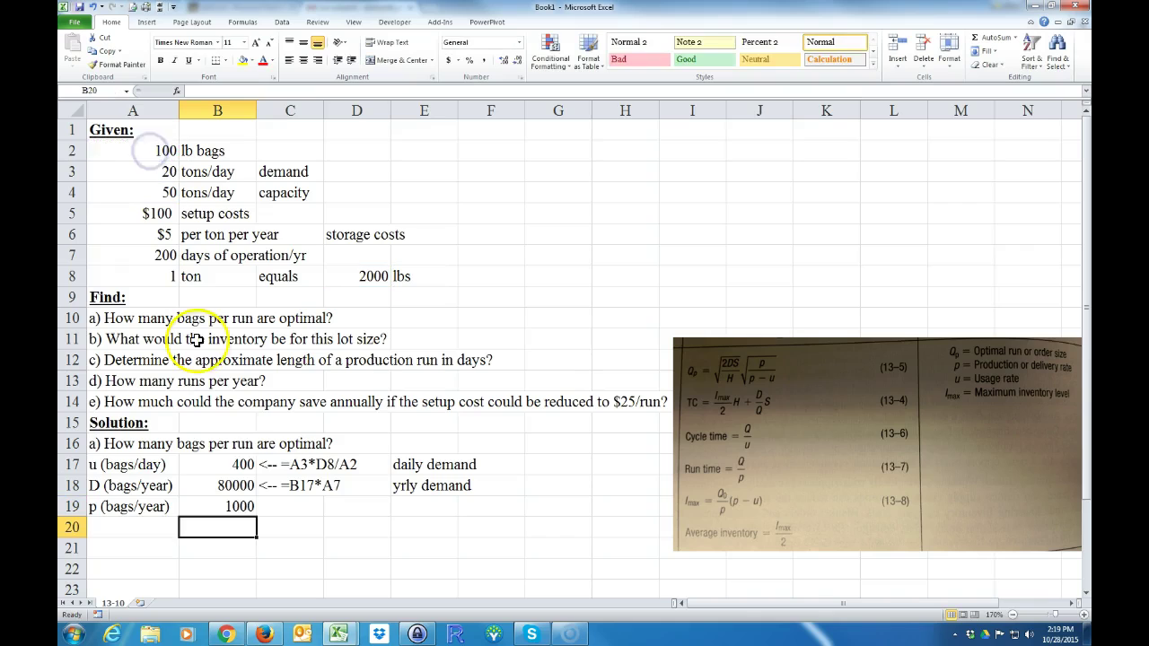
- Copy the GetFormula text from C18 to C19 and describe the row in E19 as "daily capacity or production rate"
{"action": "double_click", "coordinate": [288, 485]}
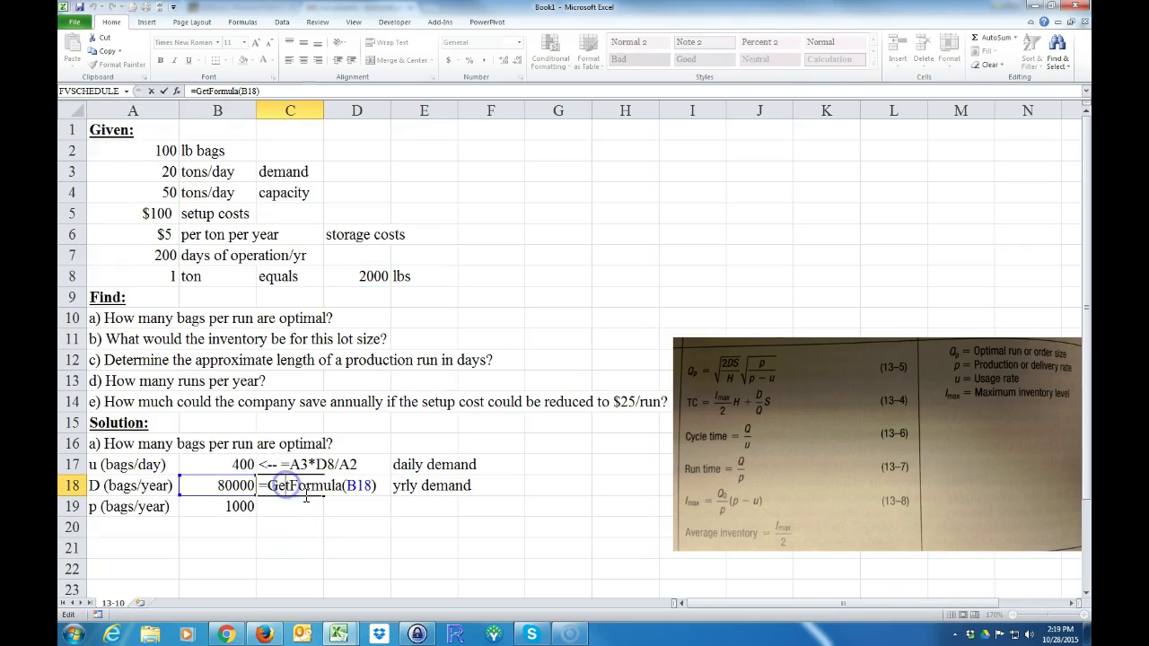
{"action": "key", "text": "Escape"}
{"action": "left_click_drag", "start_coordinate": [322, 495], "coordinate": [321, 511]}
{"action": "left_click", "coordinate": [435, 508]}
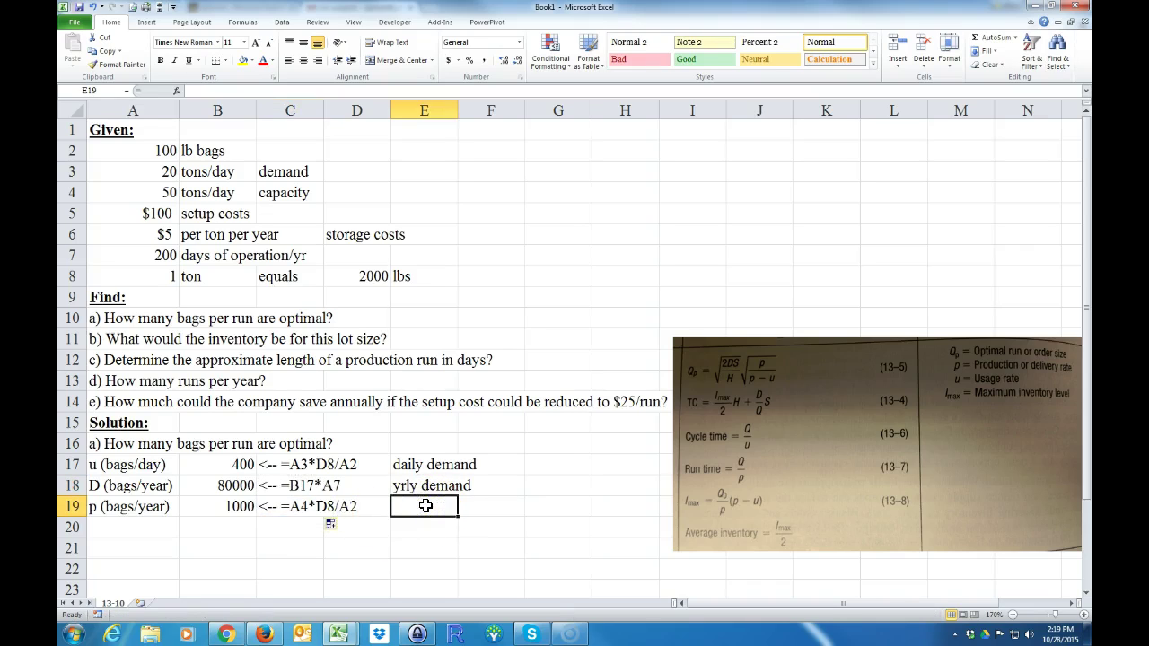
{"action": "type", "text": "daily "}
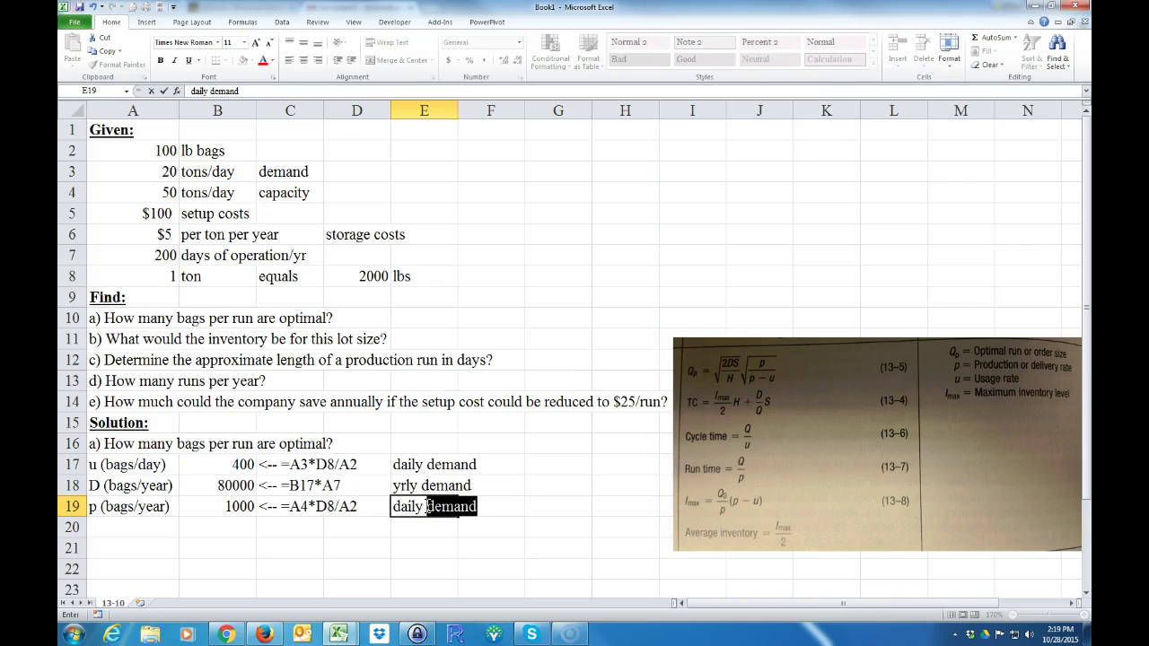
{"action": "type", "text": "cpap"}
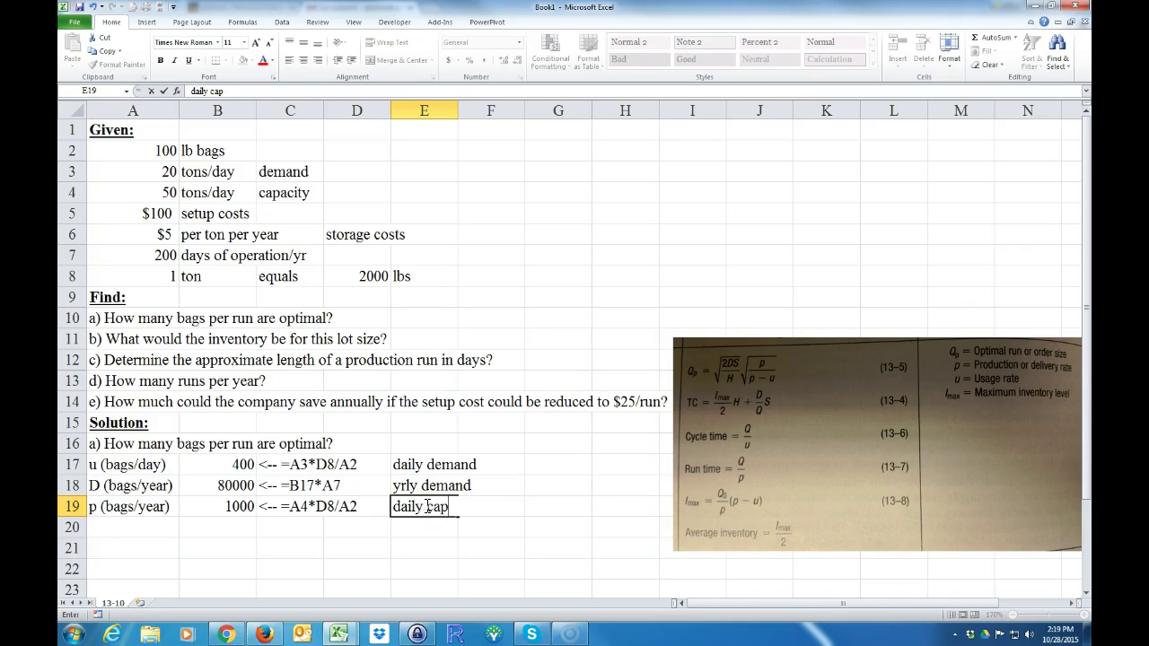
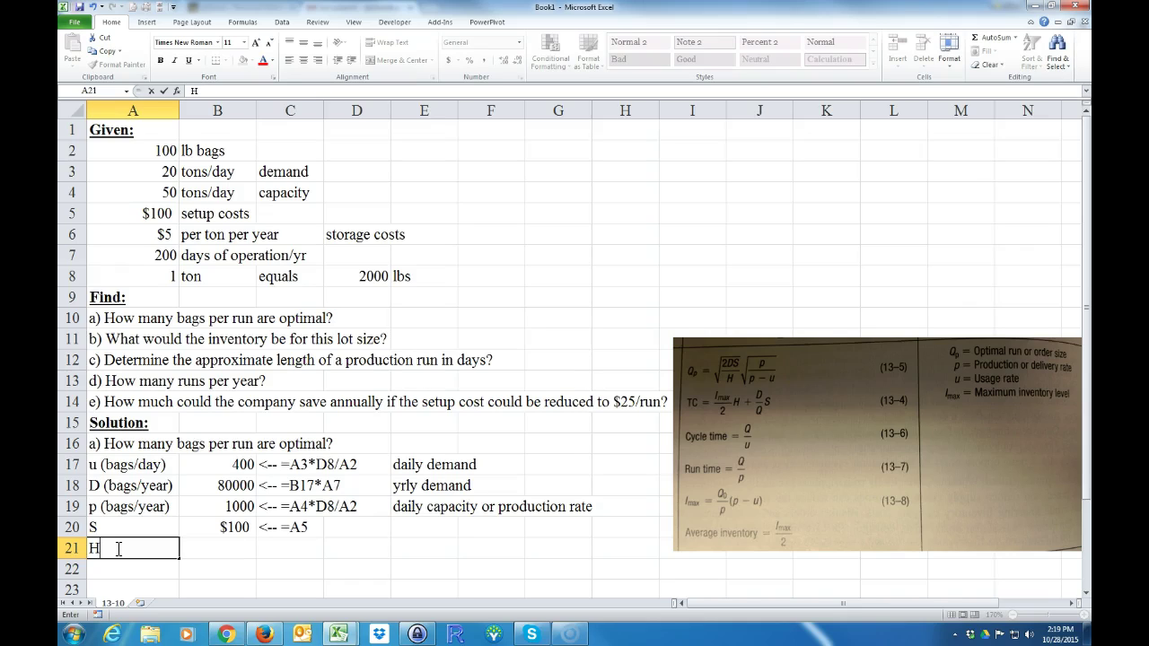
- Finish the label H in A21 and calculate the yearly storage cost per bag in B21 with =A6/(D8/A2)
{"action": "left_click", "coordinate": [134, 551]}
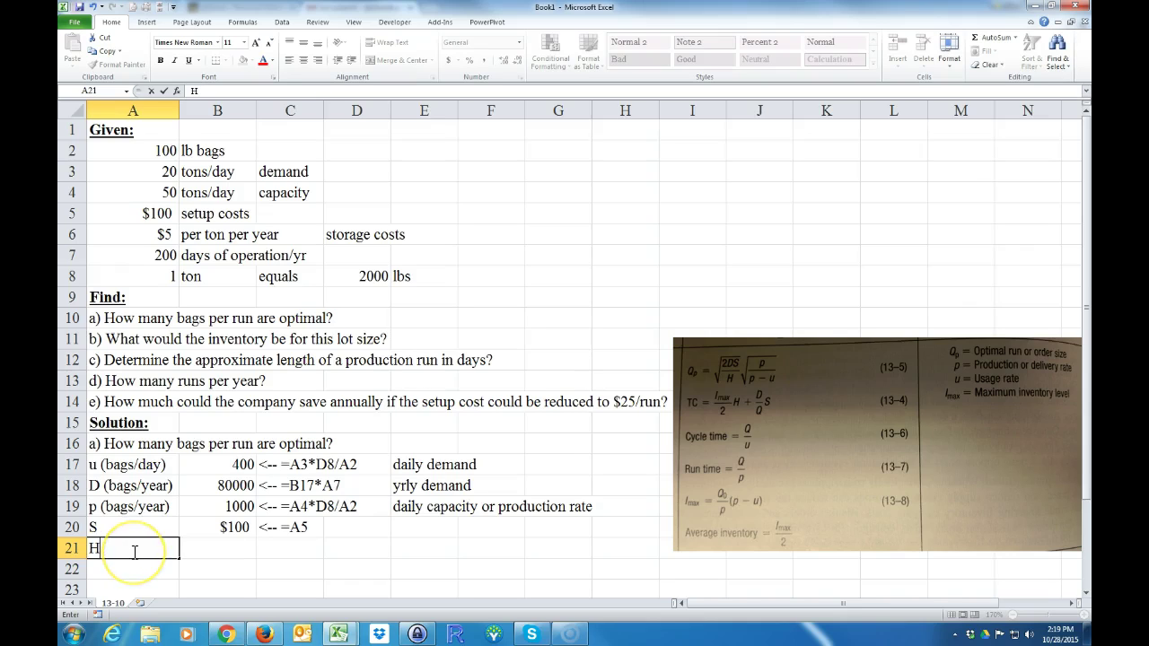
{"action": "left_click", "coordinate": [228, 551]}
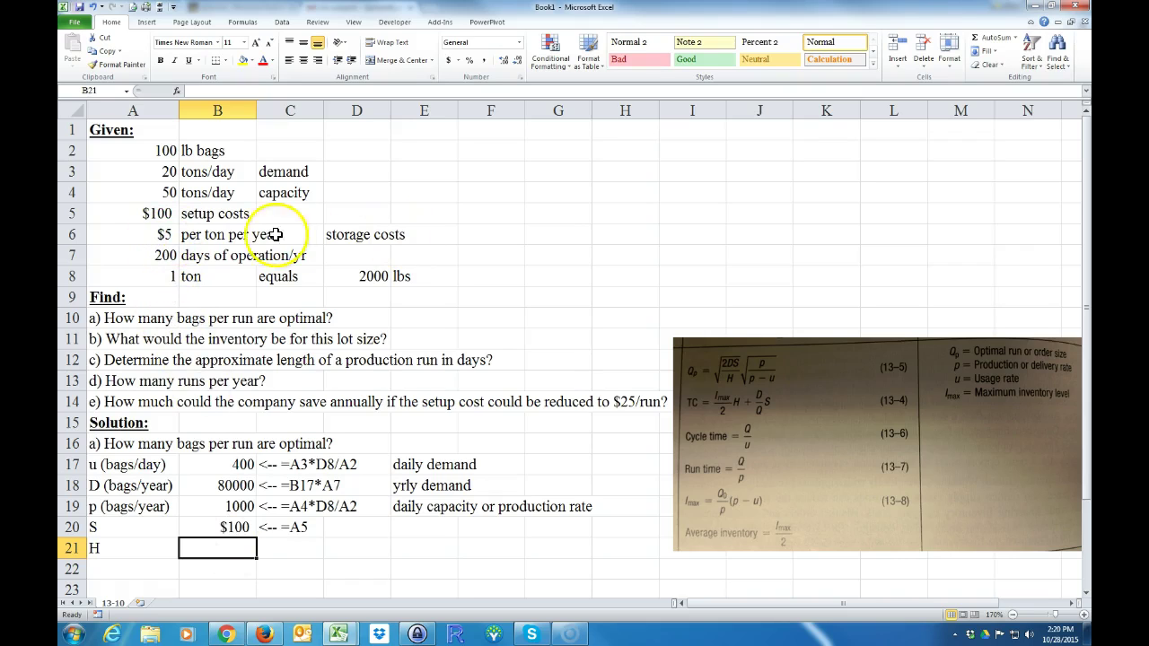
{"action": "type", "text": "="}
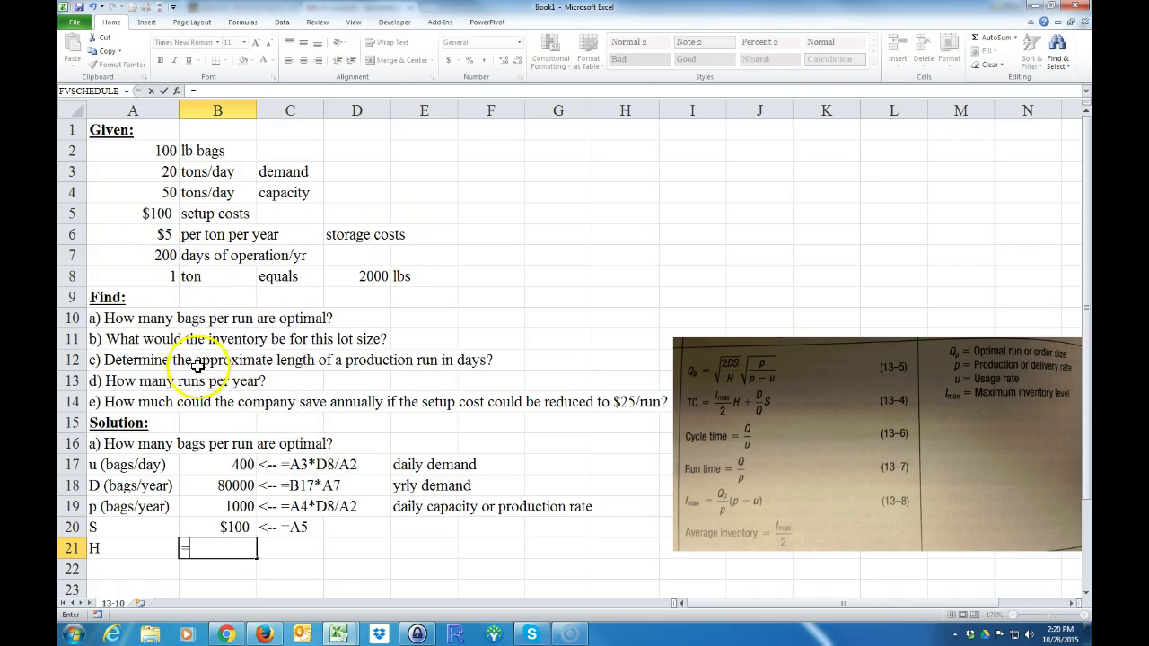
{"action": "left_click", "coordinate": [162, 236]}
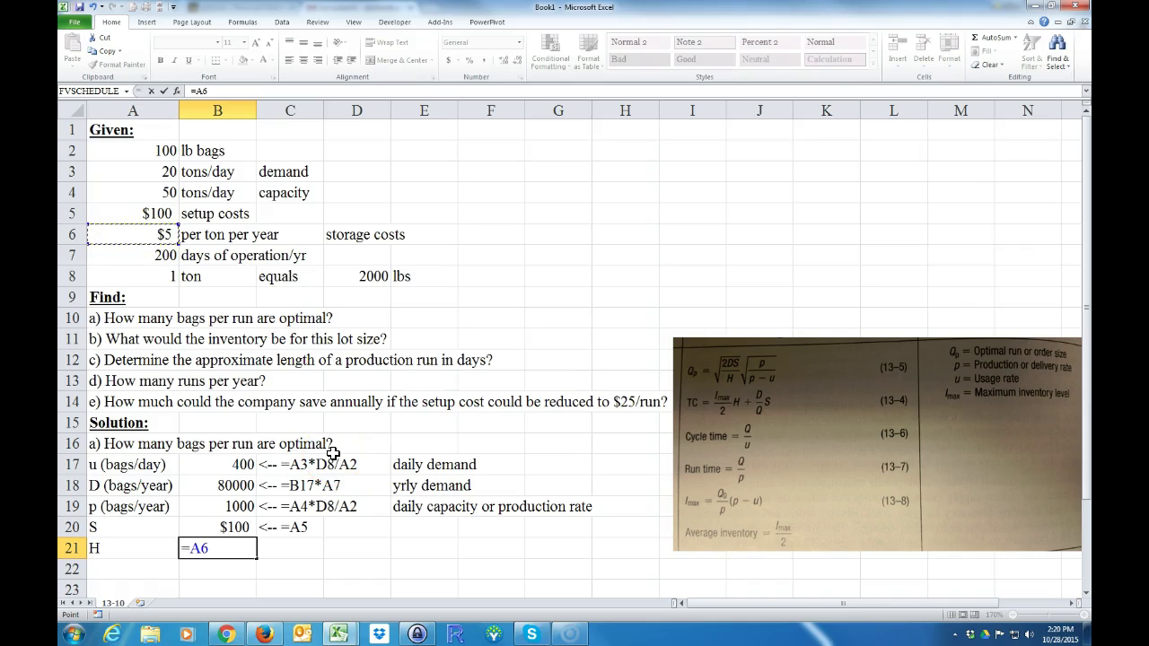
{"action": "type", "text": "/"}
{"action": "type", "text": "("}
{"action": "left_click", "coordinate": [356, 277]}
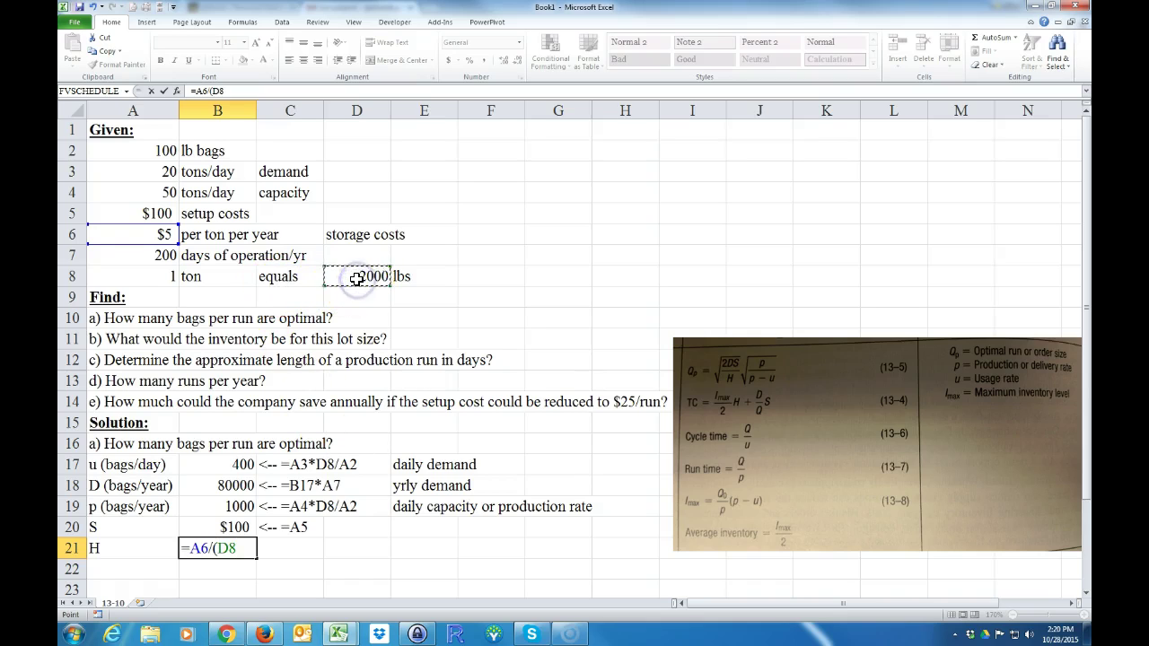
{"action": "type", "text": "/"}
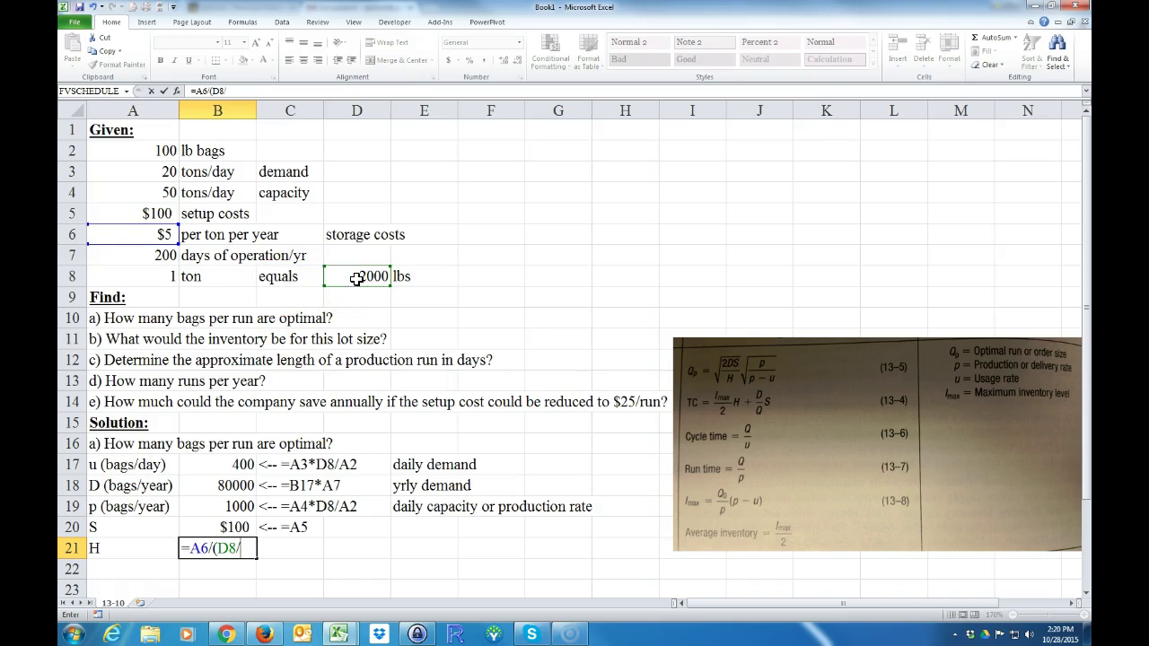
{"action": "left_click", "coordinate": [153, 151]}
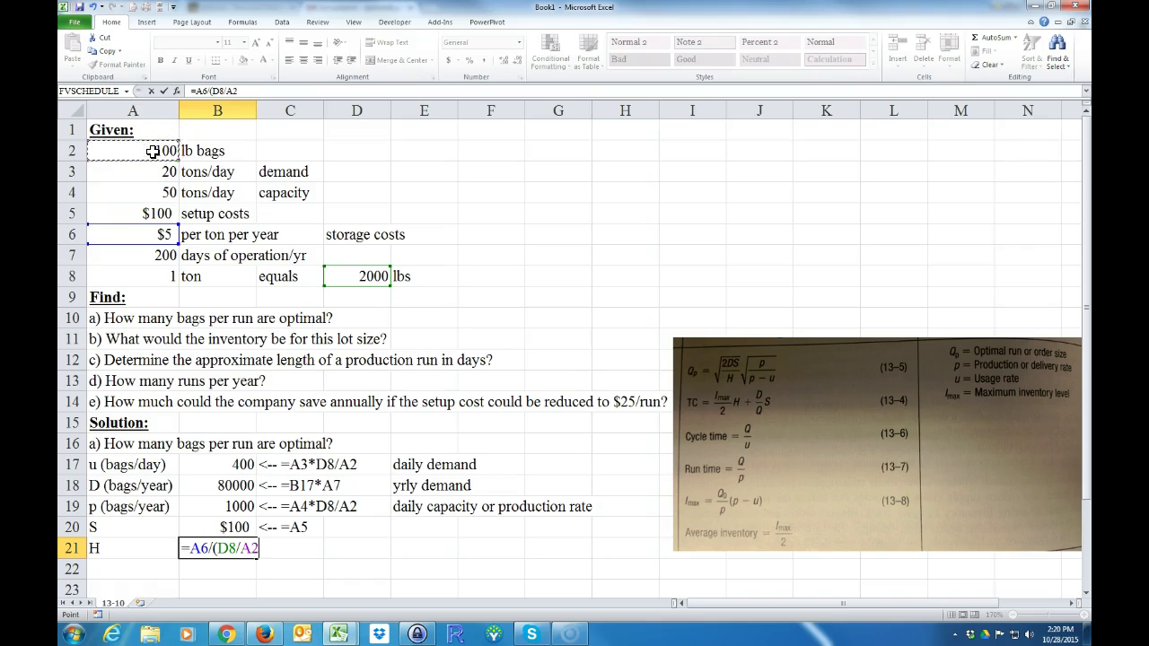
{"action": "type", "text": ")"}
{"action": "key", "text": "Return"}
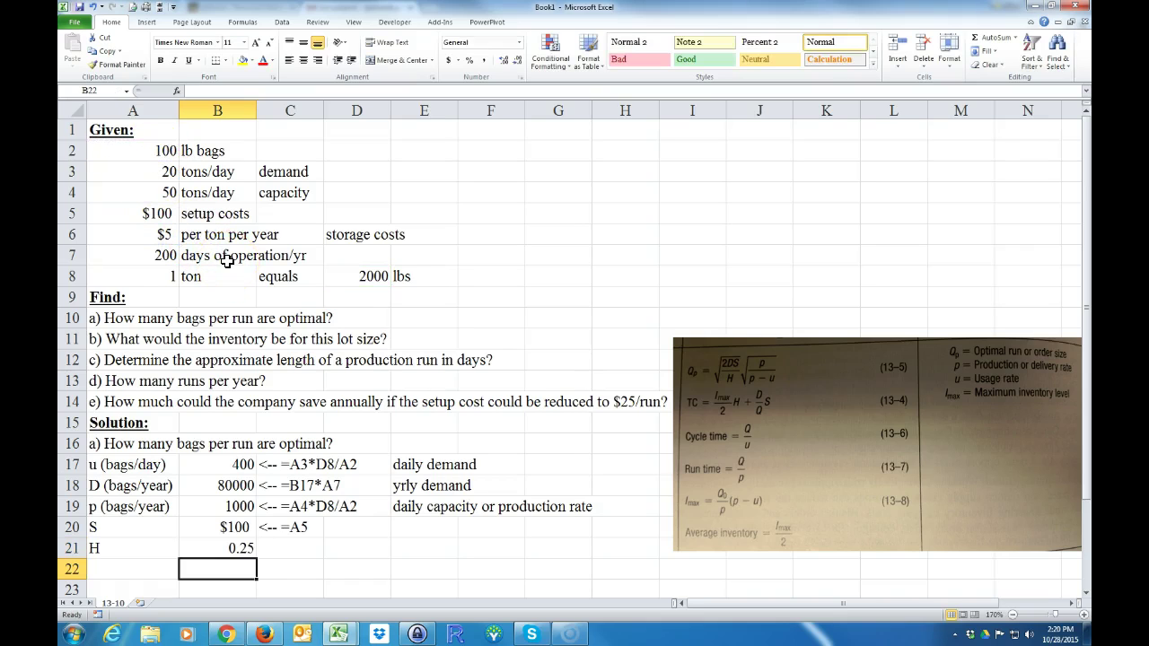
- Copy the GetFormula text from C20 to C21 and add the description "cost to store a bag for 1 year" in E21
{"action": "left_click", "coordinate": [282, 530]}
{"action": "left_click_drag", "start_coordinate": [323, 537], "coordinate": [323, 554]}
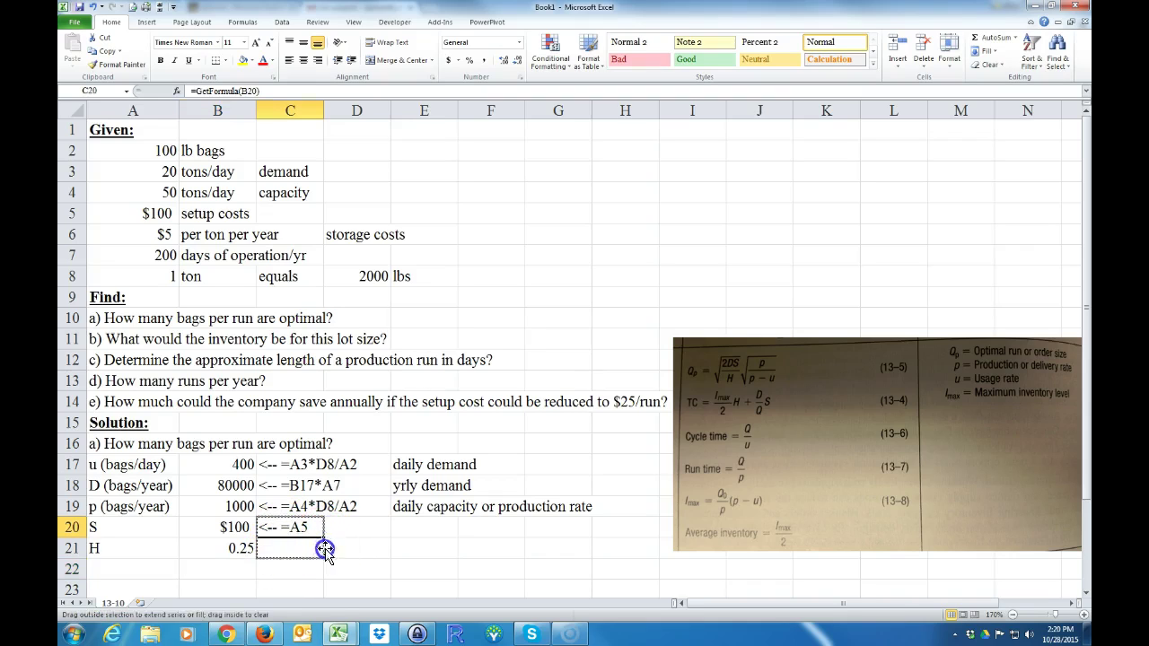
{"action": "left_click", "coordinate": [397, 543]}
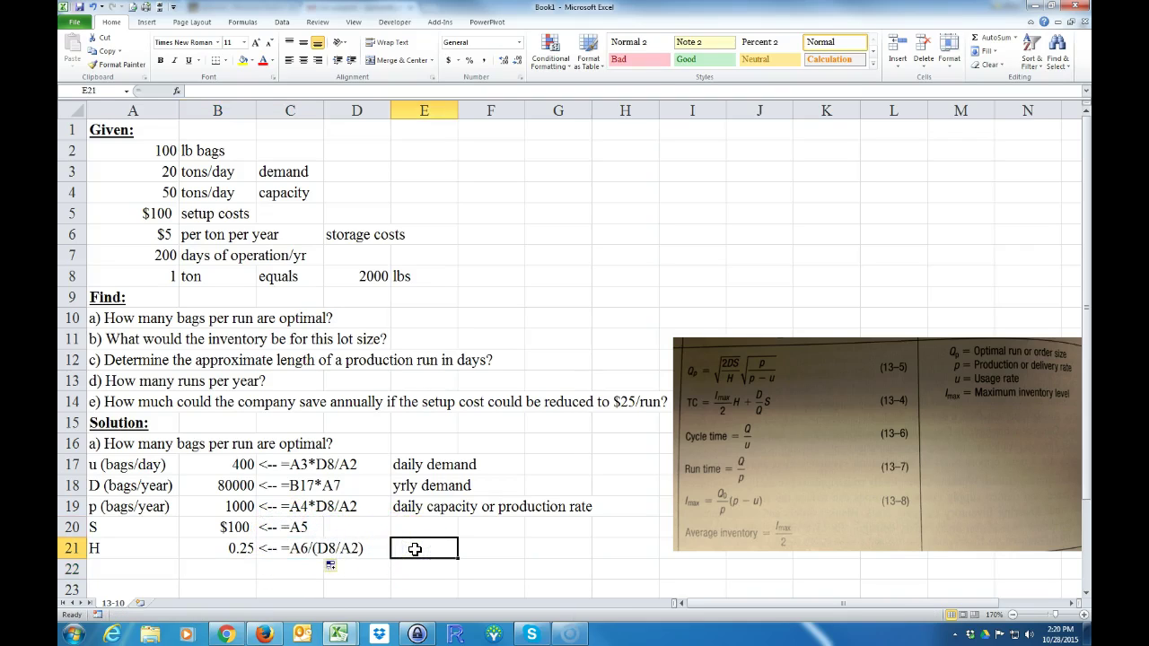
{"action": "type", "text": "s"}
{"action": "type", "text": "ost"}
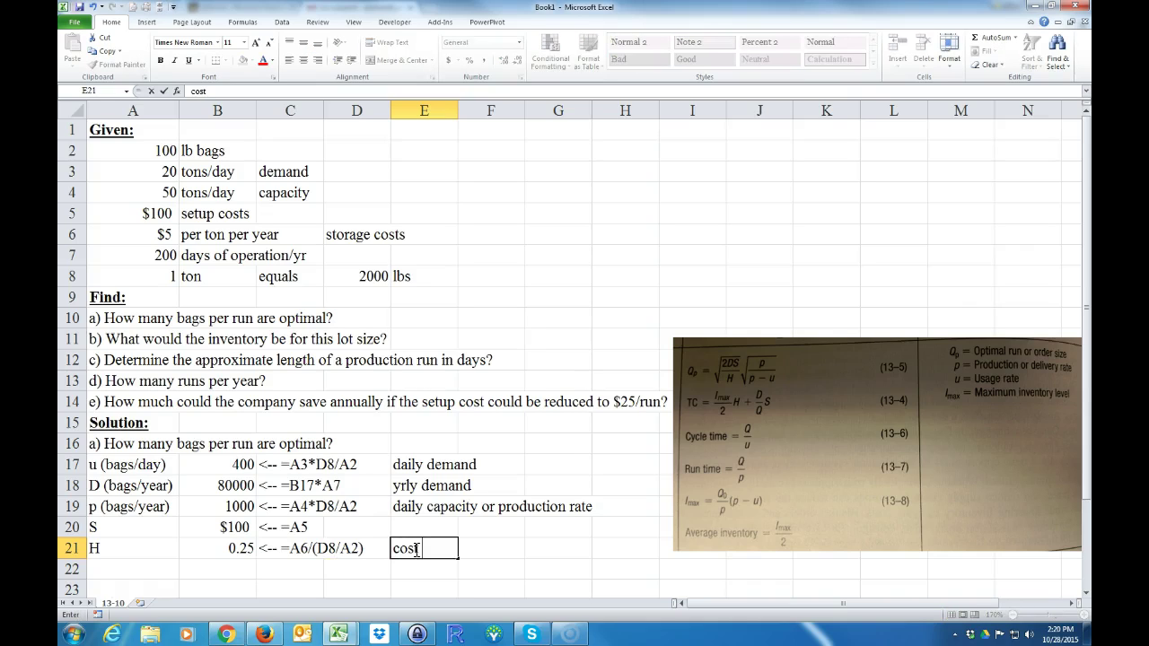
{"action": "type", "text": " to store a g"}
{"action": "type", "text": "a"}
{"action": "key", "text": "BackSpace"}
{"action": "key", "text": "BackSpace"}
{"action": "type", "text": "bag "}
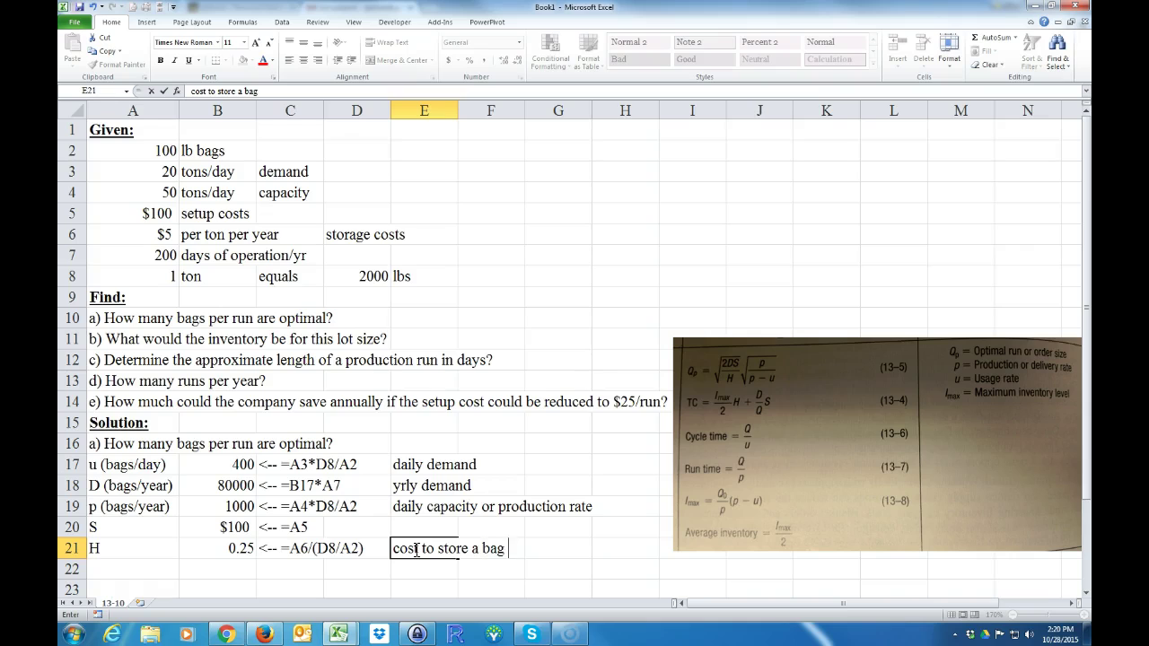
{"action": "type", "text": "for 1 year"}
{"action": "key", "text": "Return"}
- Format the storage cost H in B21 with the dollar accounting number format
{"action": "left_click", "coordinate": [244, 548]}
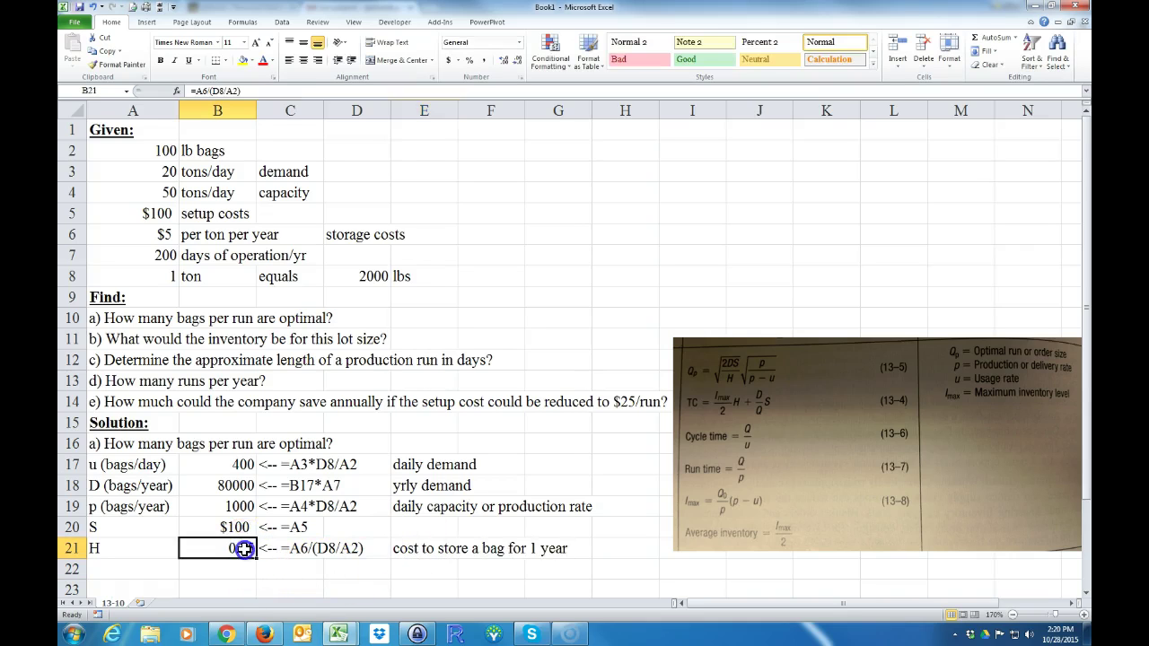
{"action": "left_click", "coordinate": [448, 60]}
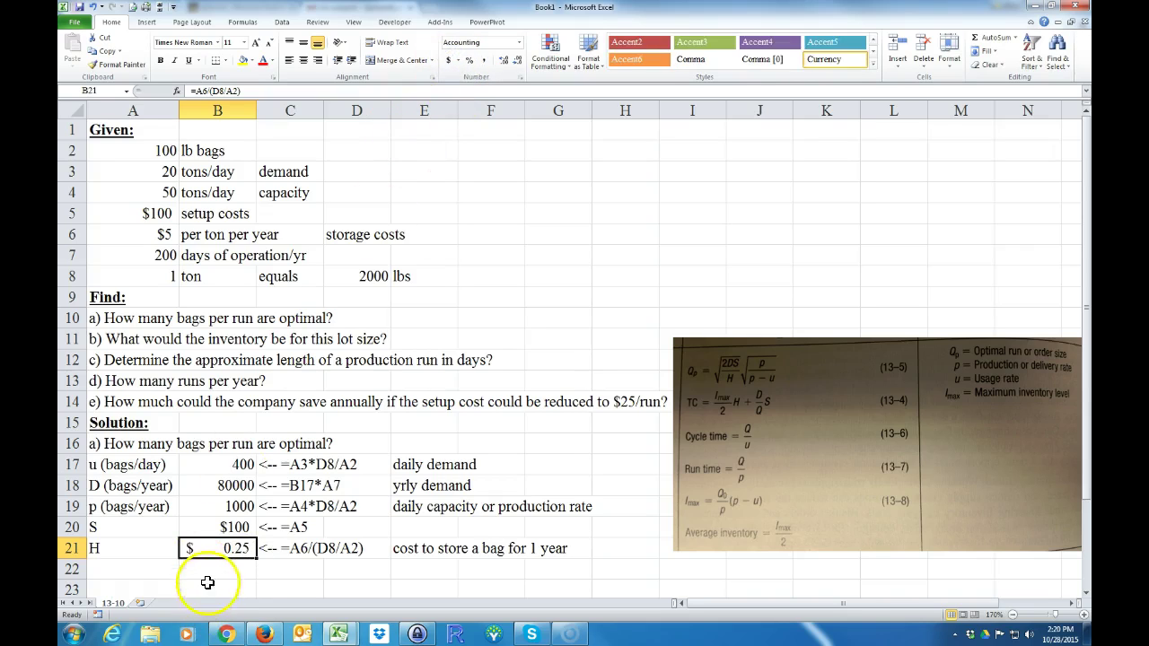
{"action": "left_click", "coordinate": [202, 585]}
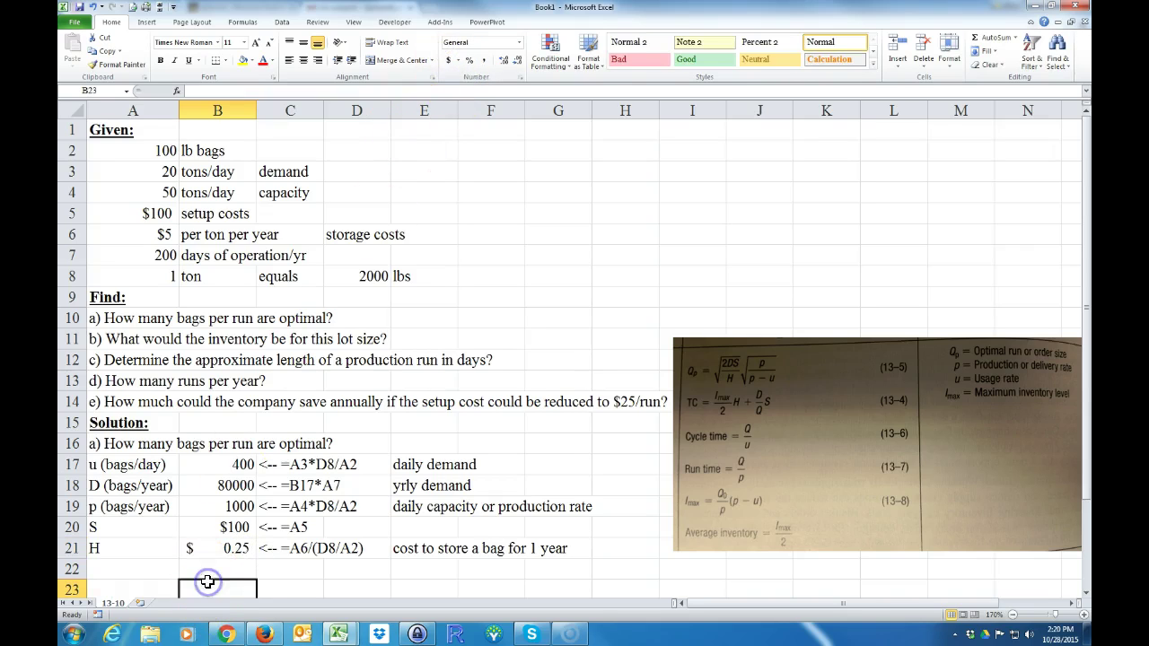
- Enter the label "Qp" for the optimal run size in A22
{"action": "left_click", "coordinate": [156, 571]}
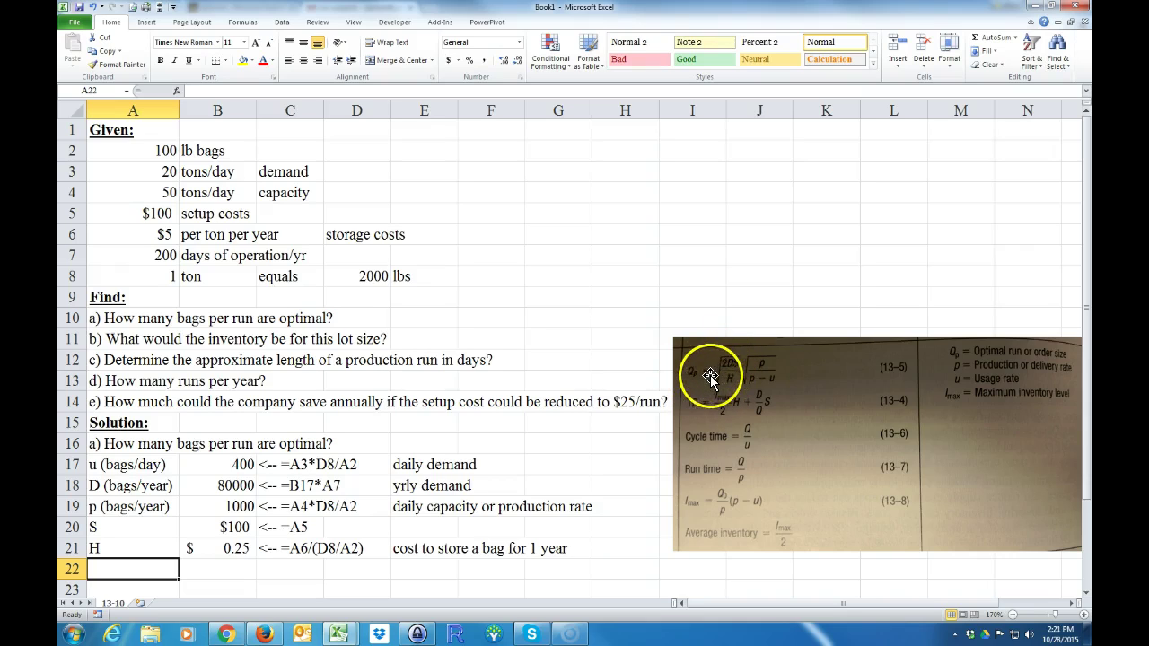
{"action": "type", "text": "Q"}
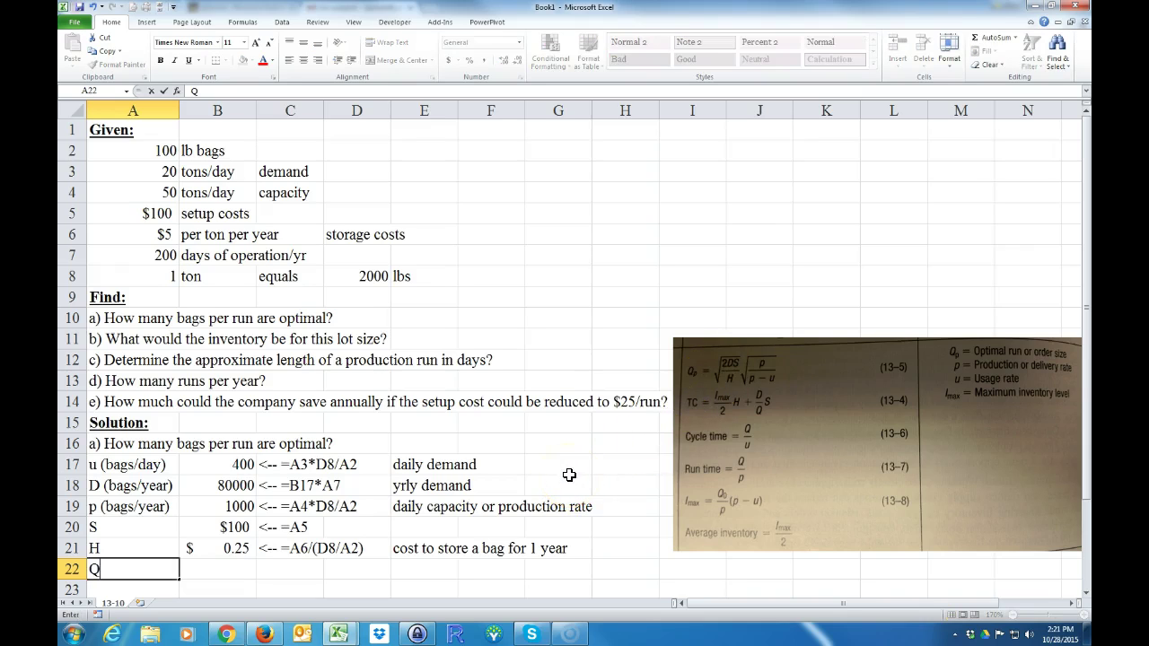
{"action": "type", "text": "p"}
{"action": "key", "text": "Return"}
- Format the letter p of the Qp label in A22 as subscript
{"action": "left_click", "coordinate": [143, 547]}
{"action": "double_click", "coordinate": [115, 549]}
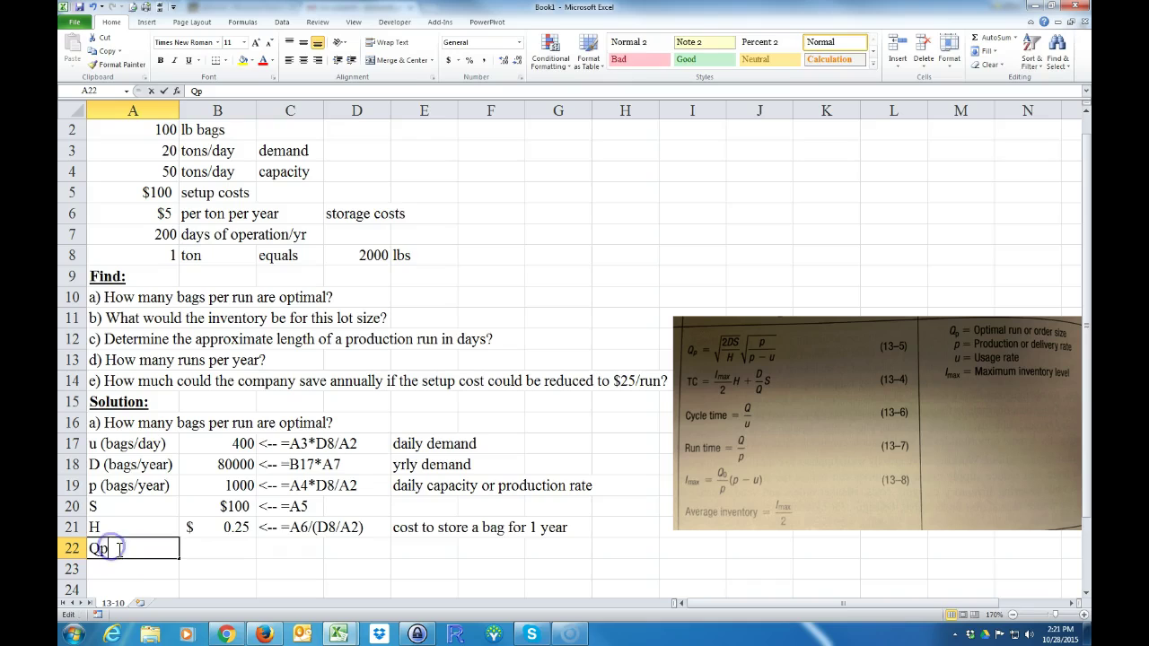
{"action": "key", "text": "shift+Left"}
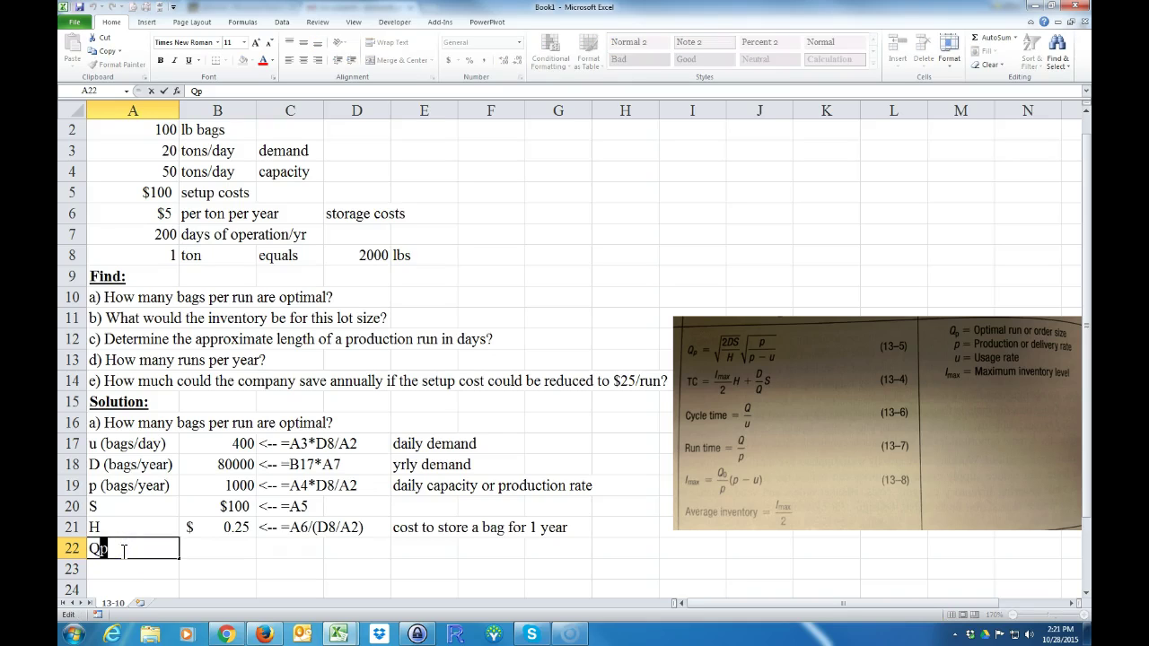
{"action": "key", "text": "ctrl+1"}
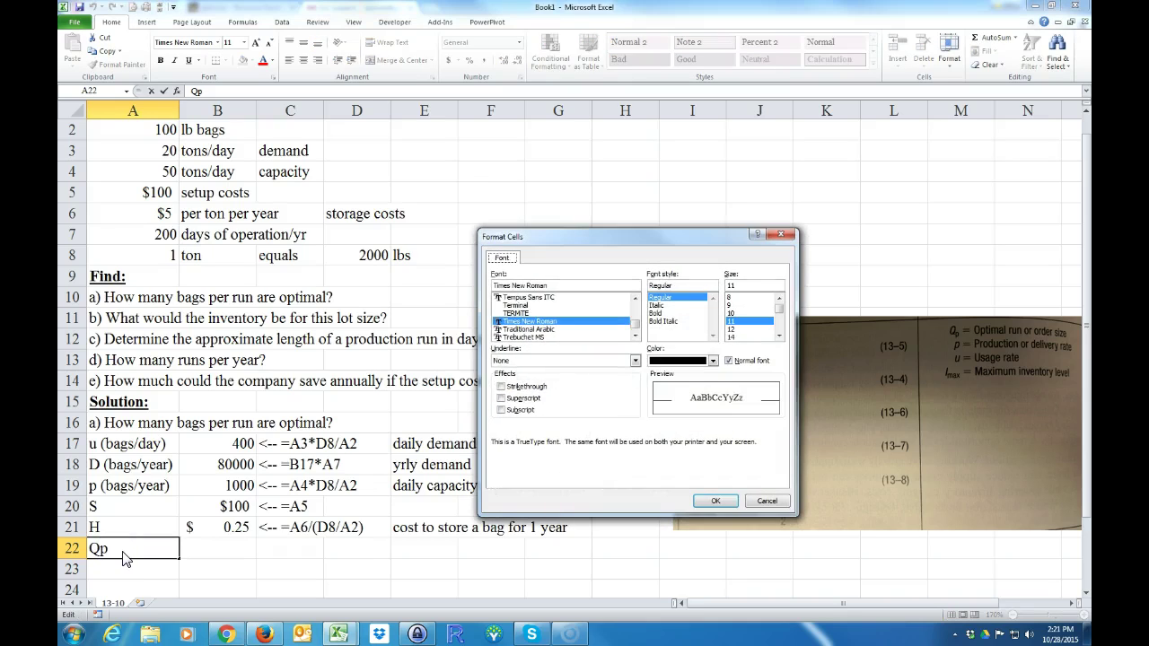
{"action": "key", "text": "alt+b"}
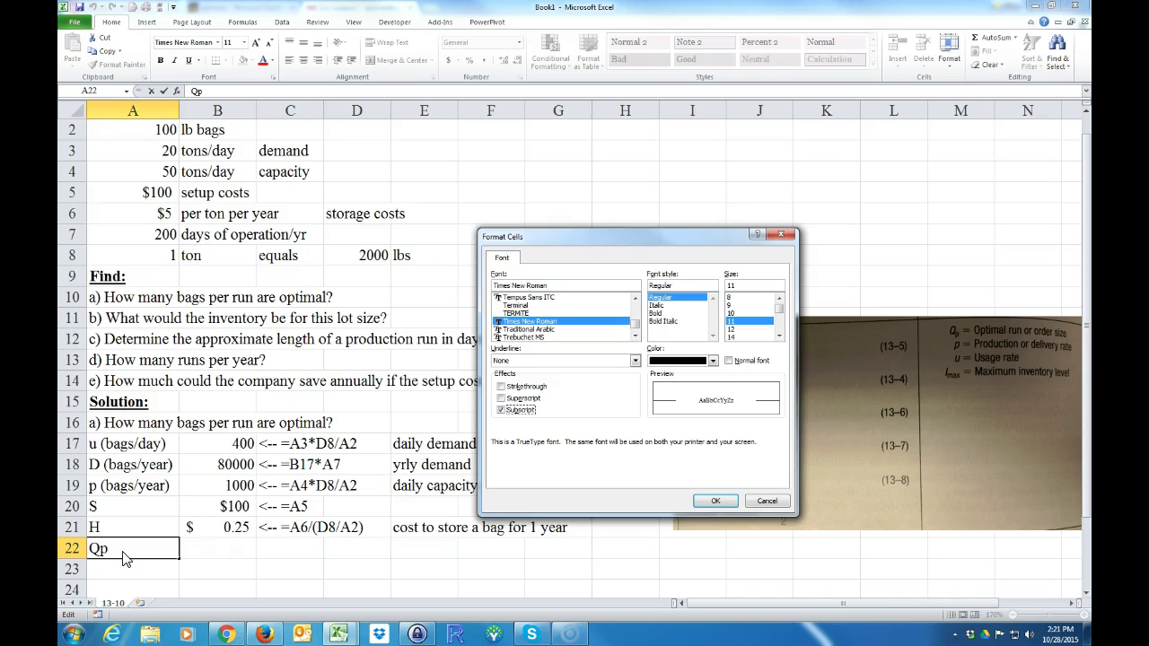
{"action": "key", "text": "Return"}
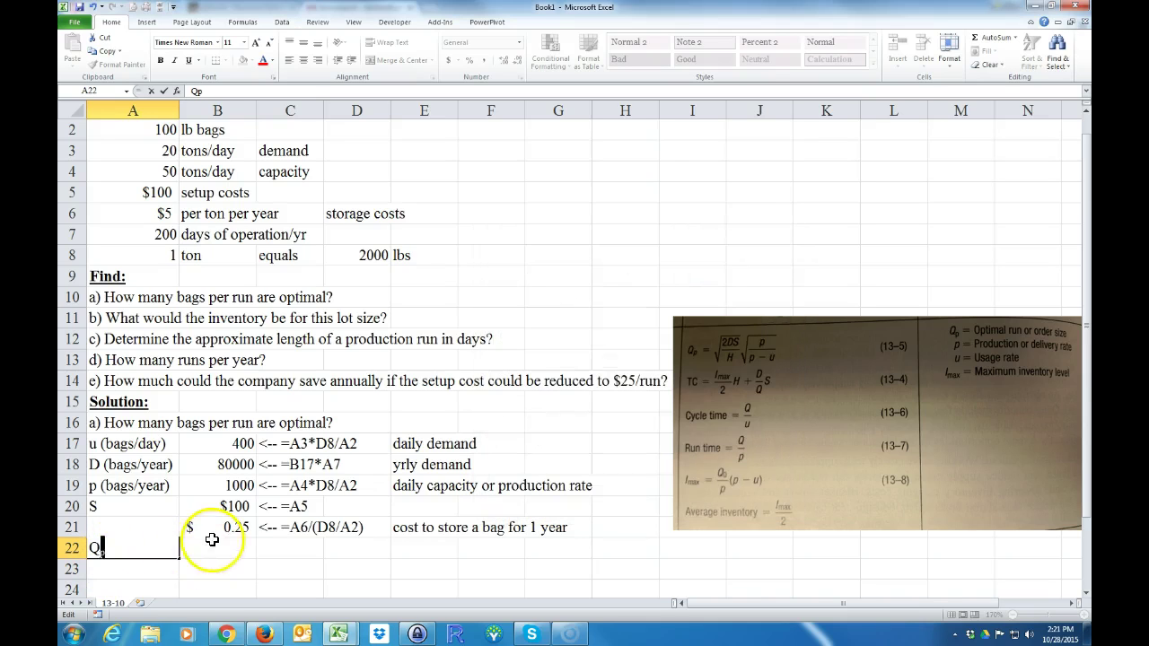
- Start the optimal run size formula in B22 with the first factor, =sqrt((2*B18*B20)/B21)
{"action": "left_click", "coordinate": [213, 541]}
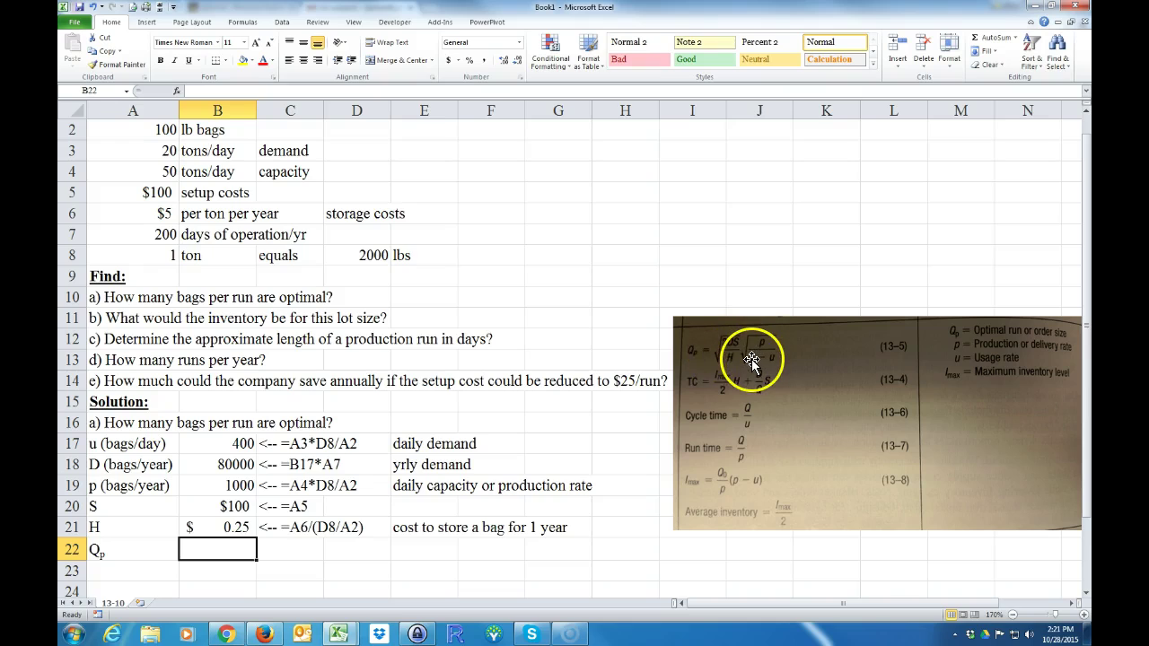
{"action": "type", "text": "=sq"}
{"action": "key", "text": "BackSpace"}
{"action": "key", "text": "BackSpace"}
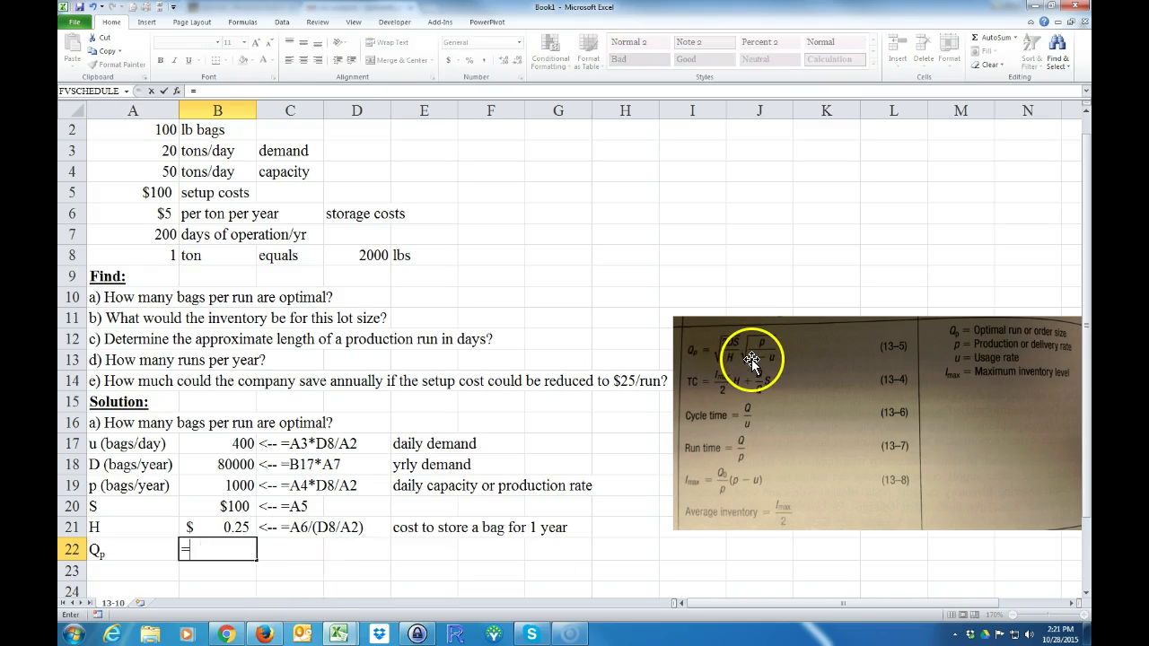
{"action": "type", "text": "sqrt("}
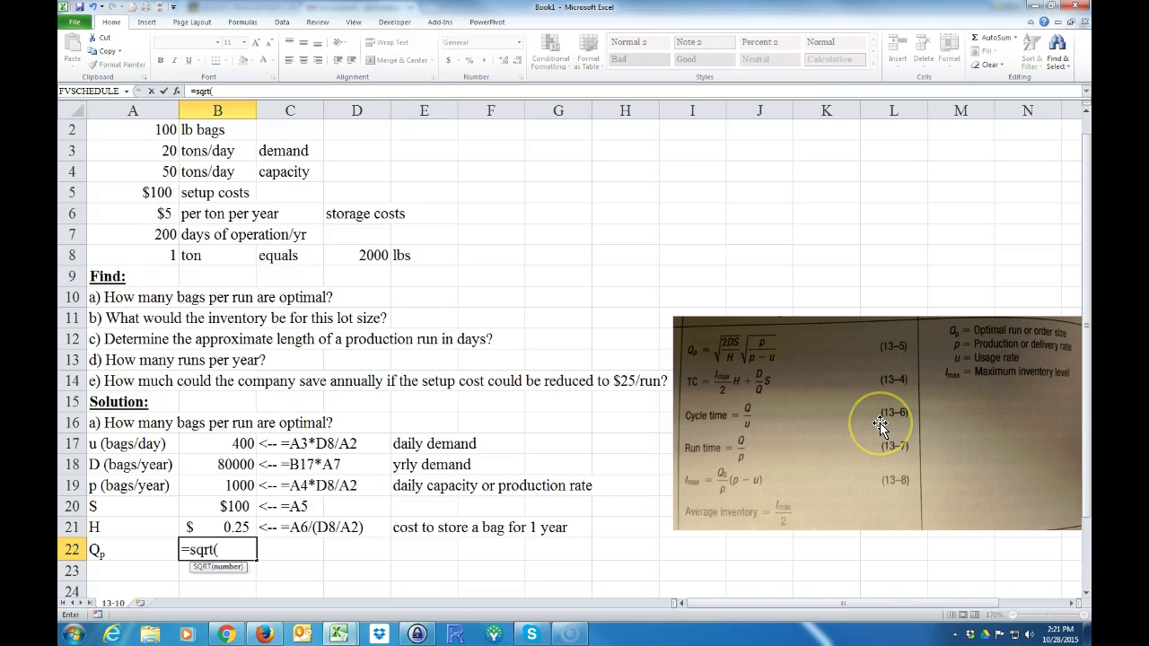
{"action": "type", "text": "("}
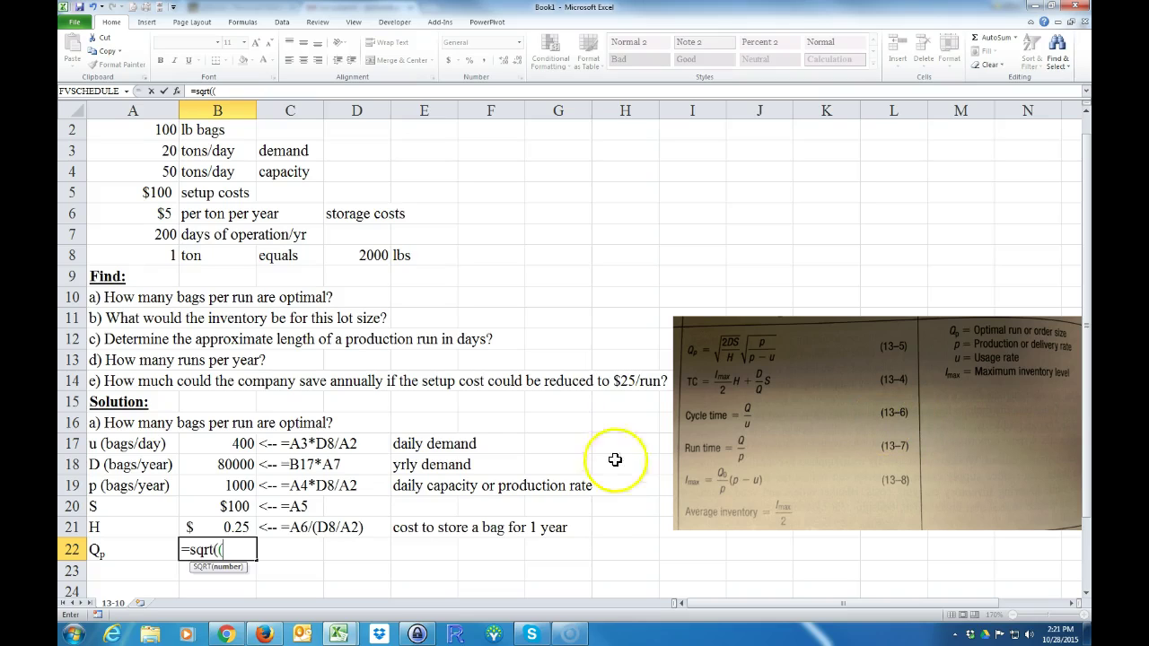
{"action": "type", "text": "2*"}
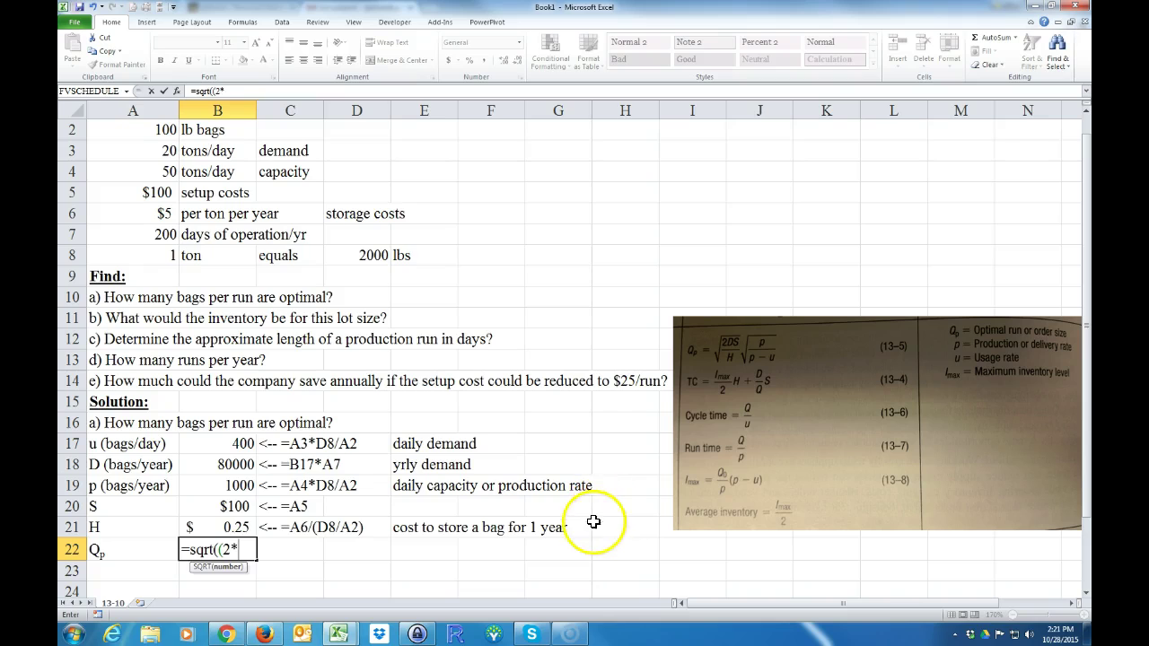
{"action": "left_click", "coordinate": [238, 463]}
{"action": "type", "text": "*"}
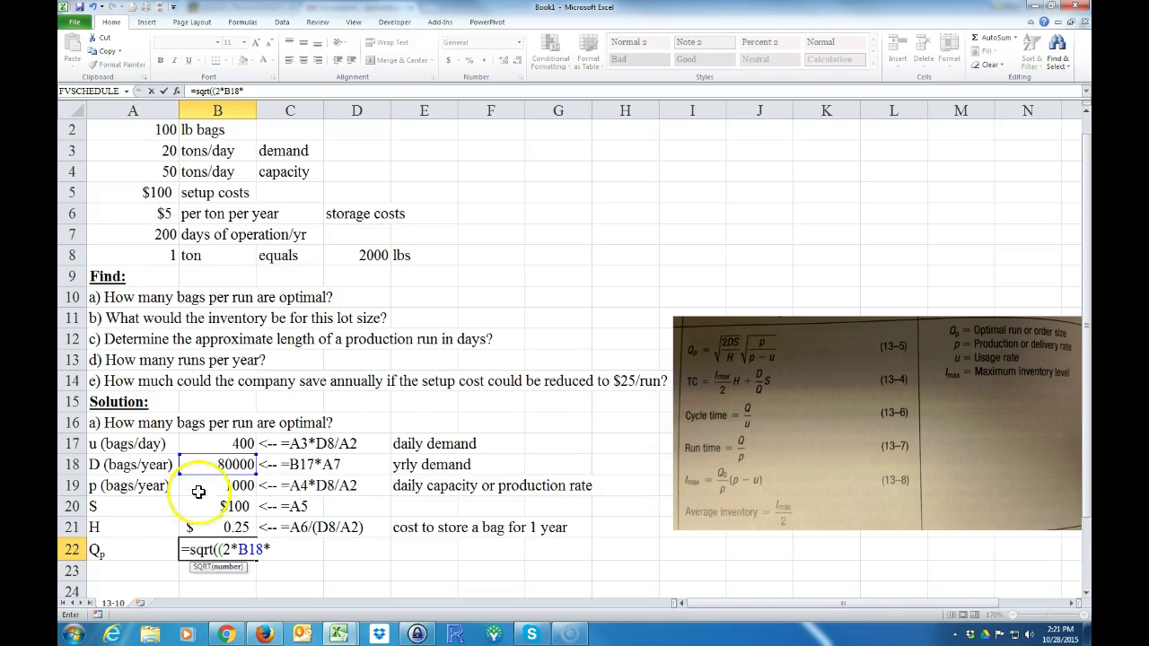
{"action": "left_click", "coordinate": [235, 505]}
{"action": "type", "text": ")"}
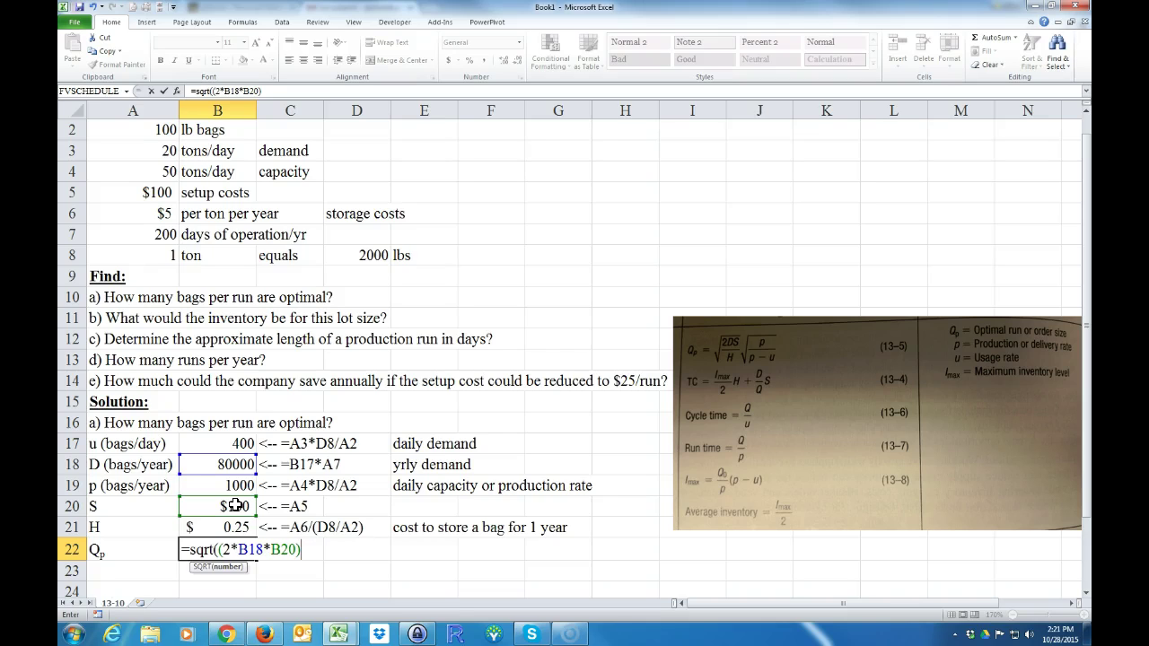
{"action": "type", "text": "/"}
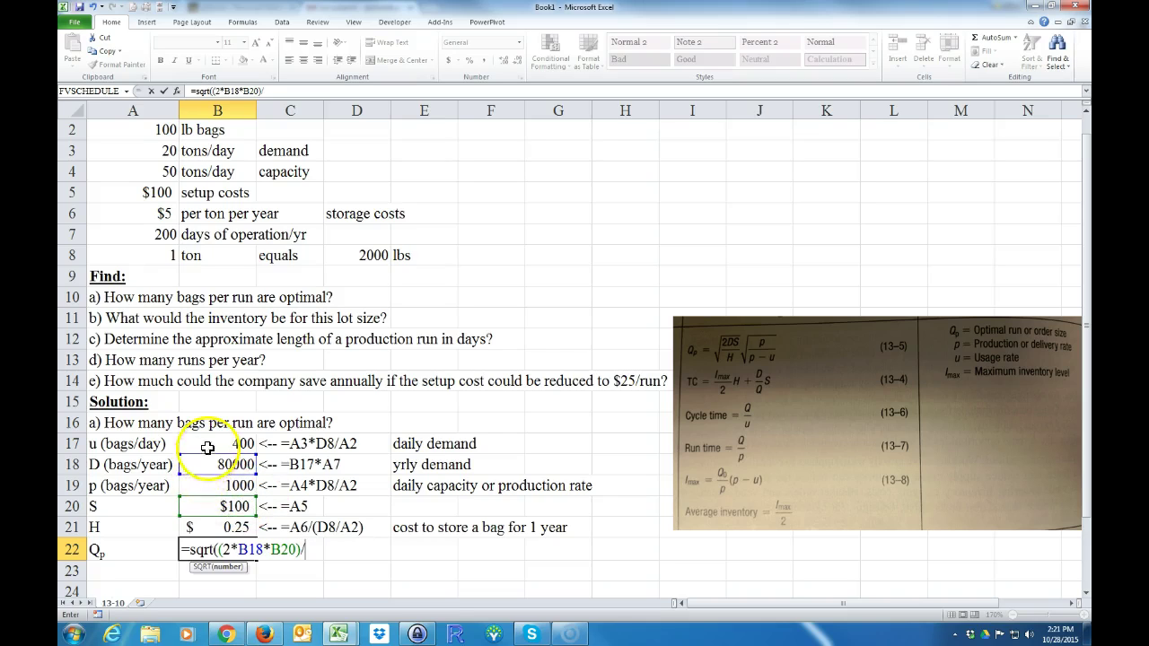
{"action": "left_click", "coordinate": [225, 527]}
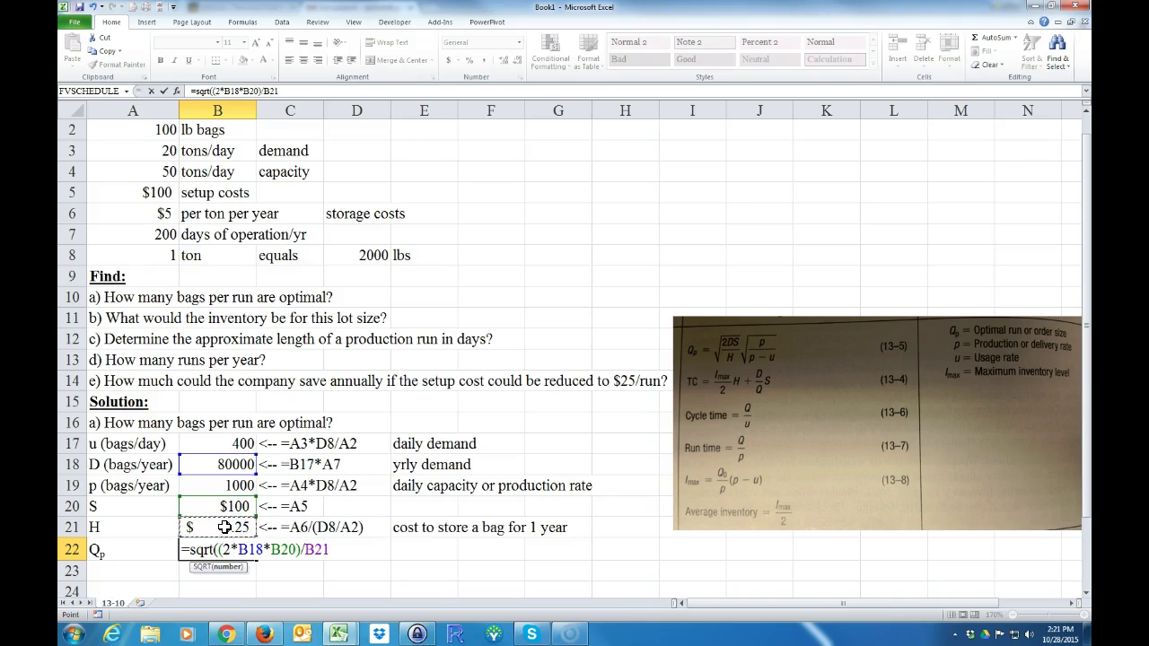
{"action": "type", "text": ")"}
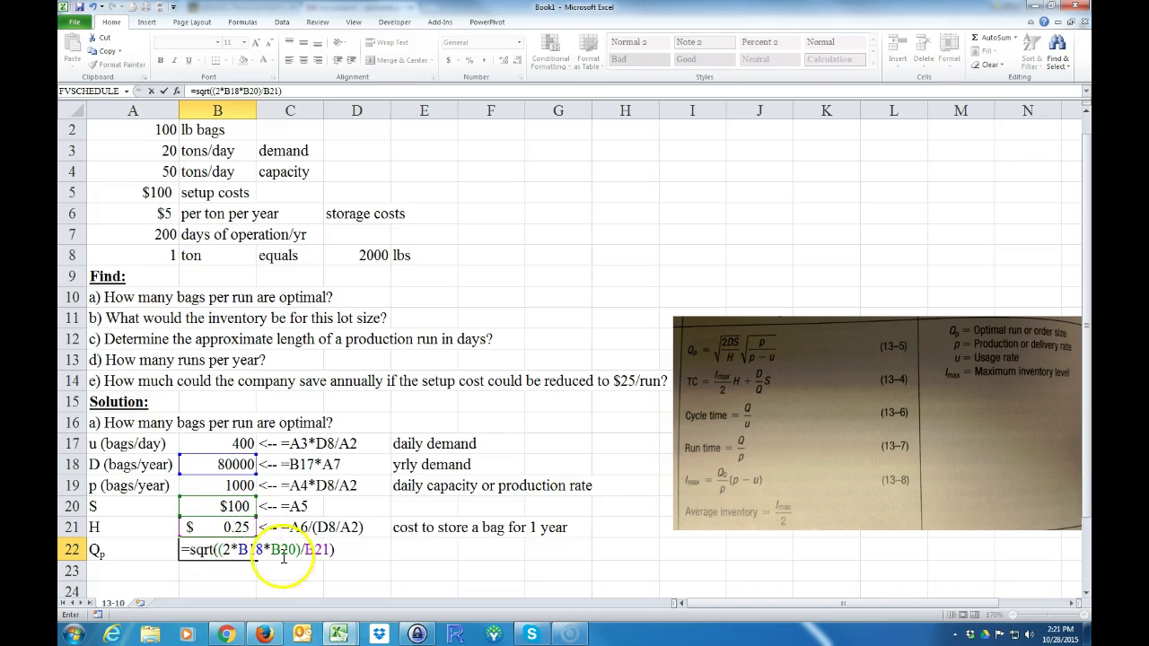
- Complete the B22 formula by multiplying by the second factor, sqrt(B19/(B19-B17)), and enter it
{"action": "left_click", "coordinate": [224, 549]}
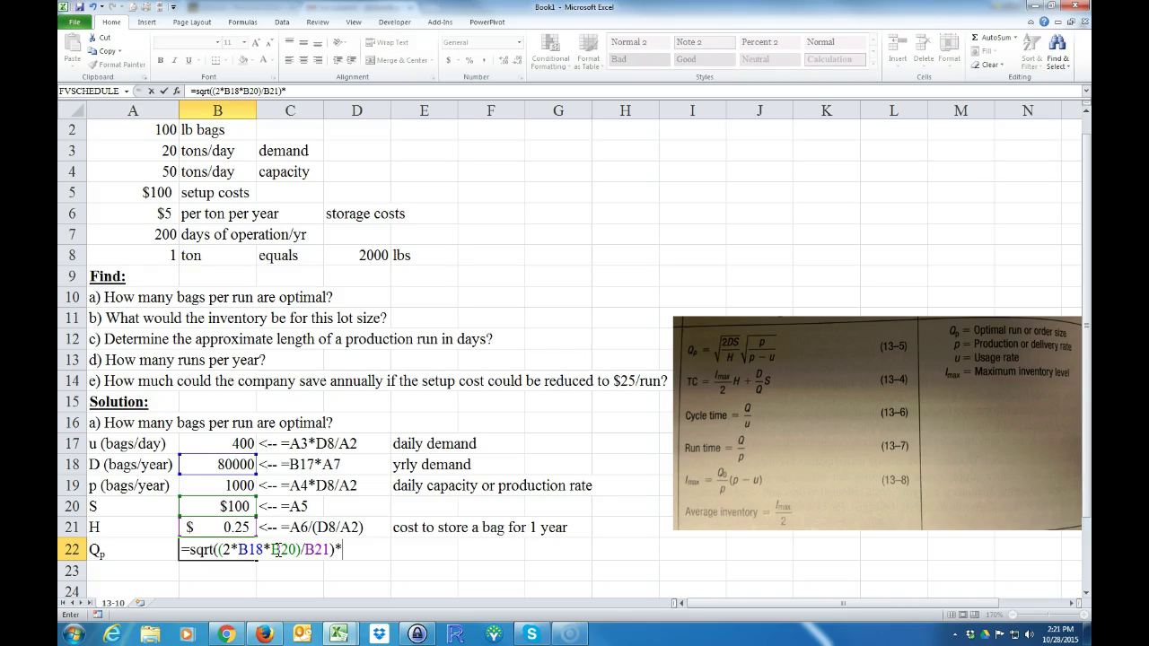
{"action": "type", "text": "sqrt("}
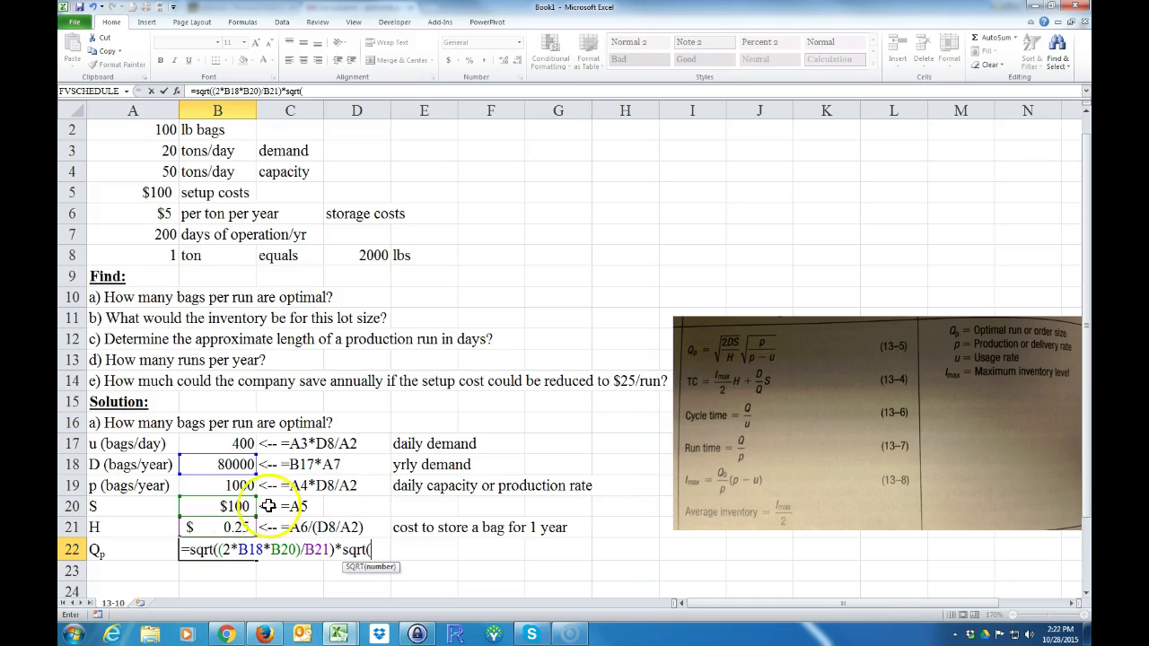
{"action": "left_click", "coordinate": [235, 485]}
{"action": "type", "text": "/"}
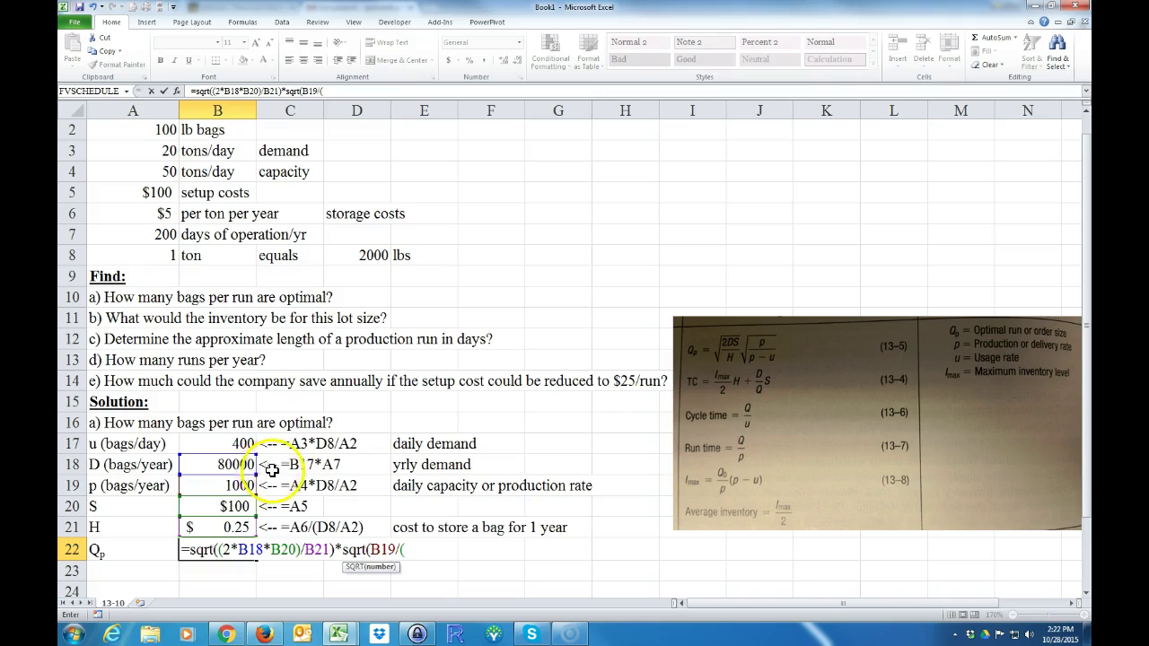
{"action": "type", "text": "("}
{"action": "left_click", "coordinate": [232, 485]}
{"action": "type", "text": "-"}
{"action": "left_click", "coordinate": [232, 443]}
{"action": "type", "text": ")"}
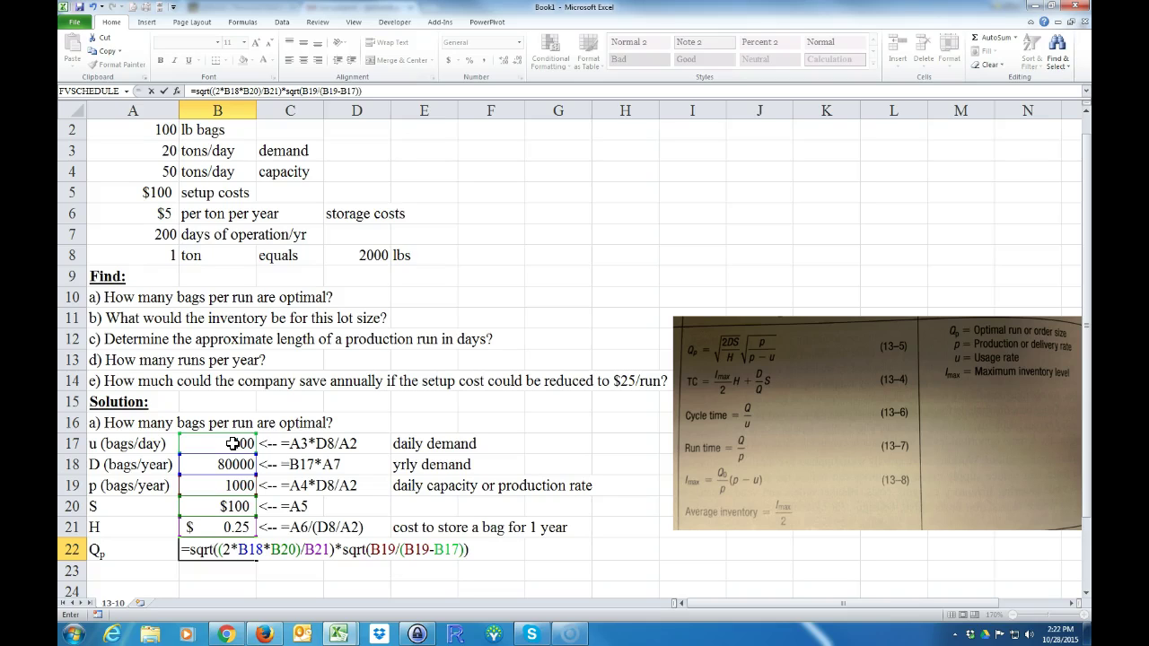
{"action": "key", "text": "Return"}
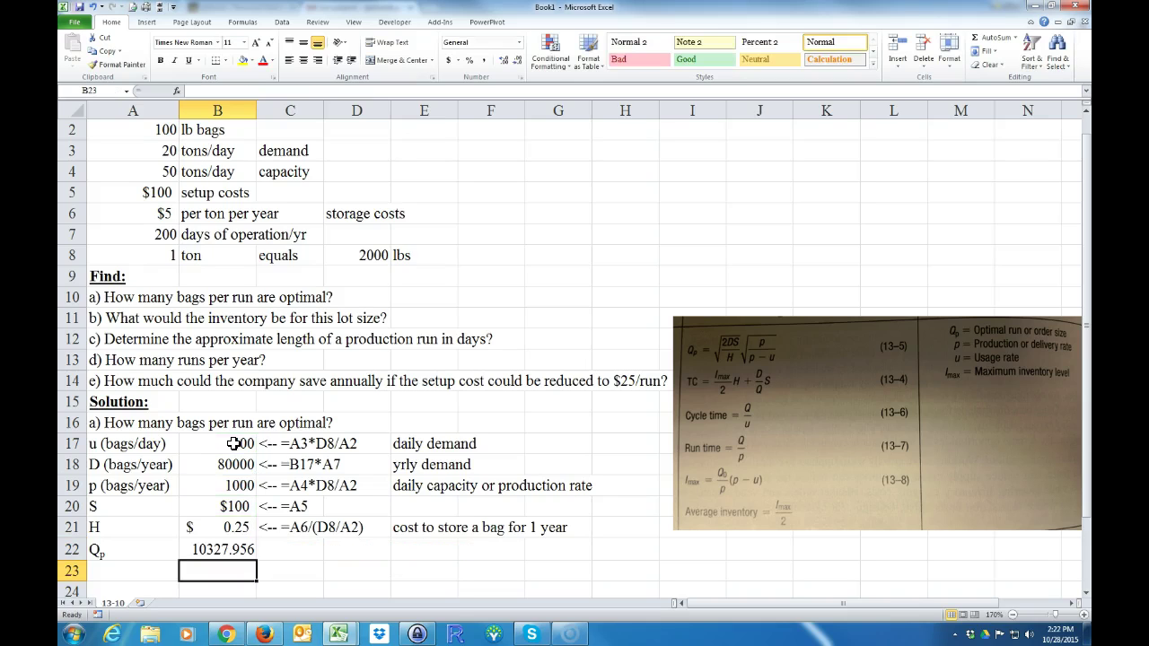
- Copy the formula-text display from C21 down to C22 to document the Qp calculation
{"action": "left_click", "coordinate": [232, 550]}
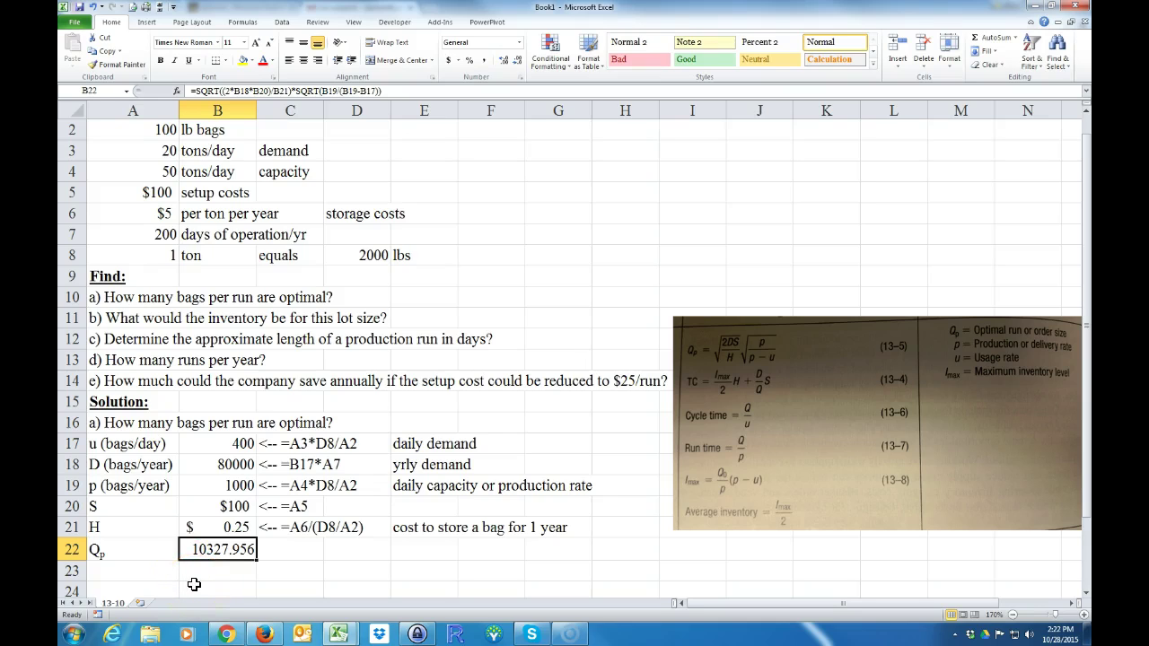
{"action": "left_click", "coordinate": [295, 528]}
{"action": "left_click_drag", "start_coordinate": [321, 536], "coordinate": [316, 558]}
{"action": "left_click", "coordinate": [281, 584]}
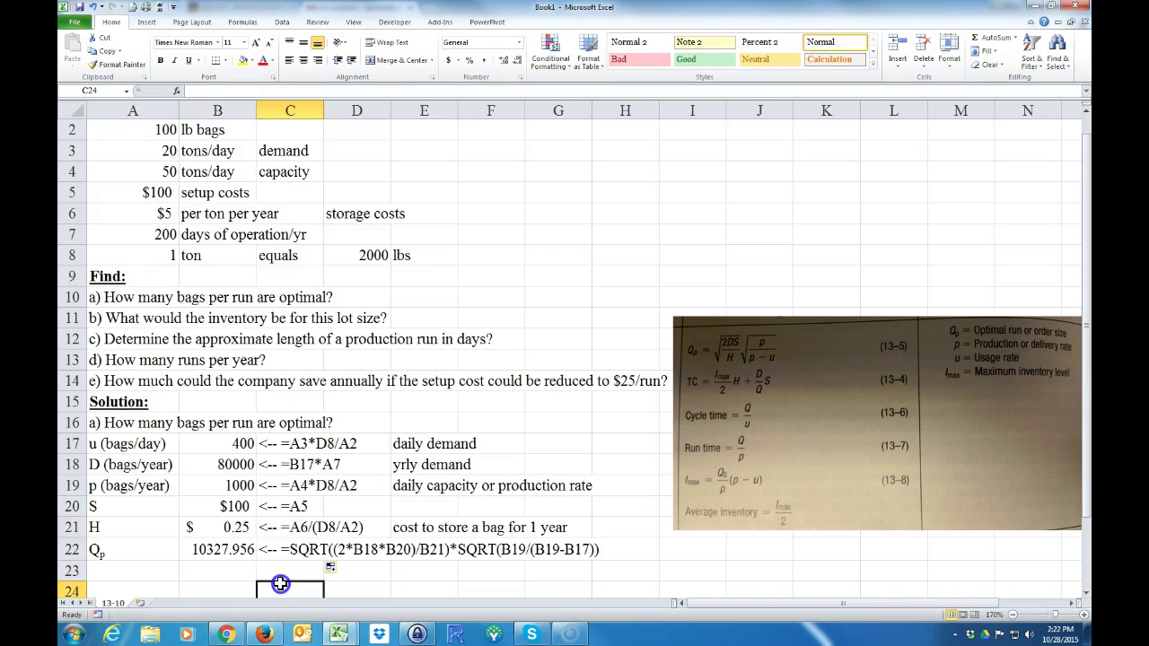
- Wrap the Qp formula in B22 in ROUNDUP with 0 digits so the run size is a whole number of bags
{"action": "left_click", "coordinate": [217, 549]}
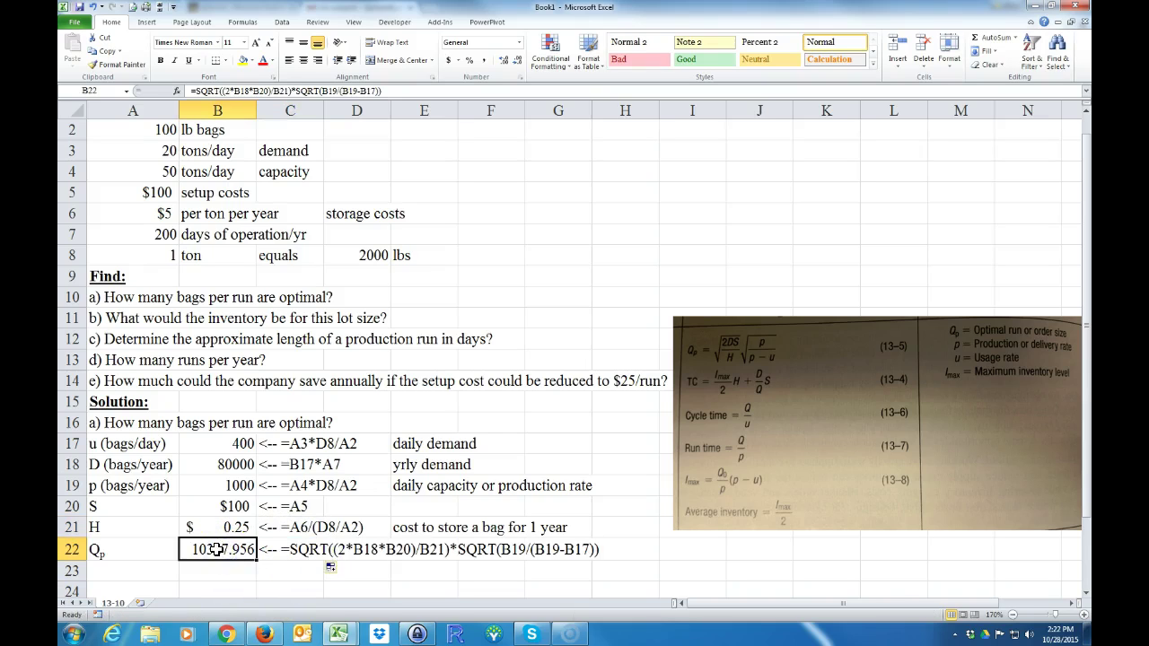
{"action": "double_click", "coordinate": [217, 550]}
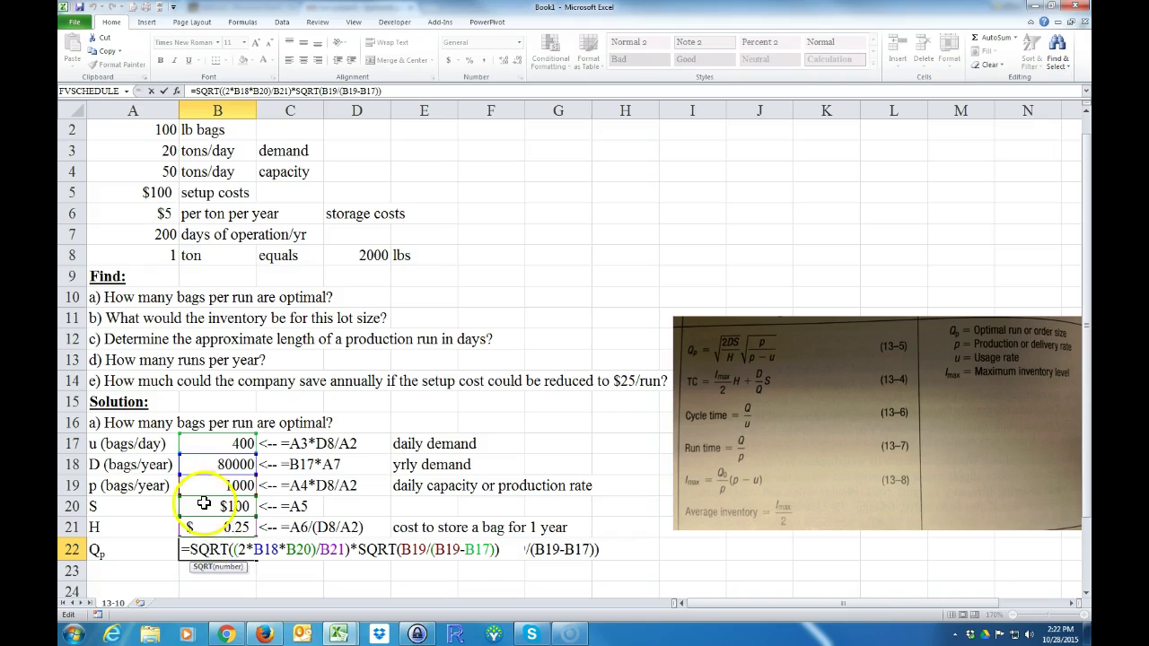
{"action": "left_click", "coordinate": [192, 549]}
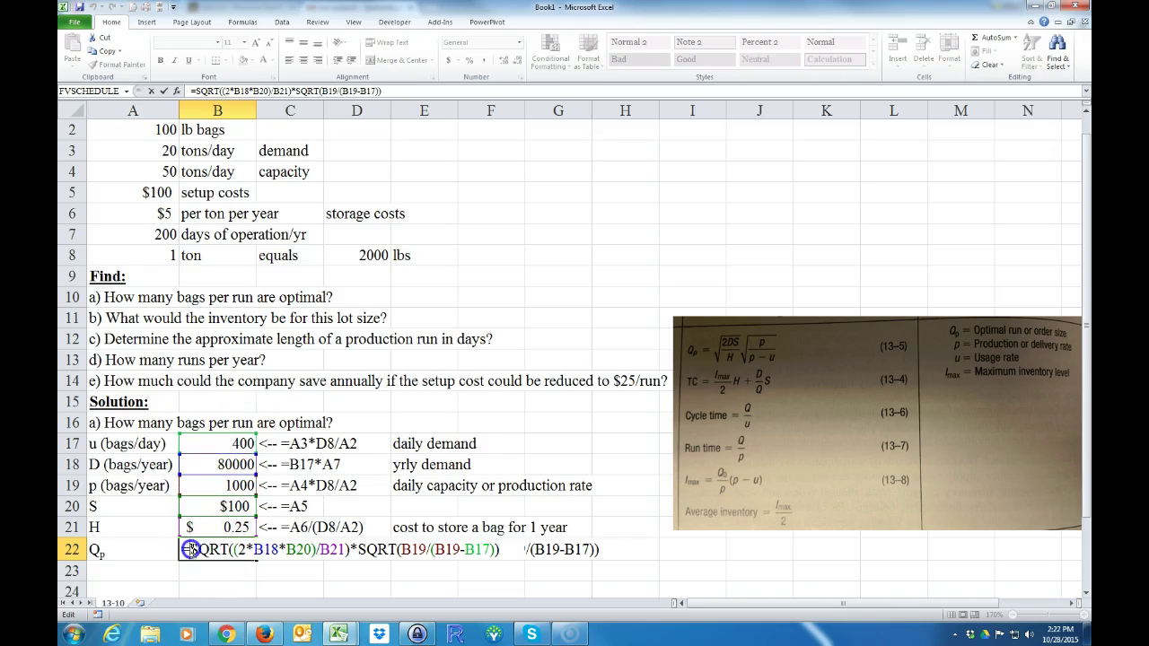
{"action": "type", "text": "r"}
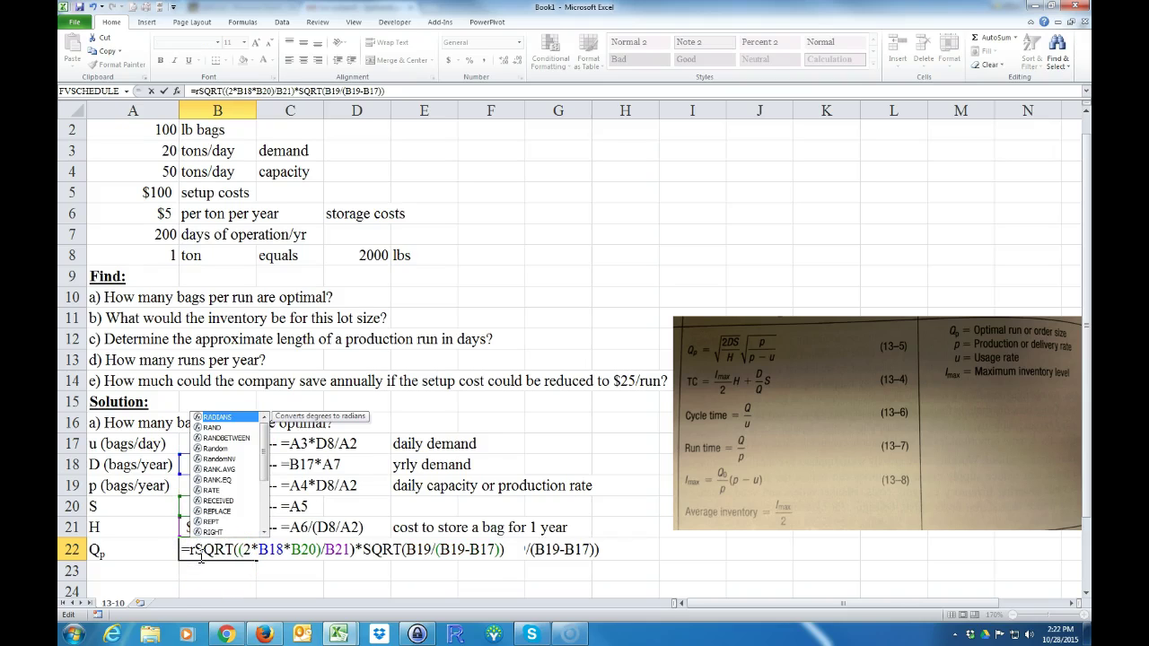
{"action": "type", "text": "ound"}
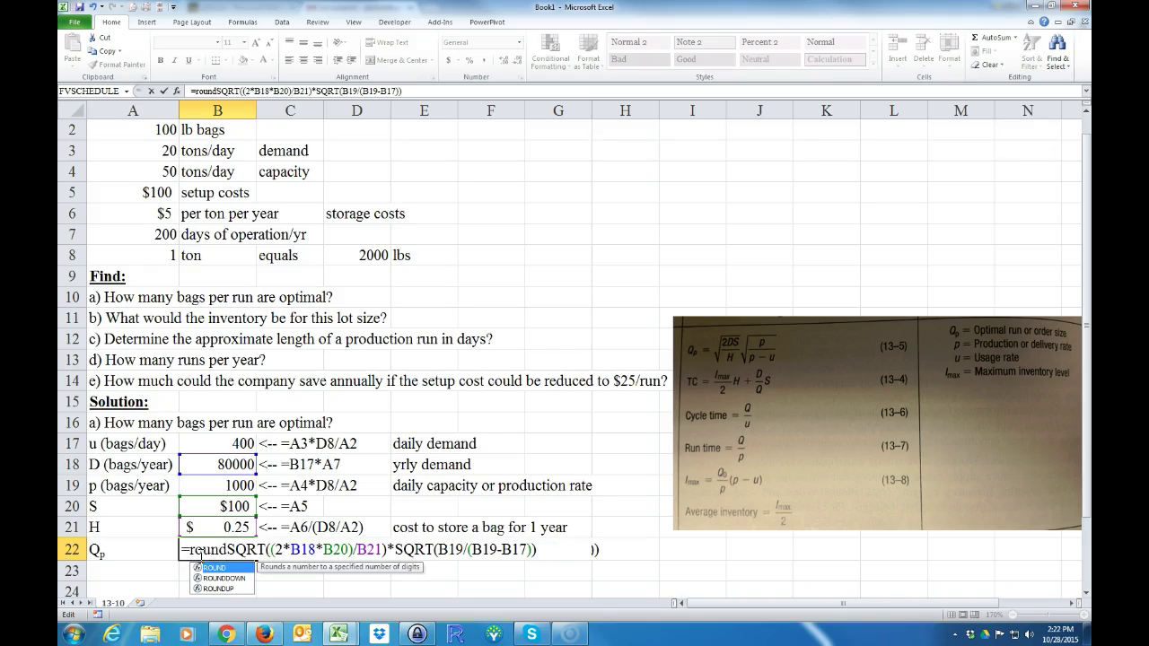
{"action": "type", "text": "up("}
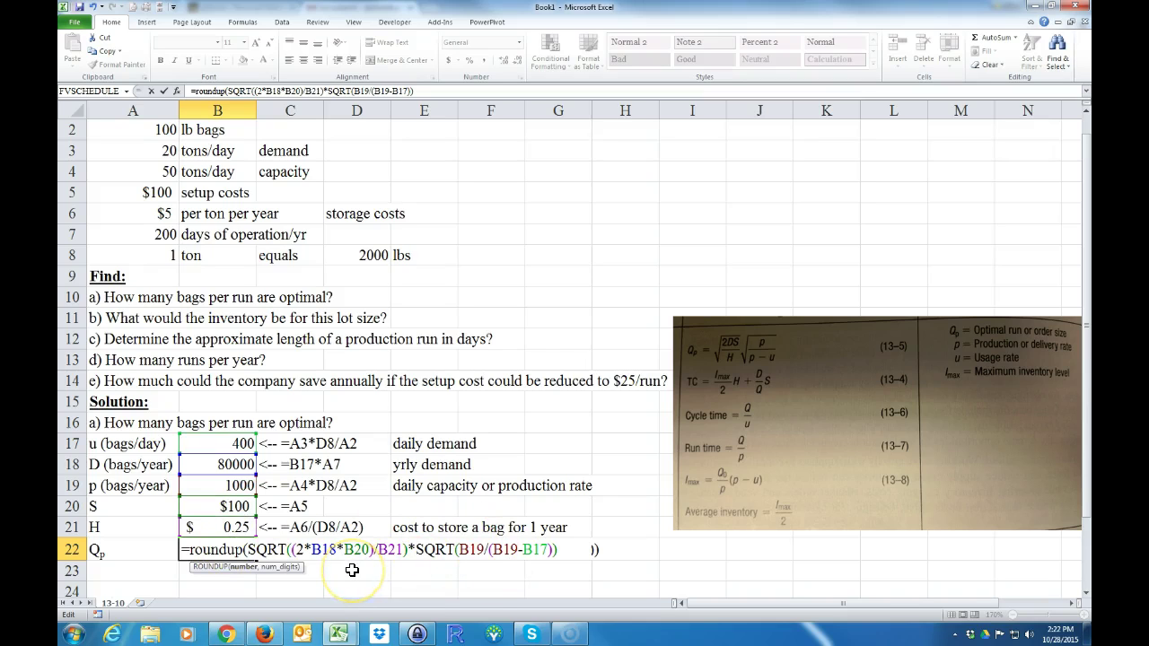
{"action": "key", "text": "Right"}
{"action": "key", "text": "Right"}
{"action": "key", "text": "Right"}
{"action": "key", "text": "Right"}
{"action": "key", "text": "Right"}
{"action": "key", "text": "Right"}
{"action": "key", "text": "Right"}
{"action": "key", "text": "Right"}
{"action": "key", "text": "Right"}
{"action": "key", "text": "Right"}
{"action": "key", "text": "Right"}
{"action": "key", "text": "Right"}
{"action": "key", "text": "Right"}
{"action": "key", "text": "Right"}
{"action": "key", "text": "Right"}
{"action": "key", "text": "Right"}
{"action": "key", "text": "Right"}
{"action": "key", "text": "Right"}
{"action": "key", "text": "Right"}
{"action": "key", "text": "Right"}
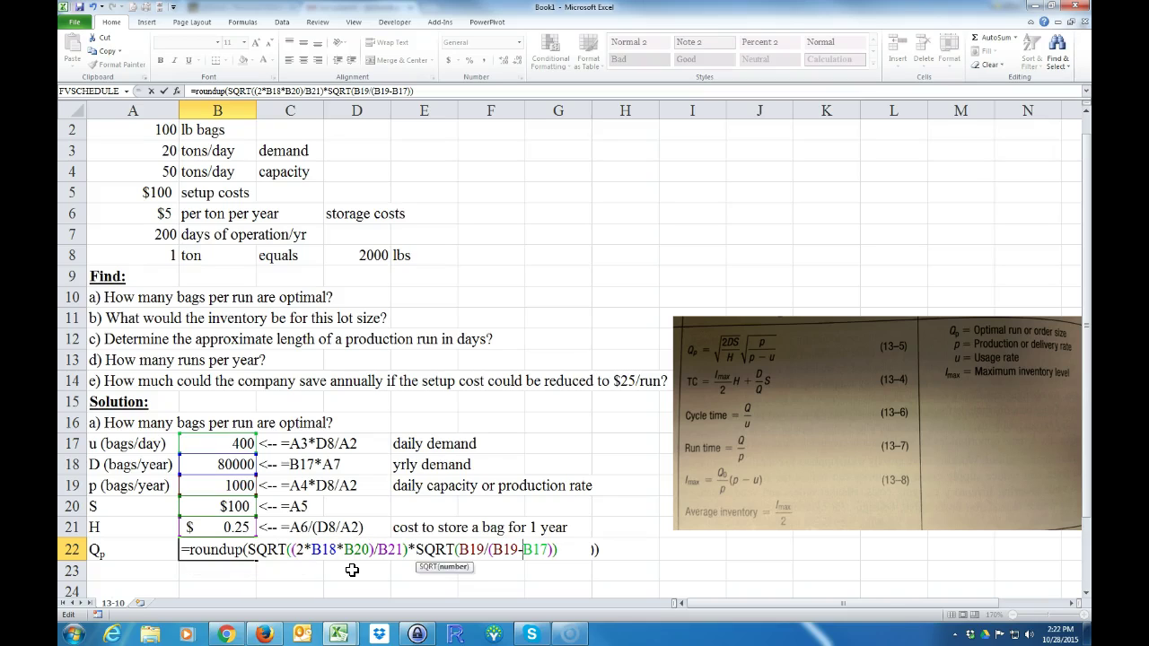
{"action": "type", "text": ","}
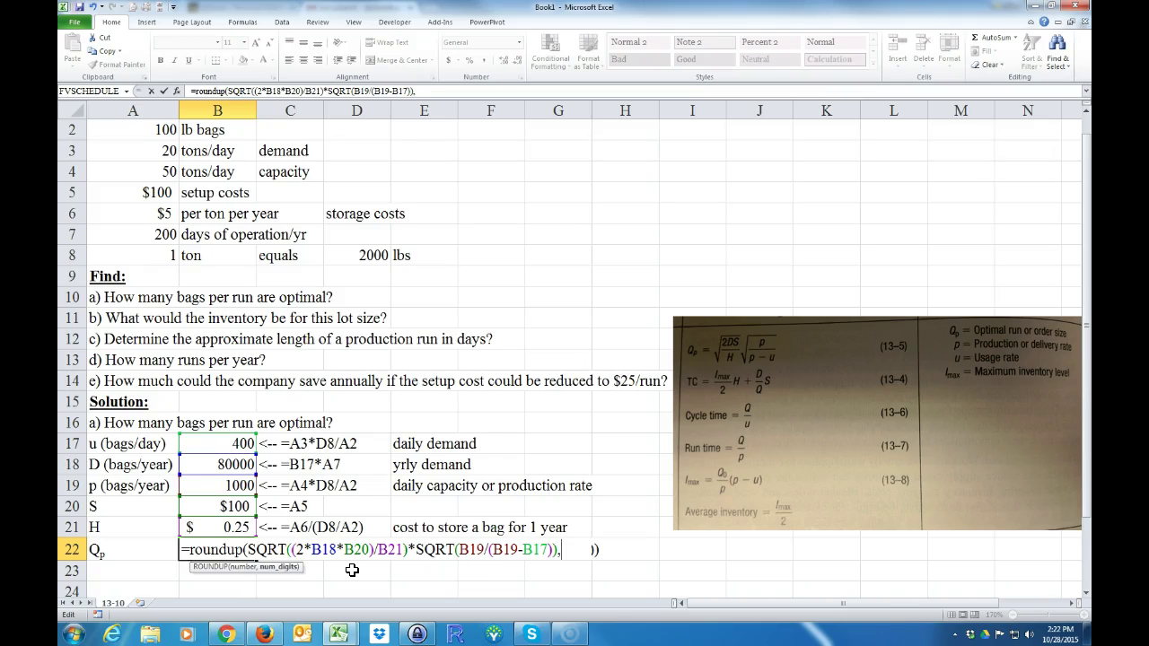
{"action": "type", "text": "0)"}
{"action": "left_click", "coordinate": [256, 549]}
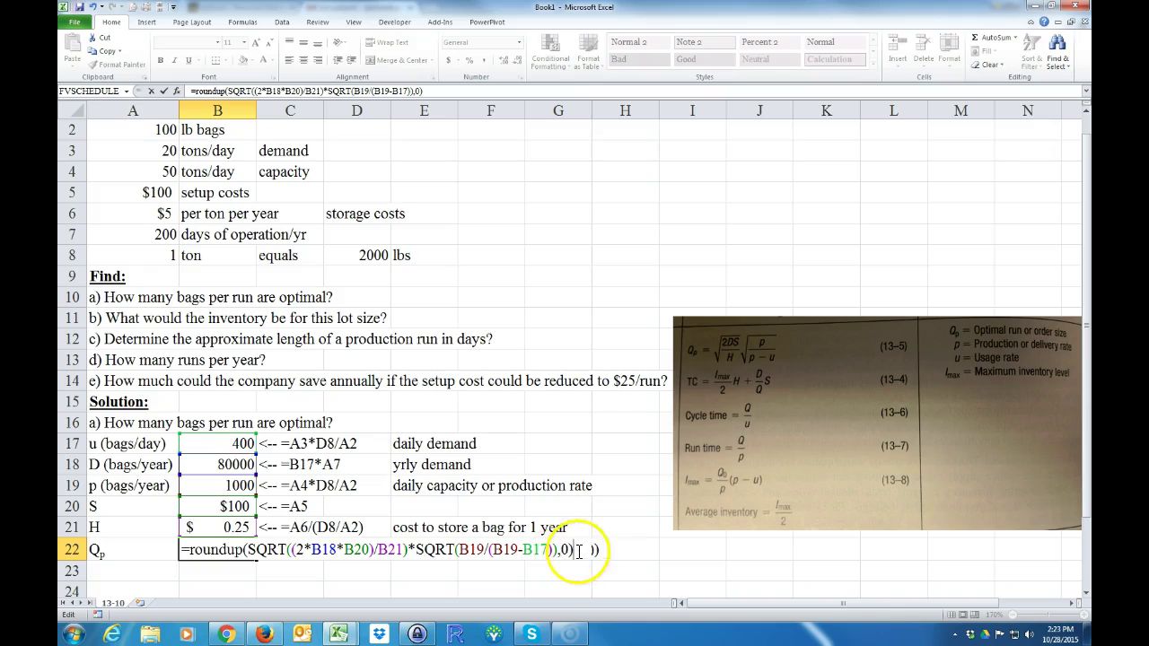
{"action": "key", "text": "Return"}
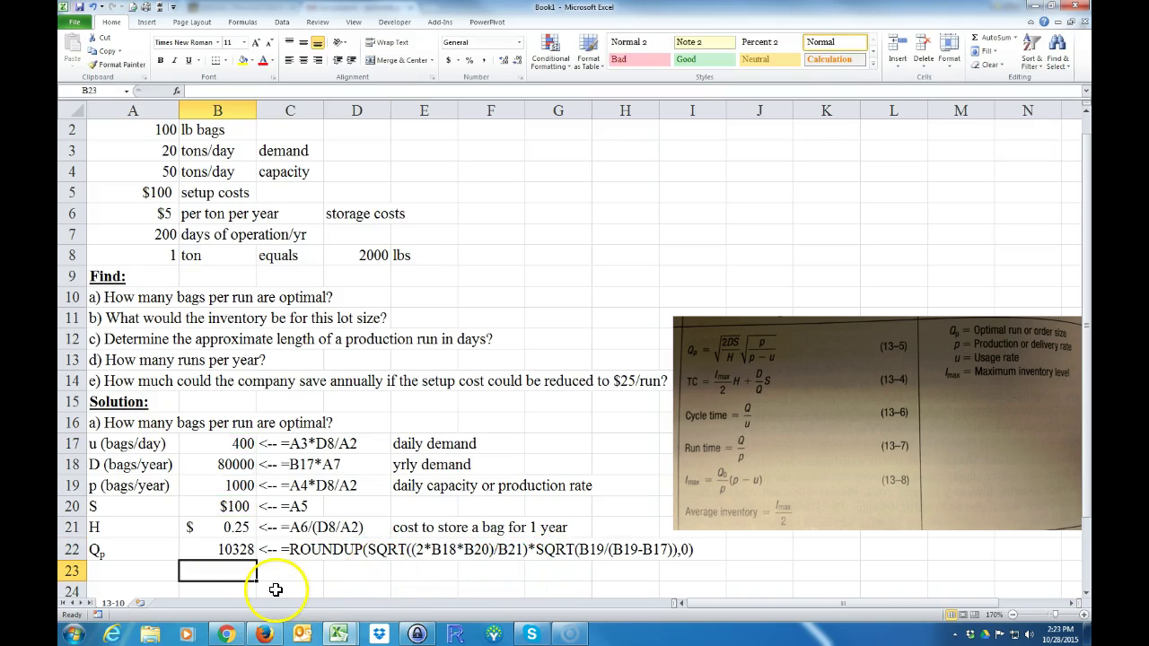
- Highlight the Qp label and its result in A22:B22 with yellow fill
{"action": "left_click_drag", "start_coordinate": [143, 549], "coordinate": [217, 549]}
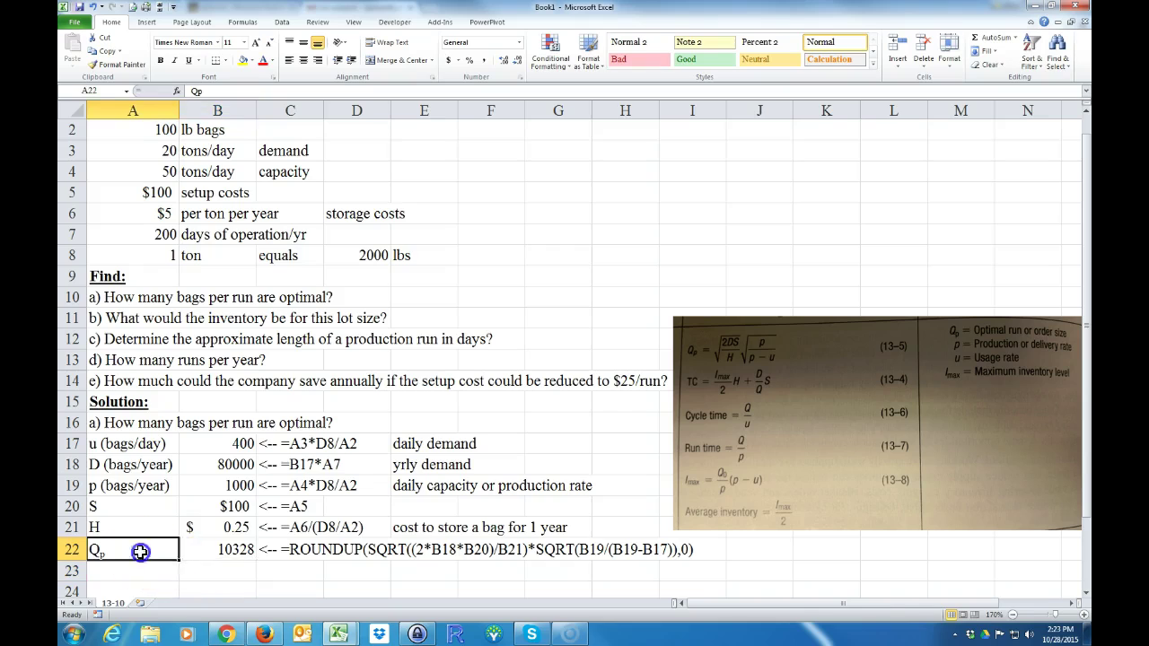
{"action": "left_click", "coordinate": [242, 59]}
{"action": "left_click", "coordinate": [262, 578]}
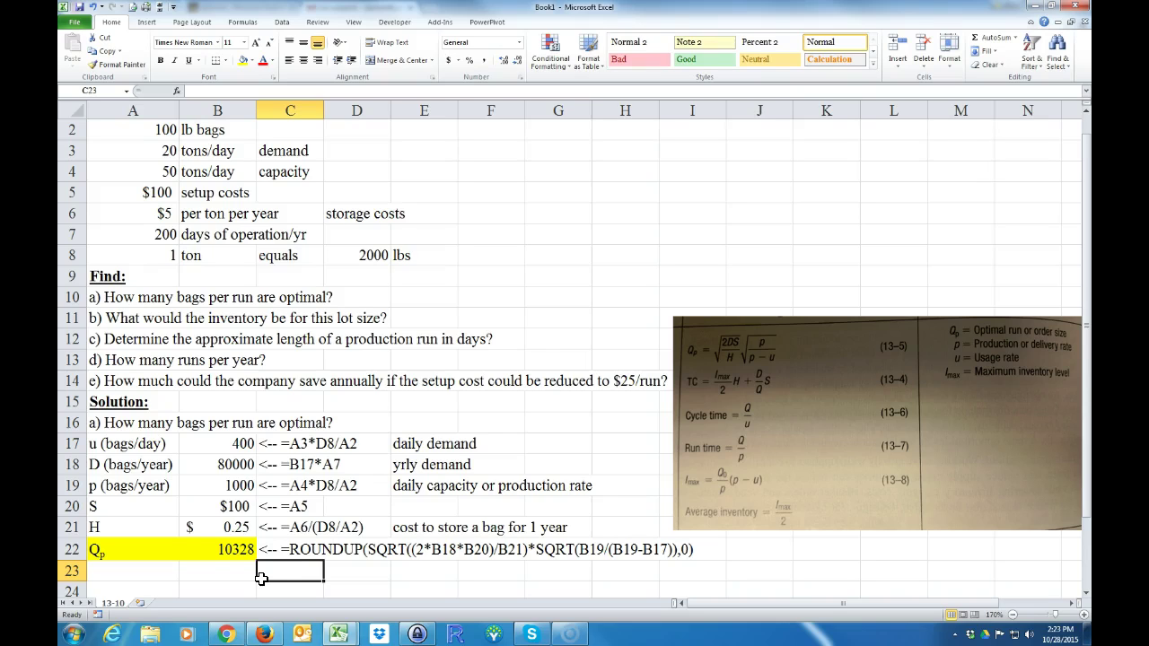
- Copy the part b inventory question from A11 into A23 below the Qp result
{"action": "left_click", "coordinate": [131, 316]}
{"action": "right_click", "coordinate": [131, 316]}
{"action": "left_click", "coordinate": [156, 345]}
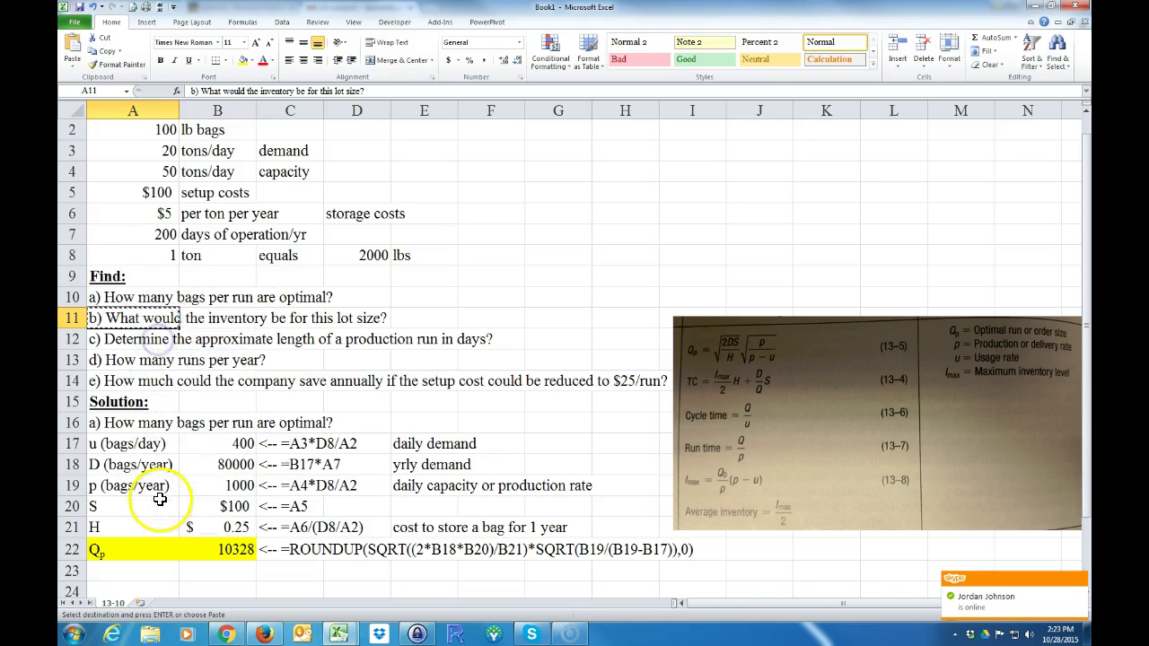
{"action": "left_click", "coordinate": [136, 573]}
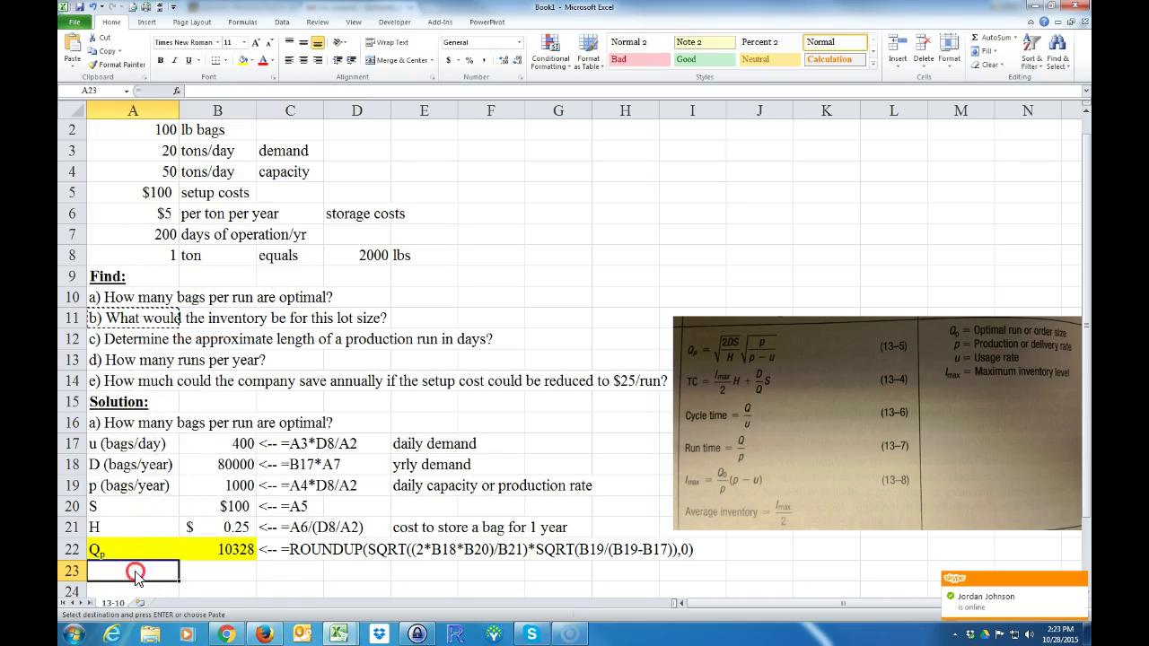
{"action": "right_click", "coordinate": [136, 572]}
{"action": "left_click", "coordinate": [149, 429]}
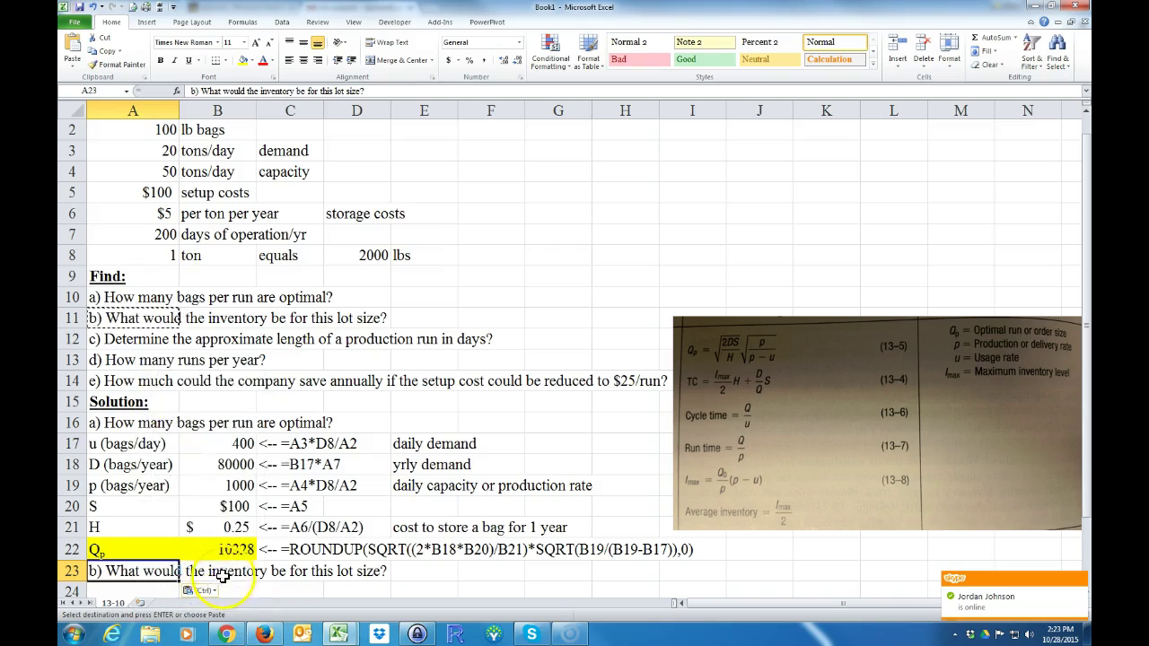
{"action": "left_click", "coordinate": [222, 574]}
{"action": "left_click", "coordinate": [418, 570]}
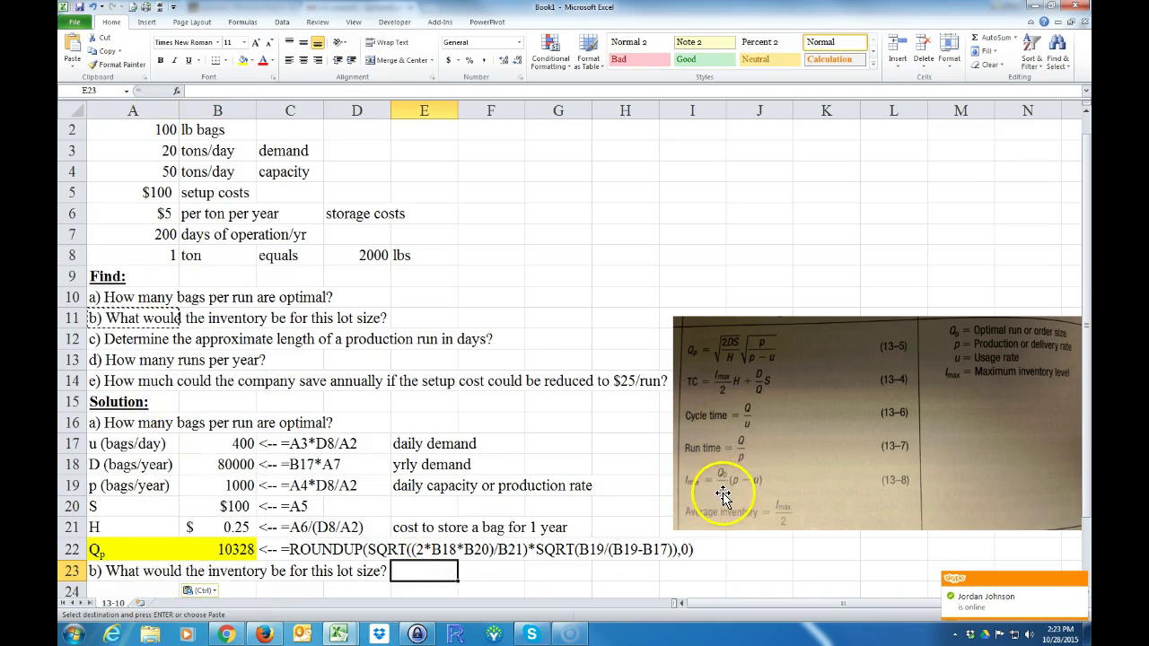
{"action": "left_click", "coordinate": [381, 570]}
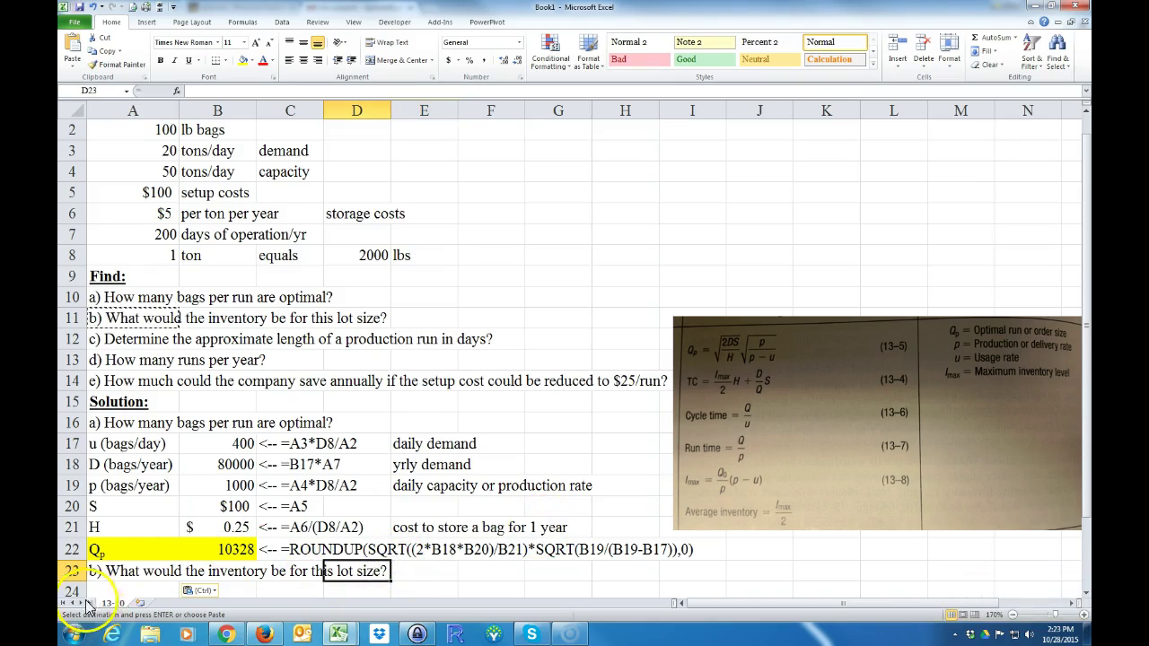
{"action": "left_click", "coordinate": [201, 590]}
{"action": "left_click", "coordinate": [659, 584]}
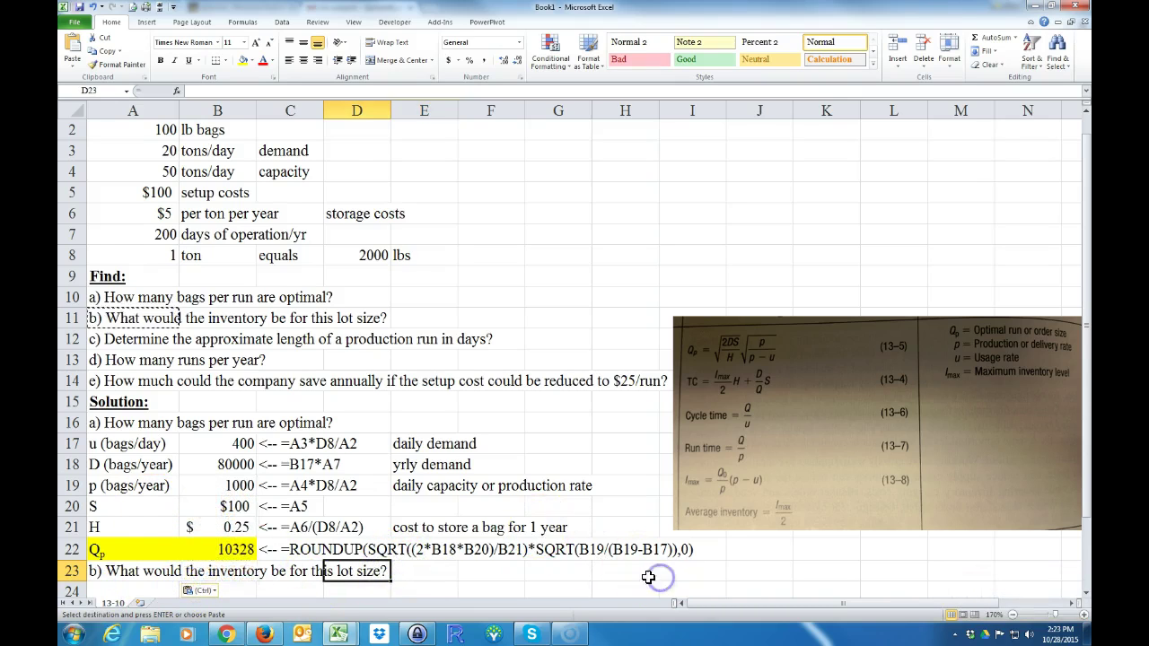
- Label A24 as Imax, with "max" formatted as a subscript
{"action": "scroll", "coordinate": [574, 566], "scroll_direction": "down", "scroll_amount": 1}
{"action": "left_click", "coordinate": [127, 532]}
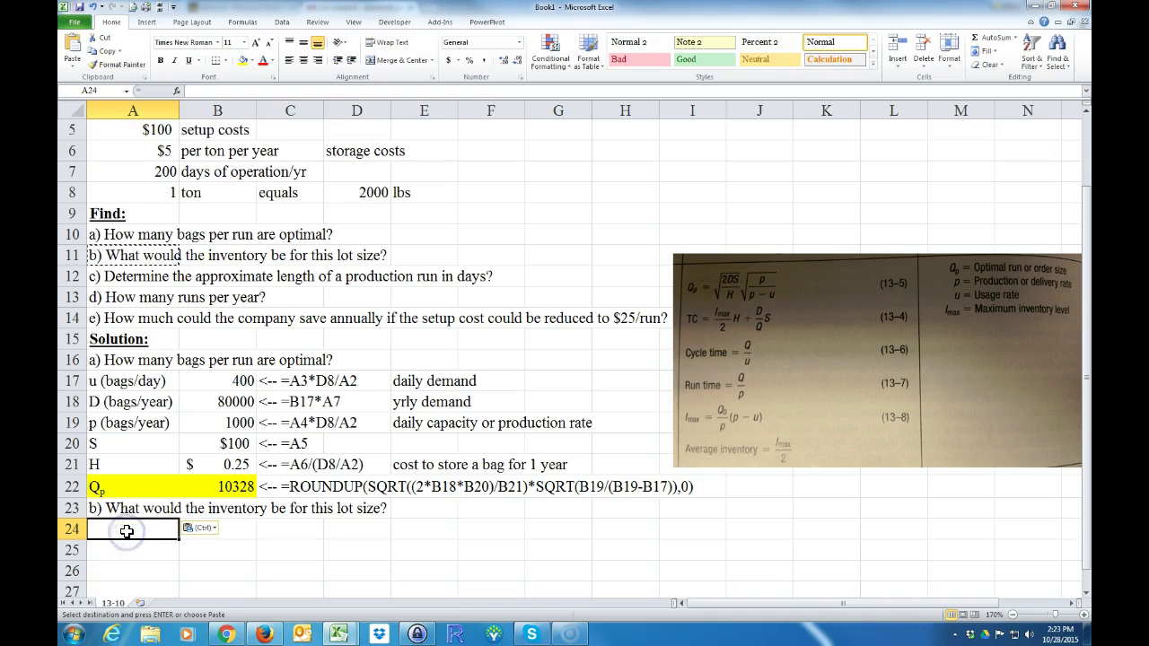
{"action": "type", "text": "I"}
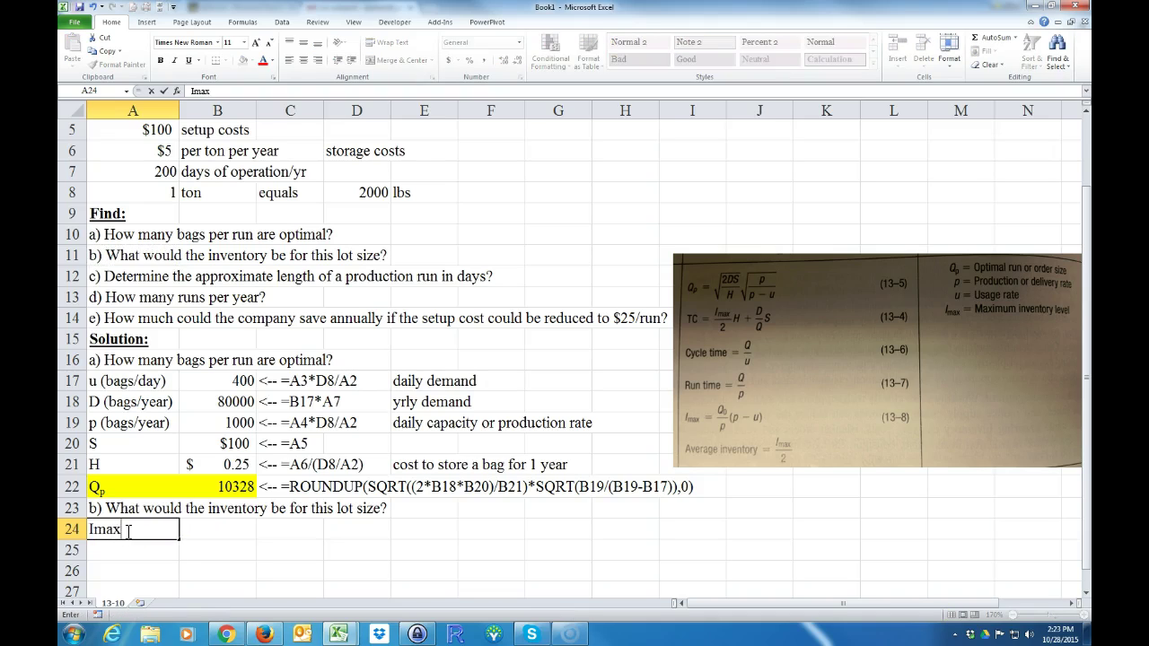
{"action": "type", "text": "max"}
{"action": "left_click", "coordinate": [144, 529]}
{"action": "key", "text": "ctrl+1"}
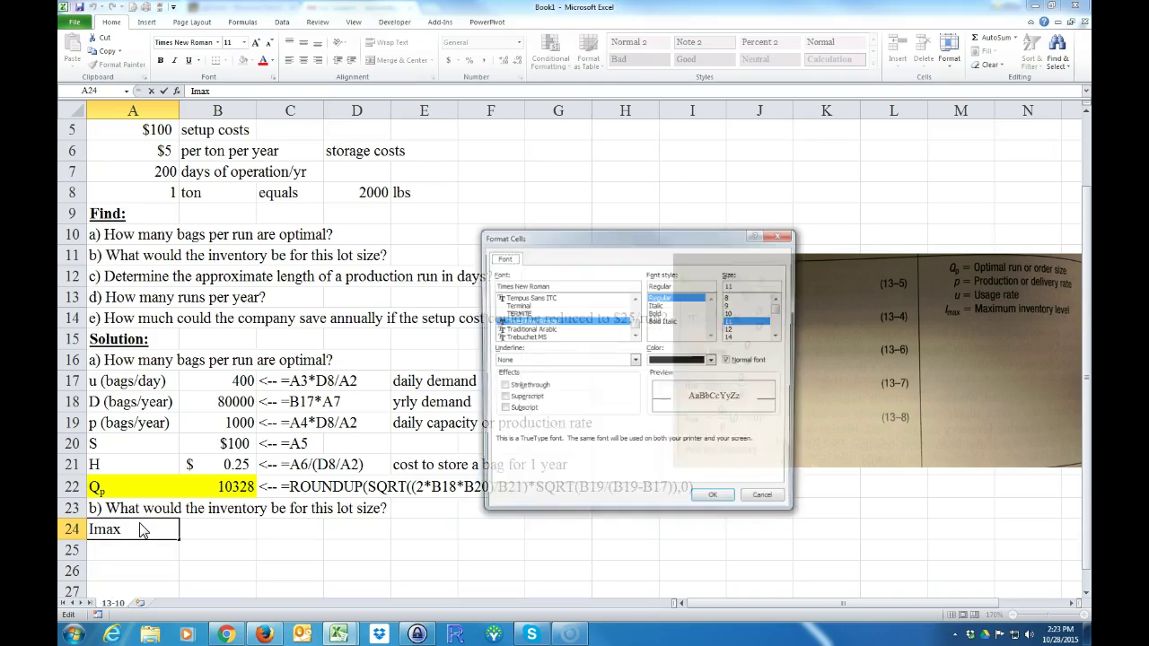
{"action": "key", "text": "Return"}
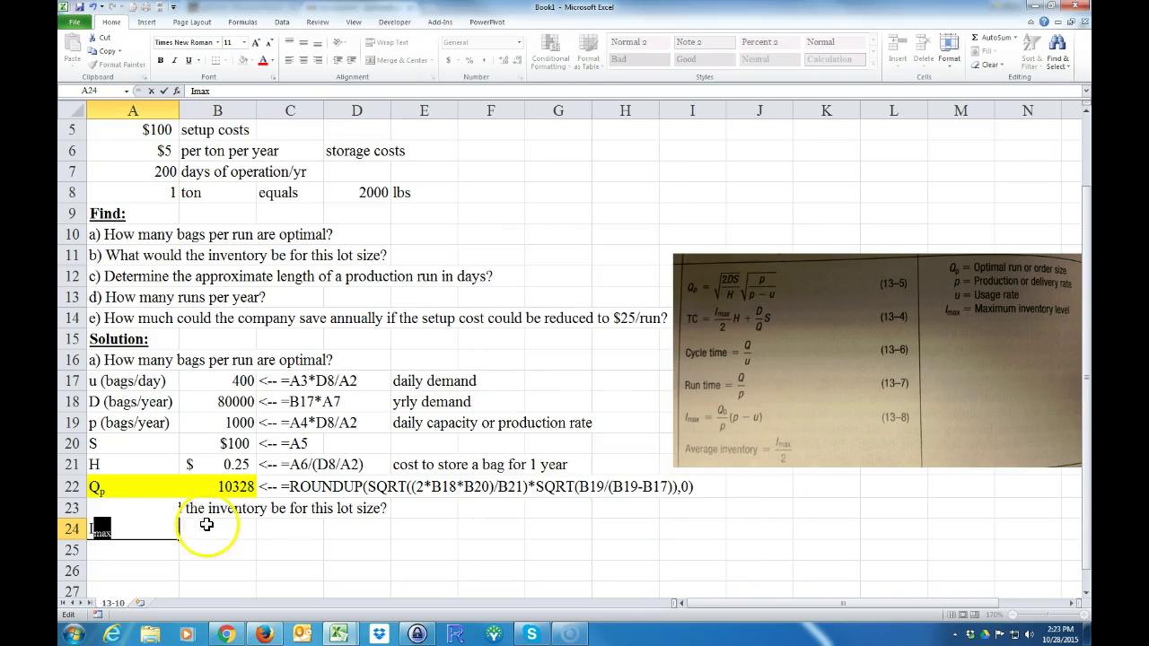
- Calculate the maximum inventory in B24 with the formula =(B22/B19)*(B19-B17)
{"action": "left_click", "coordinate": [215, 528]}
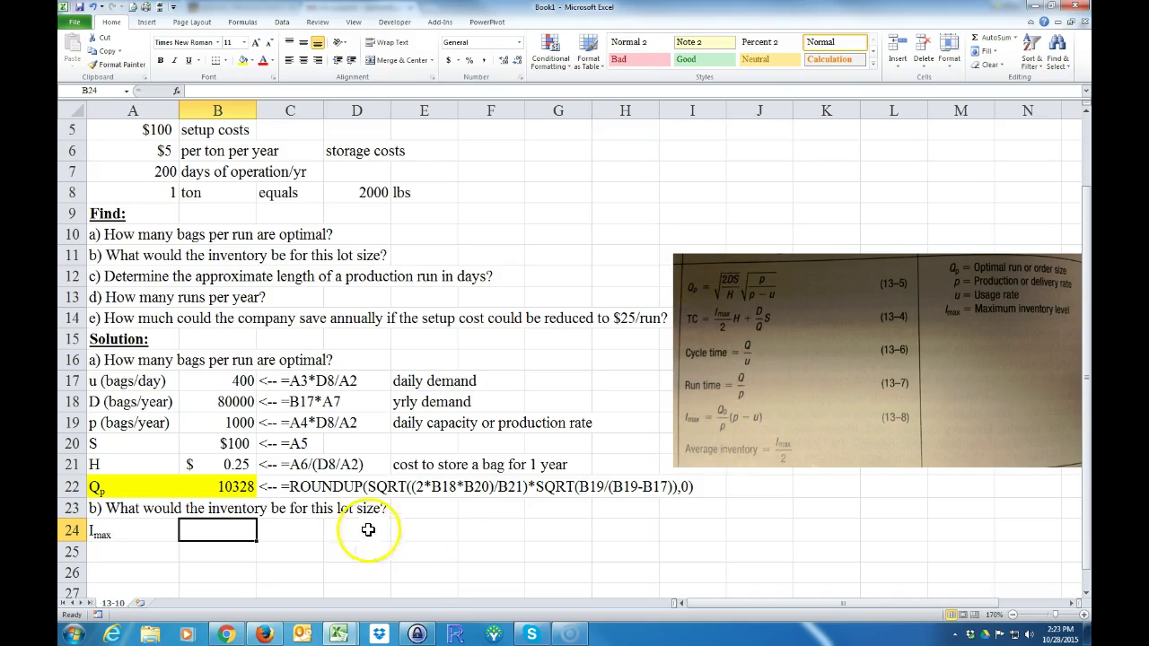
{"action": "type", "text": "="}
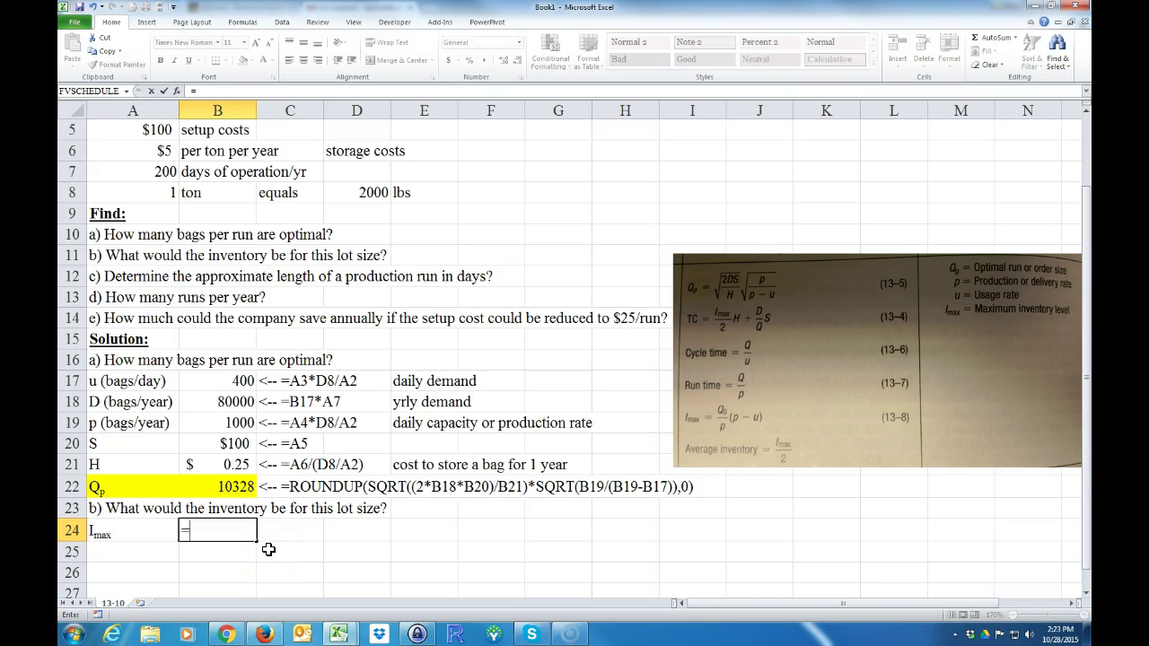
{"action": "type", "text": "("}
{"action": "left_click", "coordinate": [231, 487]}
{"action": "type", "text": "/"}
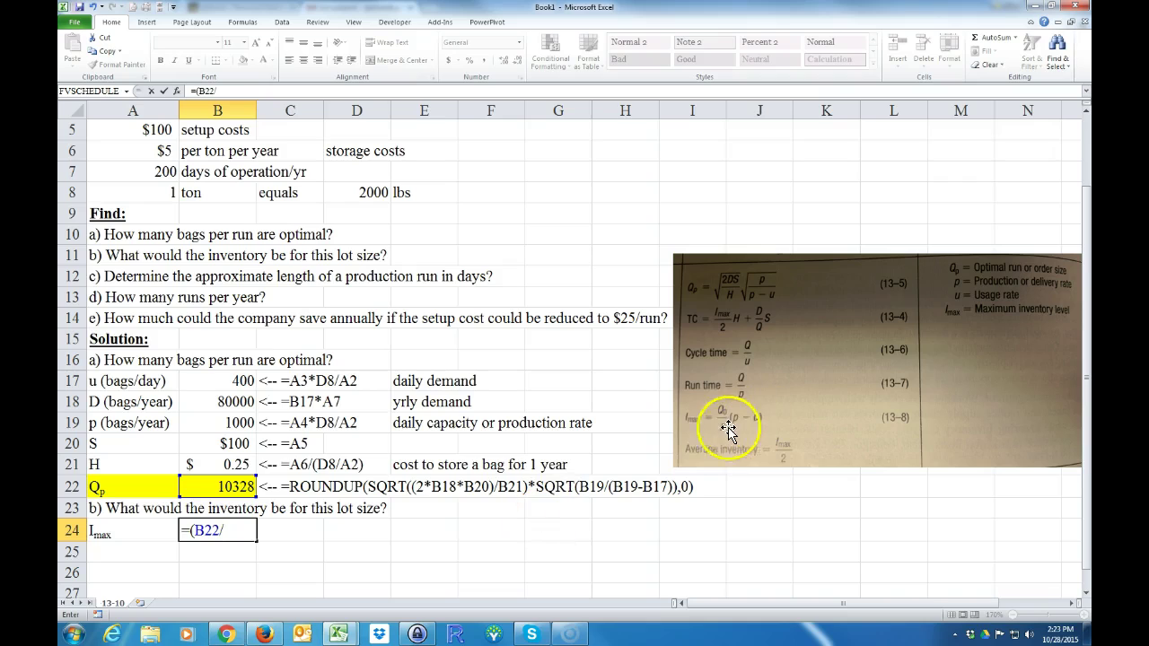
{"action": "left_click", "coordinate": [238, 422]}
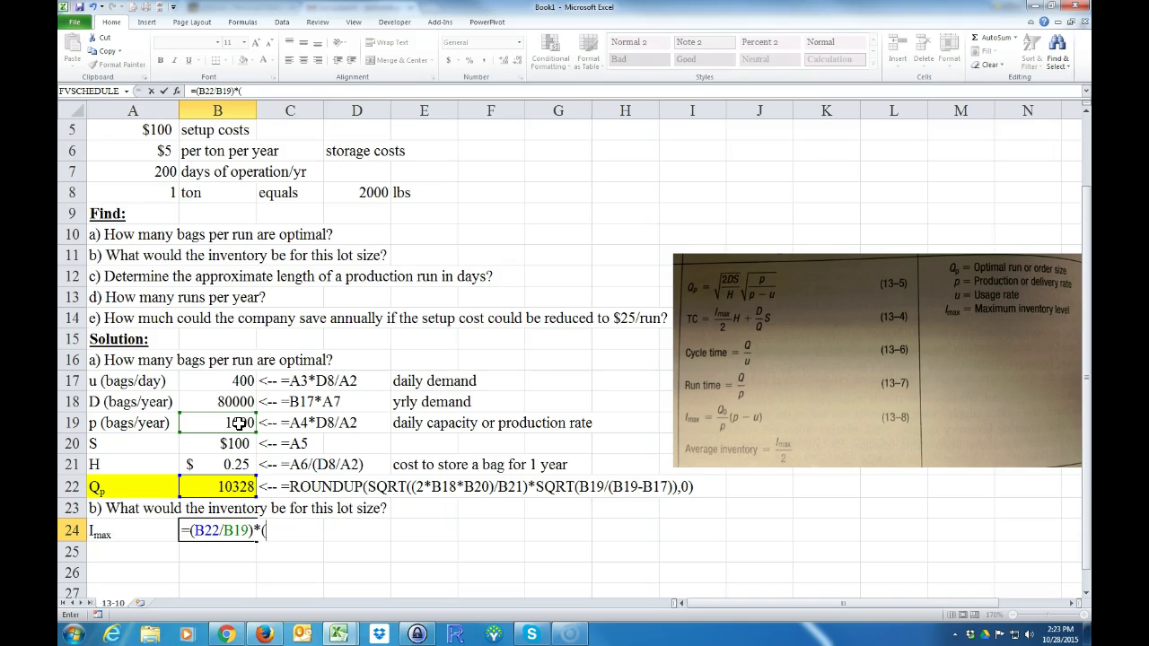
{"action": "type", "text": ")*("}
{"action": "left_click", "coordinate": [220, 424]}
{"action": "type", "text": "-"}
{"action": "left_click", "coordinate": [222, 381]}
{"action": "type", "text": ")"}
{"action": "key", "text": "Return"}
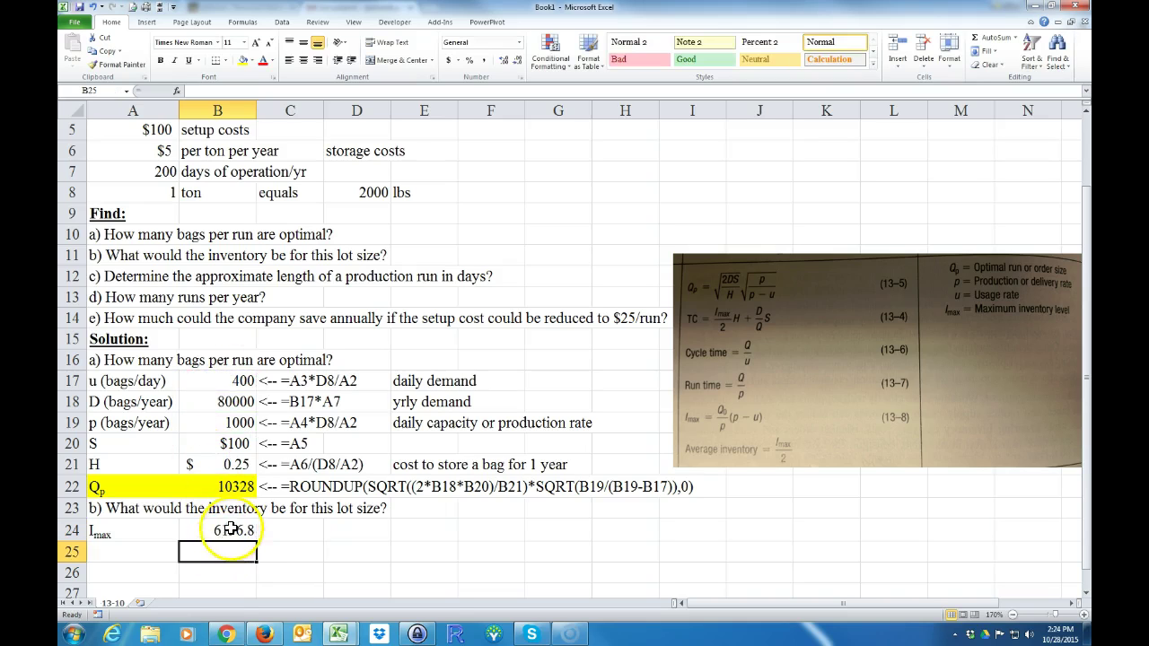
- Copy the formula-text display from C22 to C24 and note the unit "bags" in F24
{"action": "left_click", "coordinate": [299, 529]}
{"action": "left_click", "coordinate": [292, 489]}
{"action": "right_click", "coordinate": [289, 489]}
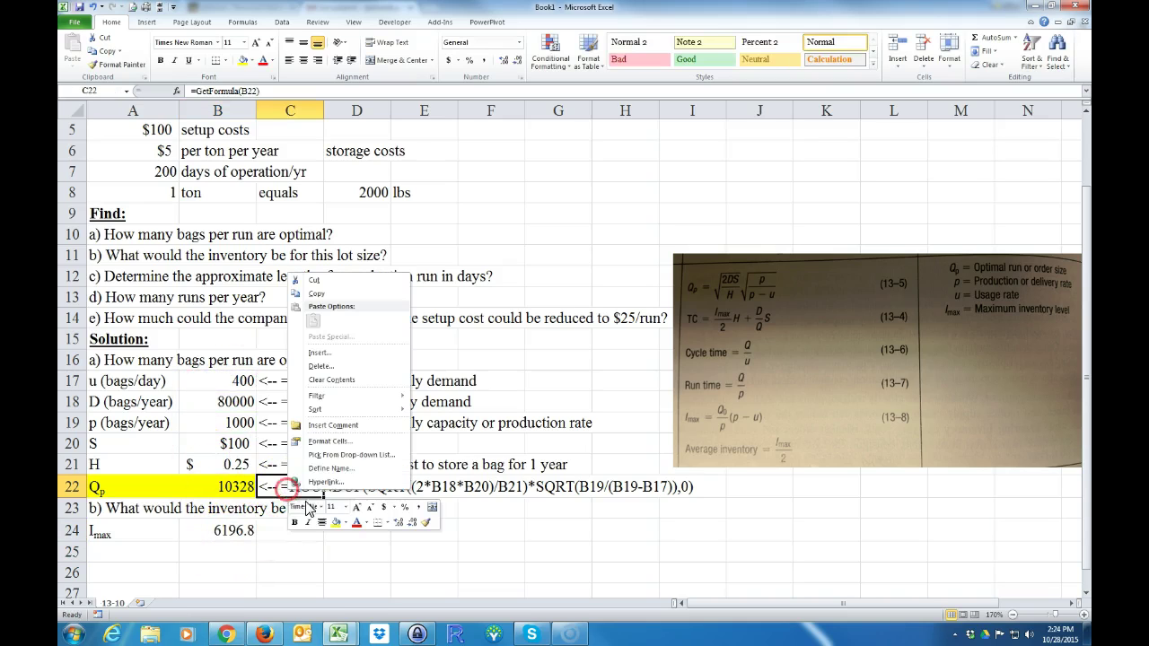
{"action": "left_click", "coordinate": [316, 296]}
{"action": "left_click", "coordinate": [287, 530]}
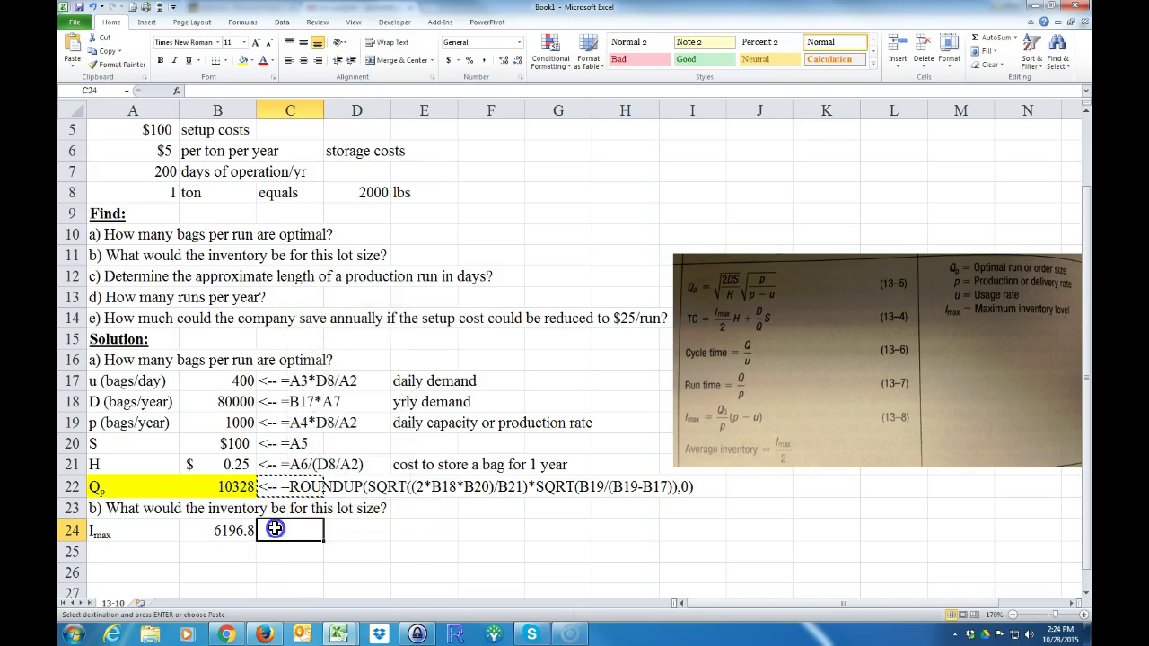
{"action": "right_click", "coordinate": [280, 530]}
{"action": "left_click", "coordinate": [305, 359]}
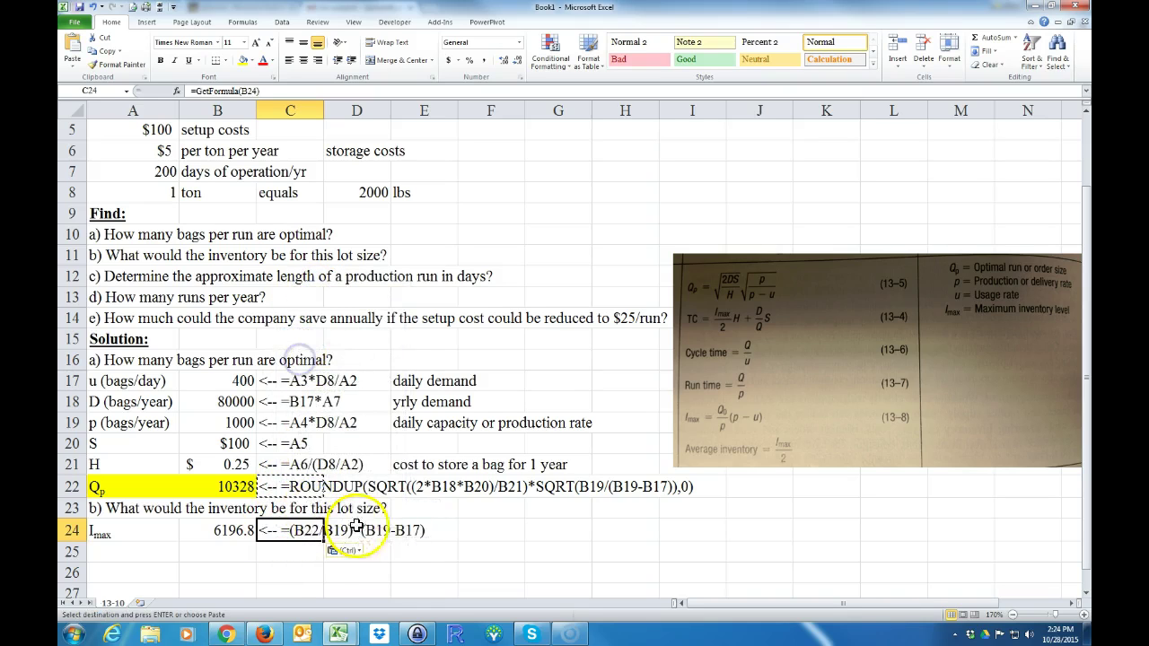
{"action": "left_click", "coordinate": [484, 529]}
{"action": "type", "text": "bags"}
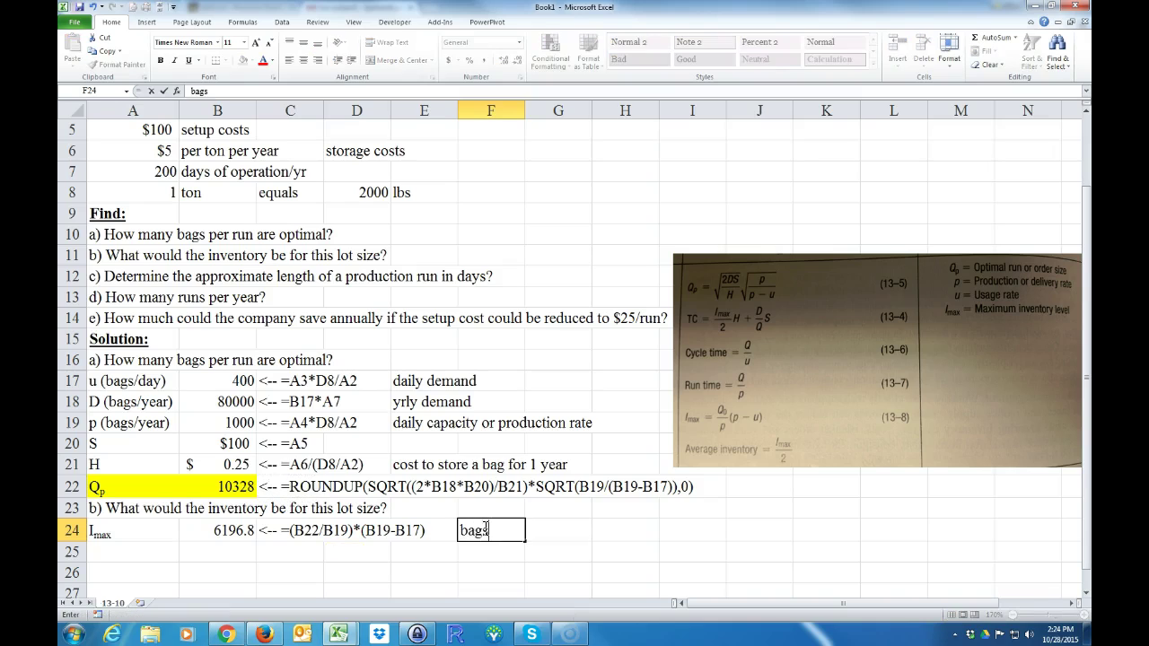
{"action": "key", "text": "Return"}
- Fill the Imax label down to A25 and change its subscript to "avg"
{"action": "left_click", "coordinate": [132, 555]}
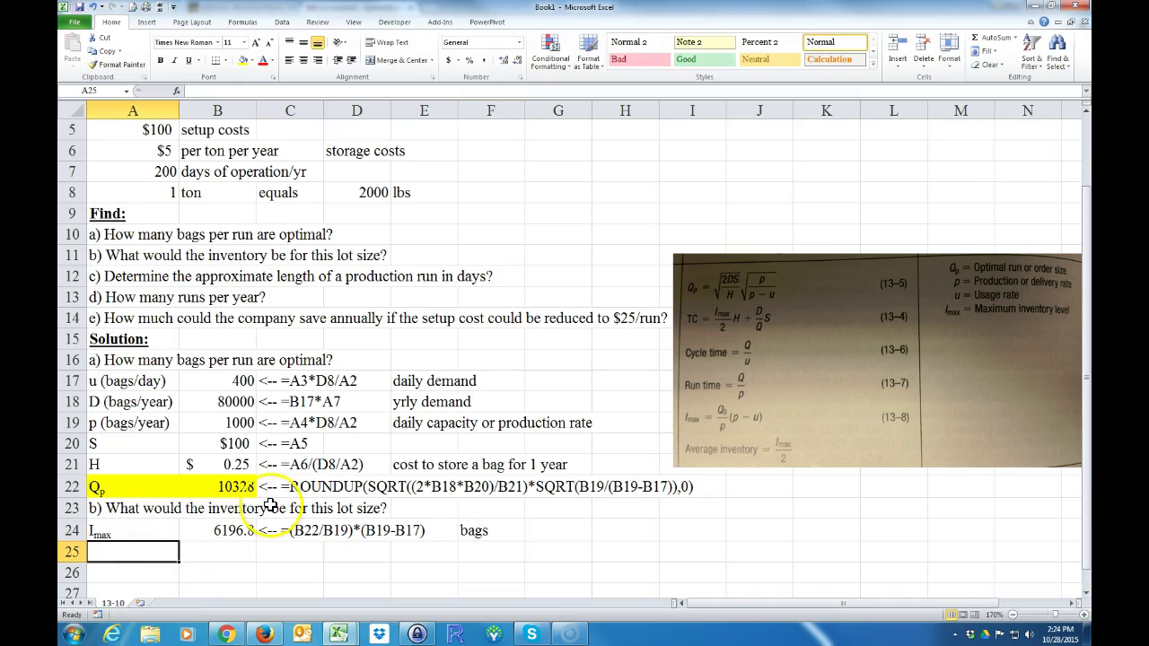
{"action": "left_click", "coordinate": [135, 530]}
{"action": "left_click_drag", "start_coordinate": [176, 543], "coordinate": [174, 556]}
{"action": "double_click", "coordinate": [102, 553]}
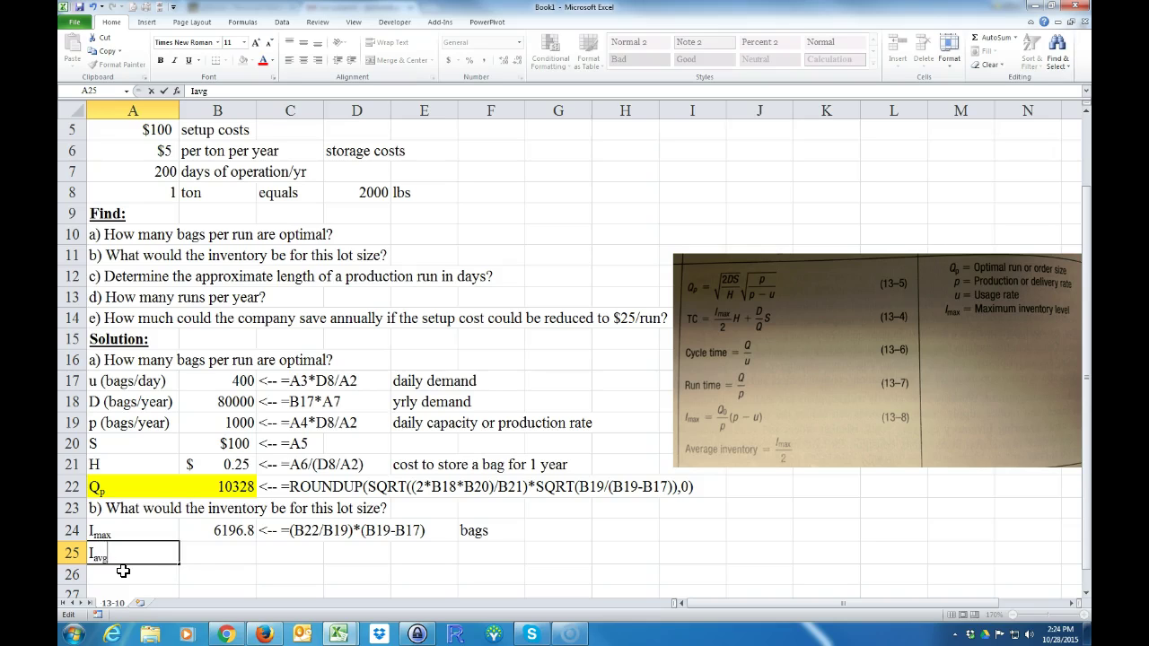
- Calculate the average inventory in B25 with the formula =B24/2
{"action": "left_click", "coordinate": [229, 552]}
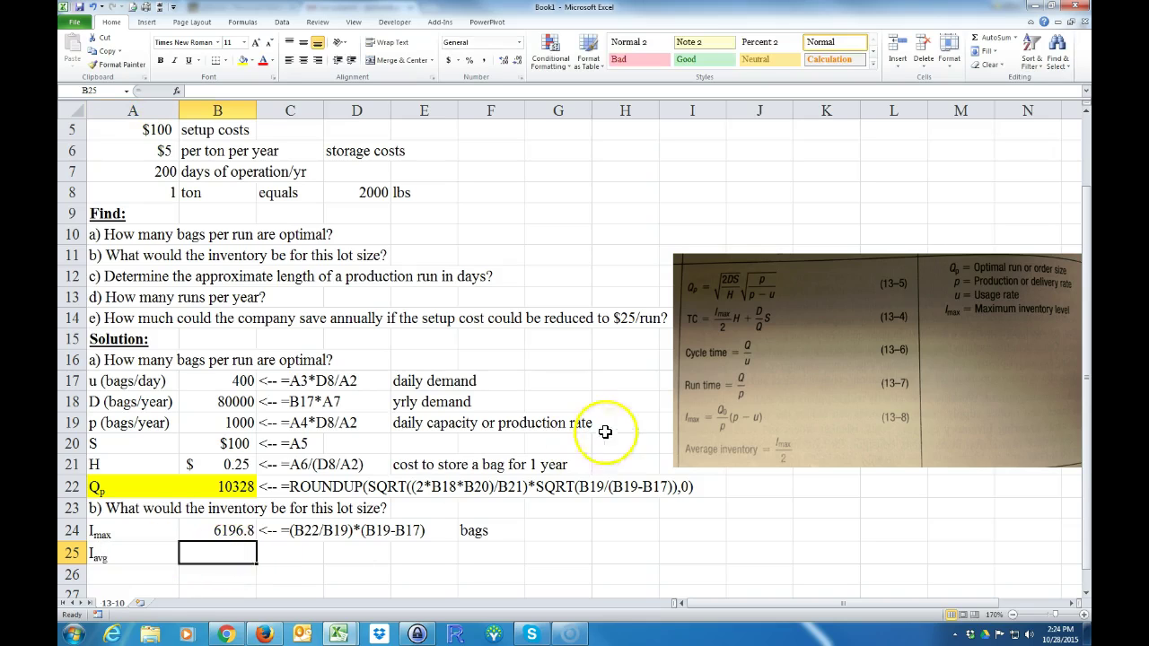
{"action": "type", "text": "="}
{"action": "left_click", "coordinate": [220, 530]}
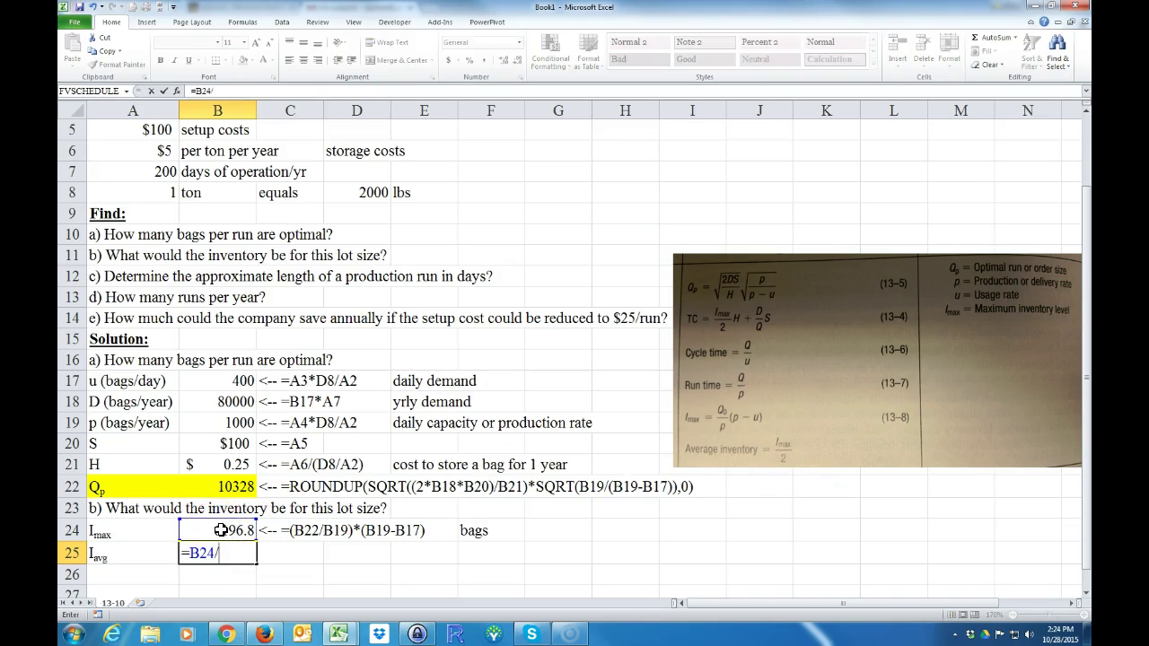
{"action": "key", "text": "Return"}
- Fill the formula-text display from C24 down to C25 and note the unit "bags" in E25
{"action": "left_click", "coordinate": [301, 557]}
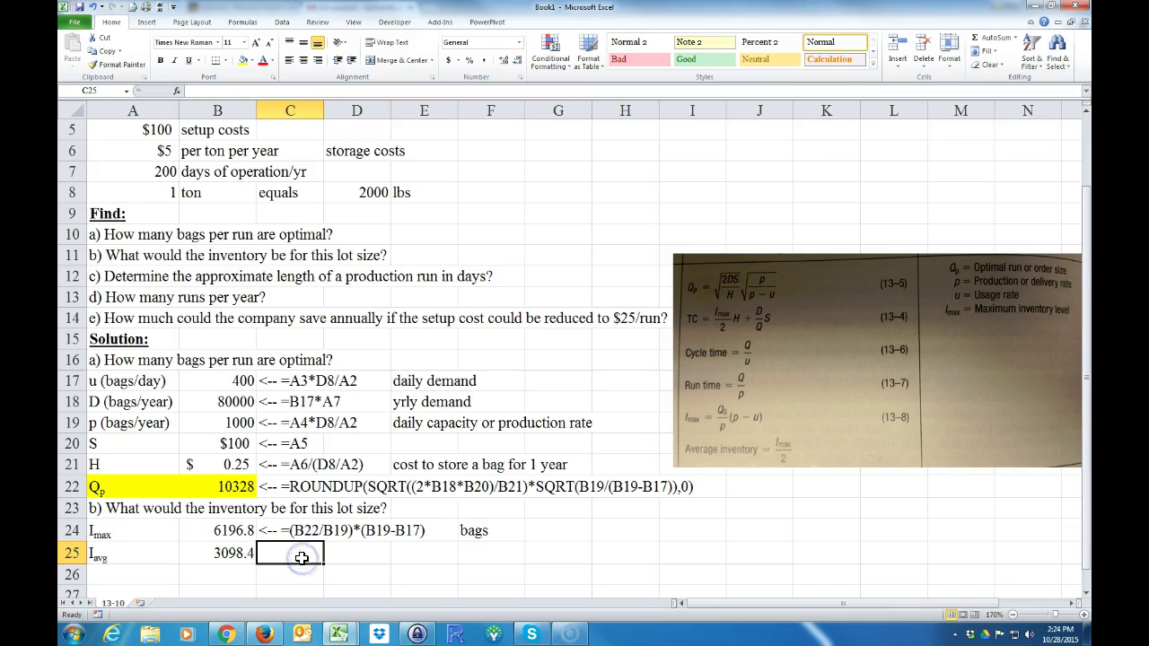
{"action": "left_click", "coordinate": [309, 535]}
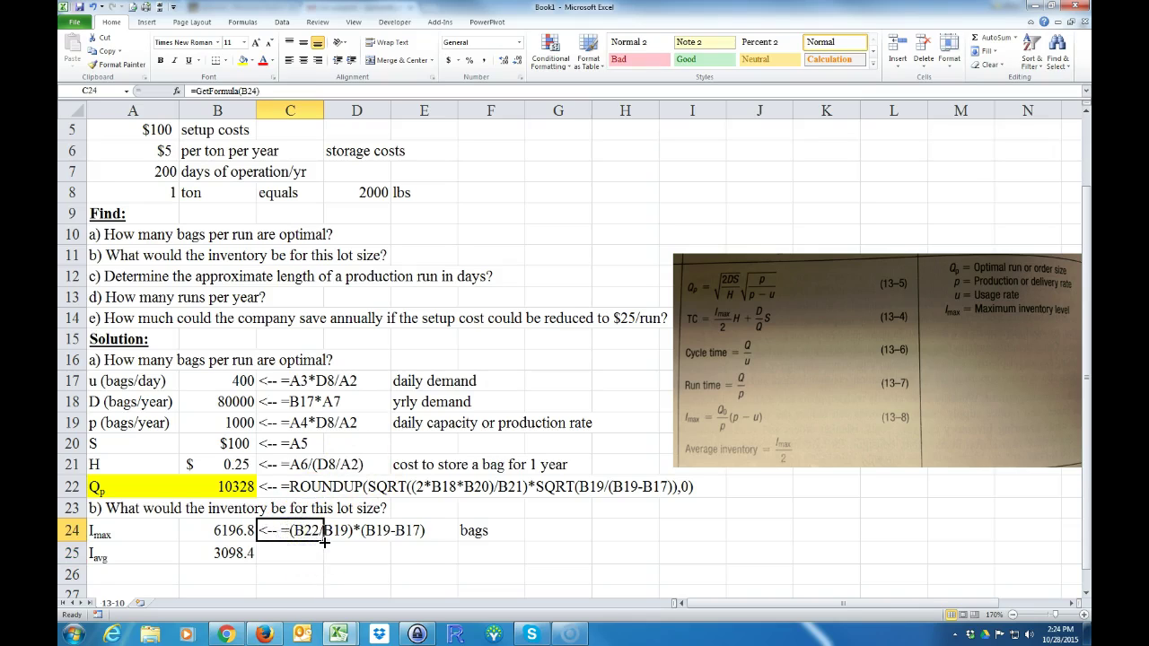
{"action": "left_click_drag", "start_coordinate": [324, 542], "coordinate": [326, 548]}
{"action": "left_click", "coordinate": [369, 548]}
{"action": "left_click", "coordinate": [418, 545]}
{"action": "type", "text": "bags"}
{"action": "key", "text": "Return"}
- Highlight the average inventory label and its result in A25:B25 with yellow fill
{"action": "left_click", "coordinate": [126, 552]}
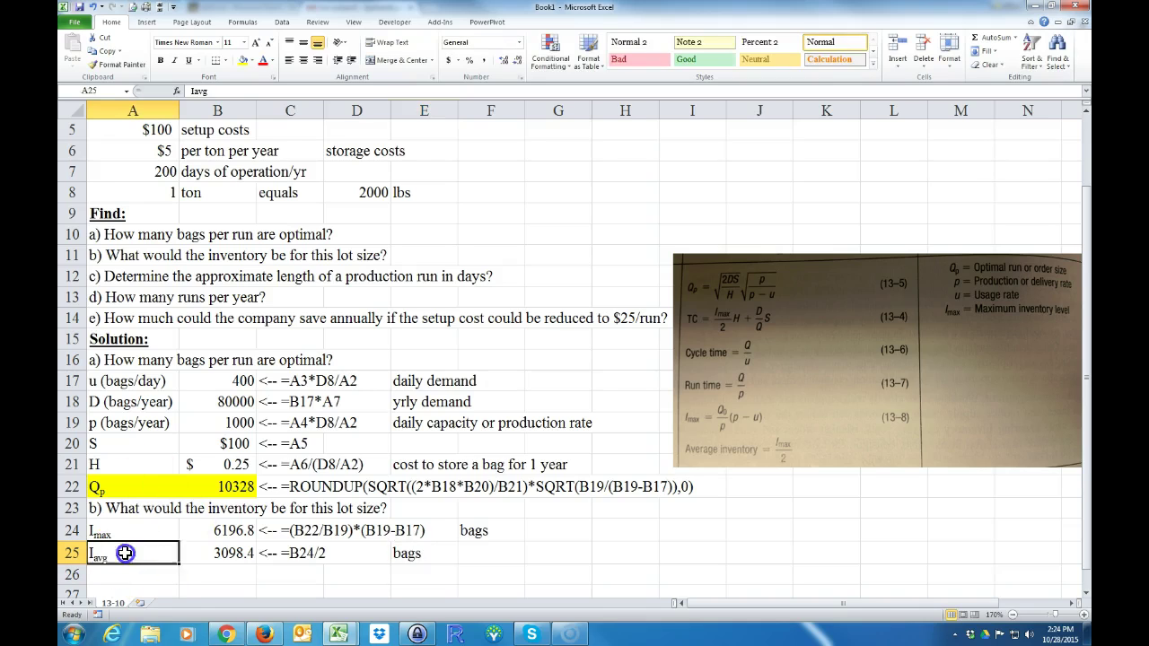
{"action": "left_click_drag", "start_coordinate": [125, 553], "coordinate": [216, 551]}
{"action": "left_click", "coordinate": [243, 60]}
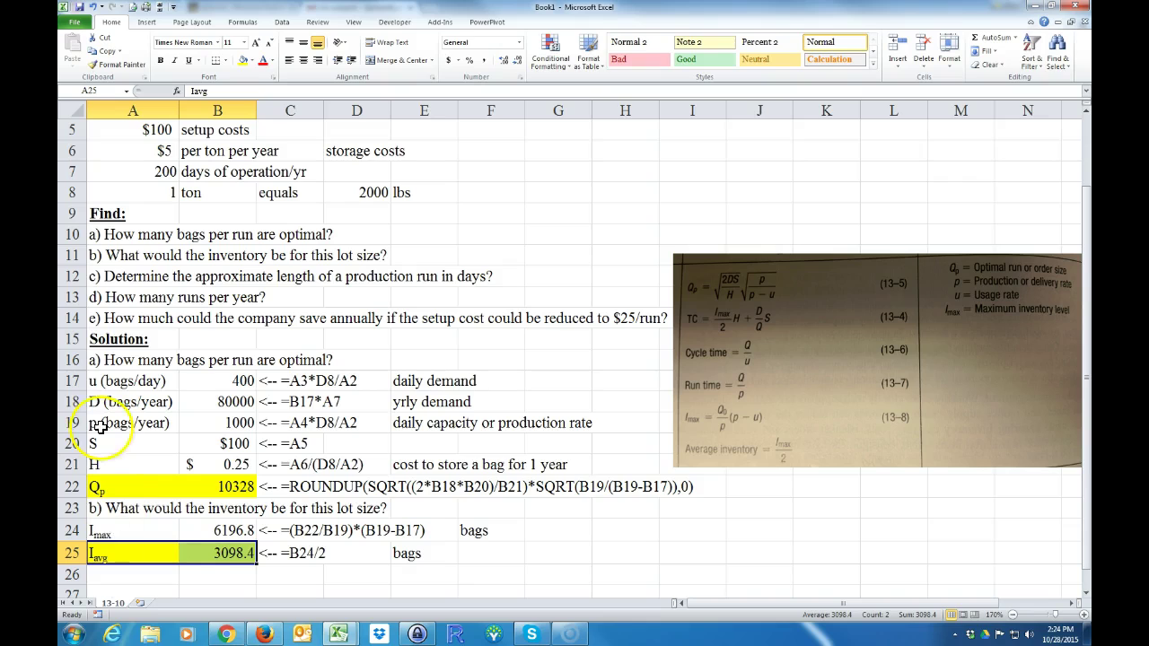
- Copy the part c production run length question from A12 into A26
{"action": "left_click", "coordinate": [131, 277]}
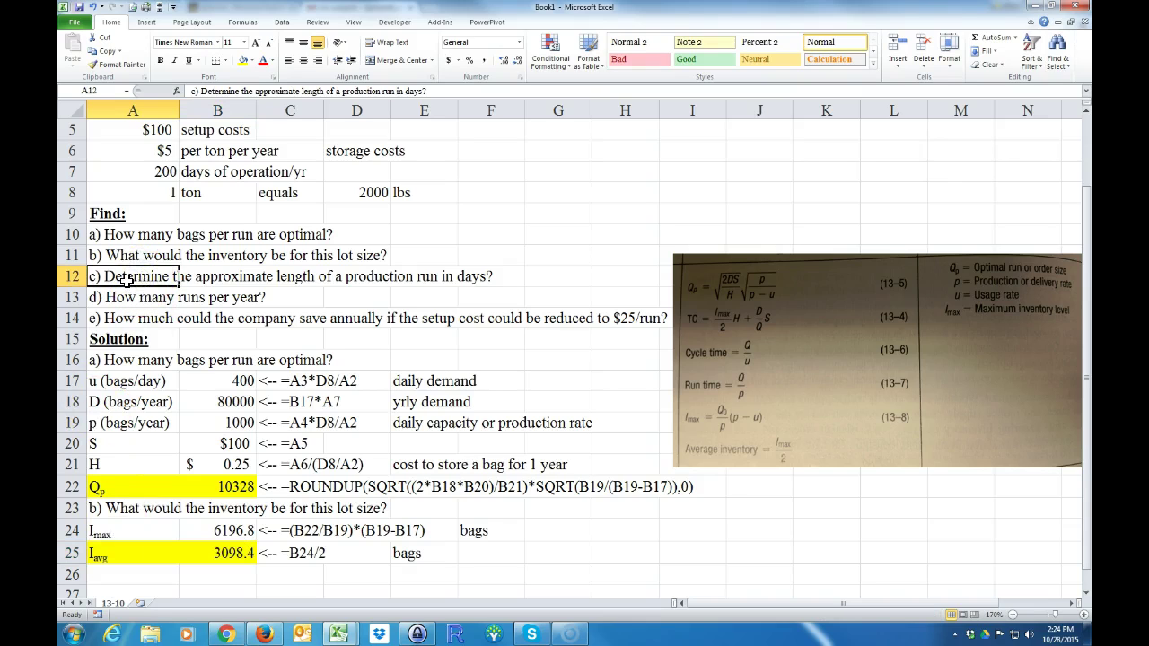
{"action": "right_click", "coordinate": [125, 278]}
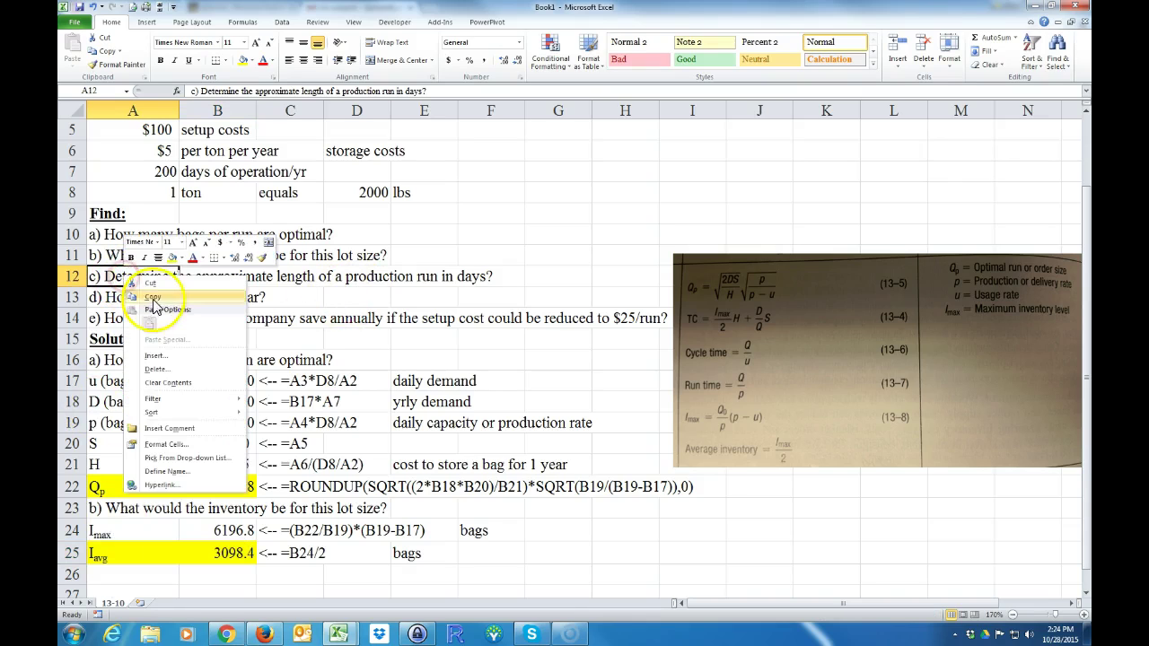
{"action": "left_click", "coordinate": [152, 297]}
{"action": "left_click", "coordinate": [110, 578]}
{"action": "right_click", "coordinate": [113, 579]}
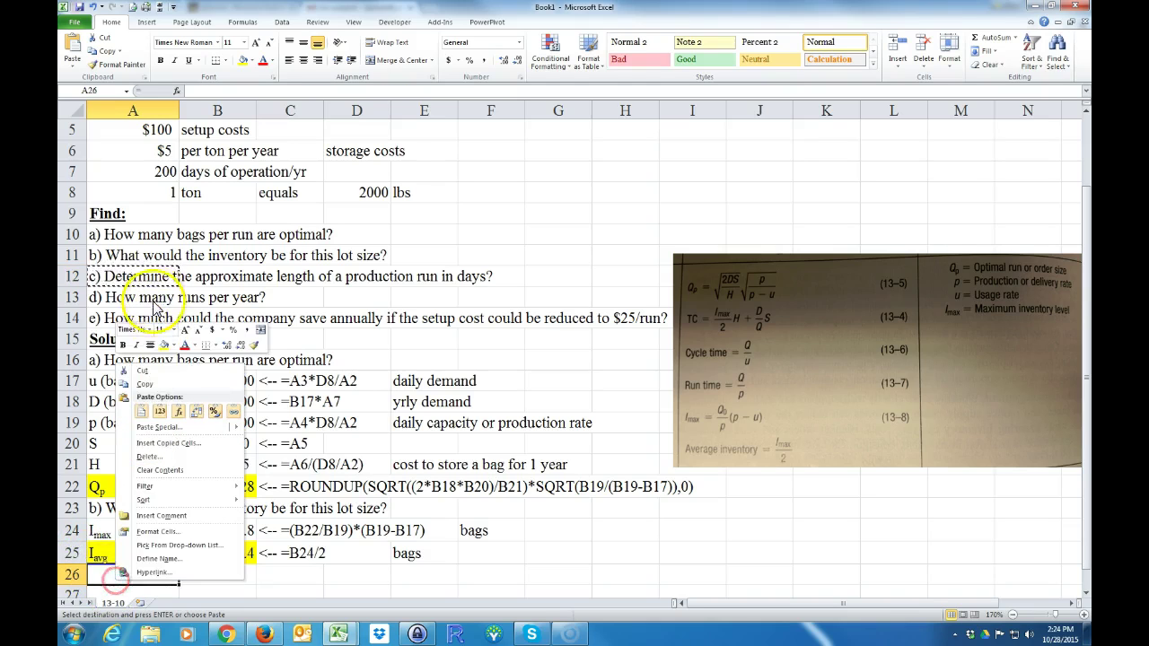
{"action": "left_click", "coordinate": [140, 411]}
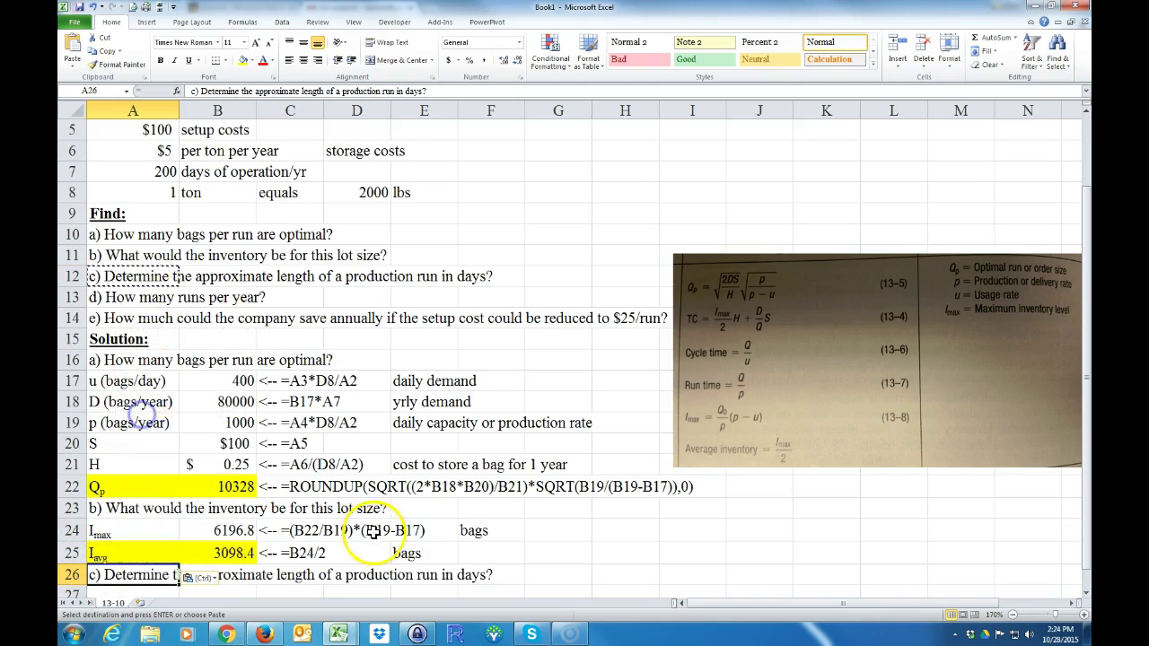
- Calculate the production run length in G26 as Qp divided by the daily production rate, =B22/B19
{"action": "left_click", "coordinate": [549, 559]}
{"action": "scroll", "coordinate": [542, 529], "scroll_direction": "down", "scroll_amount": 1}
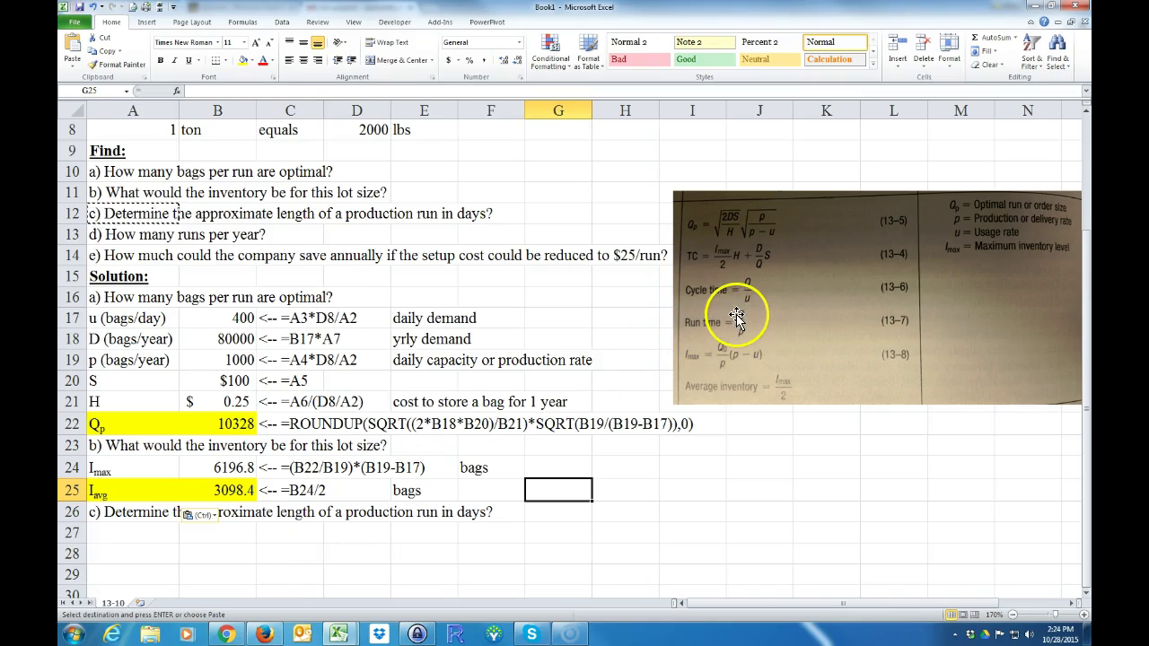
{"action": "left_click", "coordinate": [538, 511]}
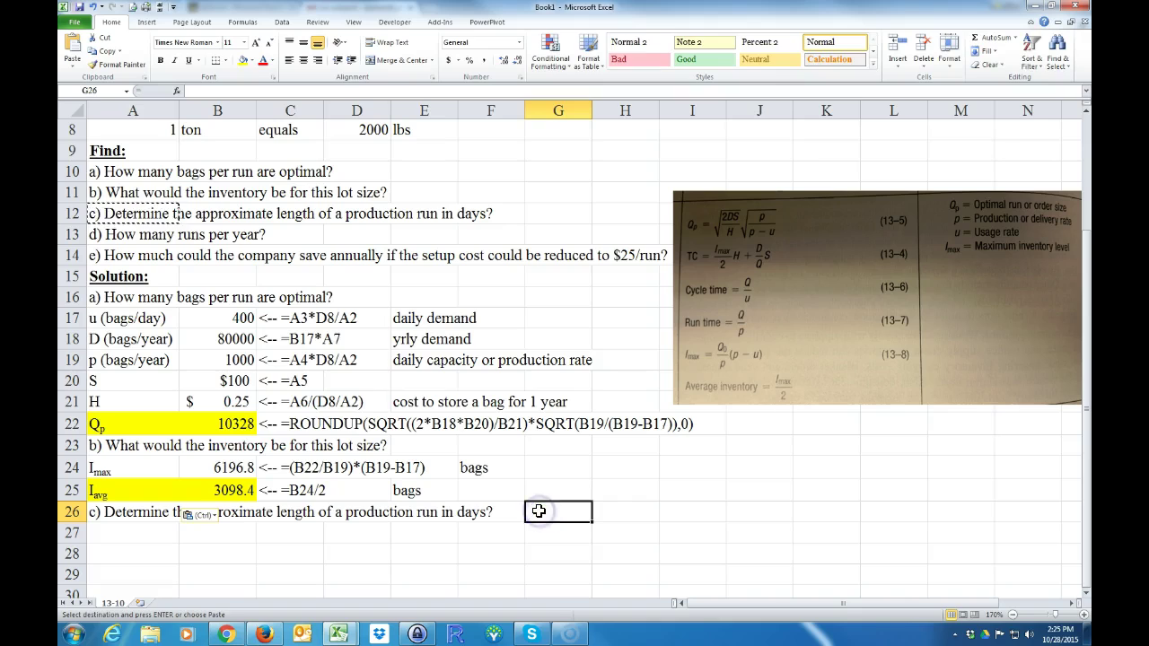
{"action": "type", "text": "="}
{"action": "left_click", "coordinate": [238, 431]}
{"action": "type", "text": "/"}
{"action": "left_click", "coordinate": [227, 359]}
{"action": "key", "text": "Return"}
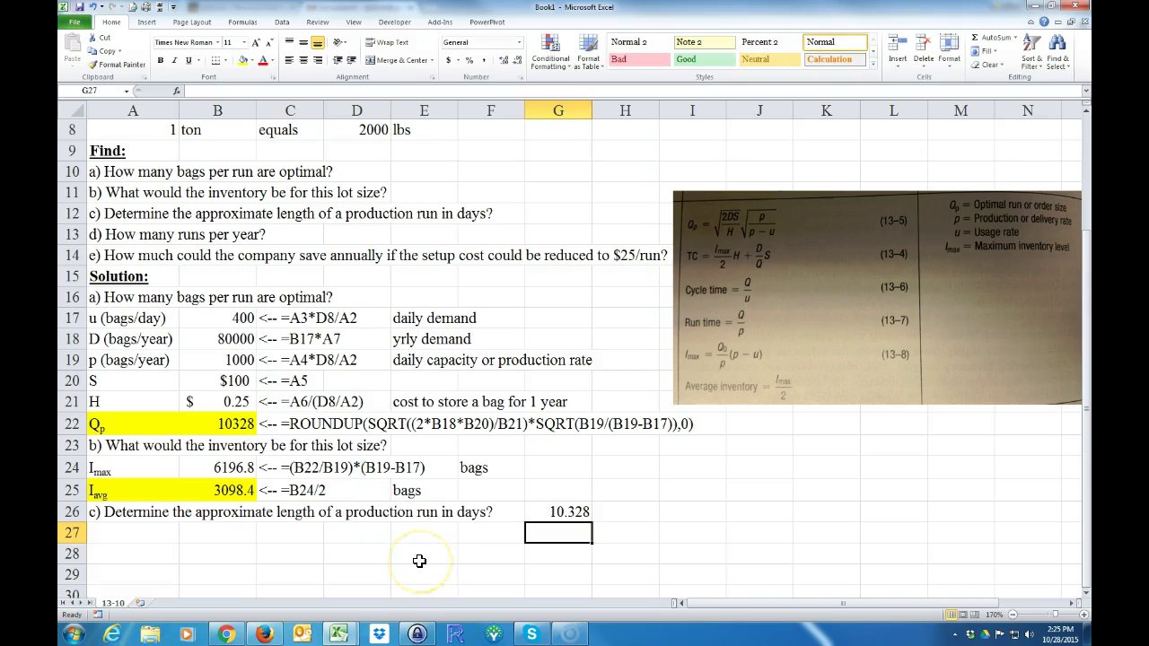
{"action": "left_click", "coordinate": [545, 510]}
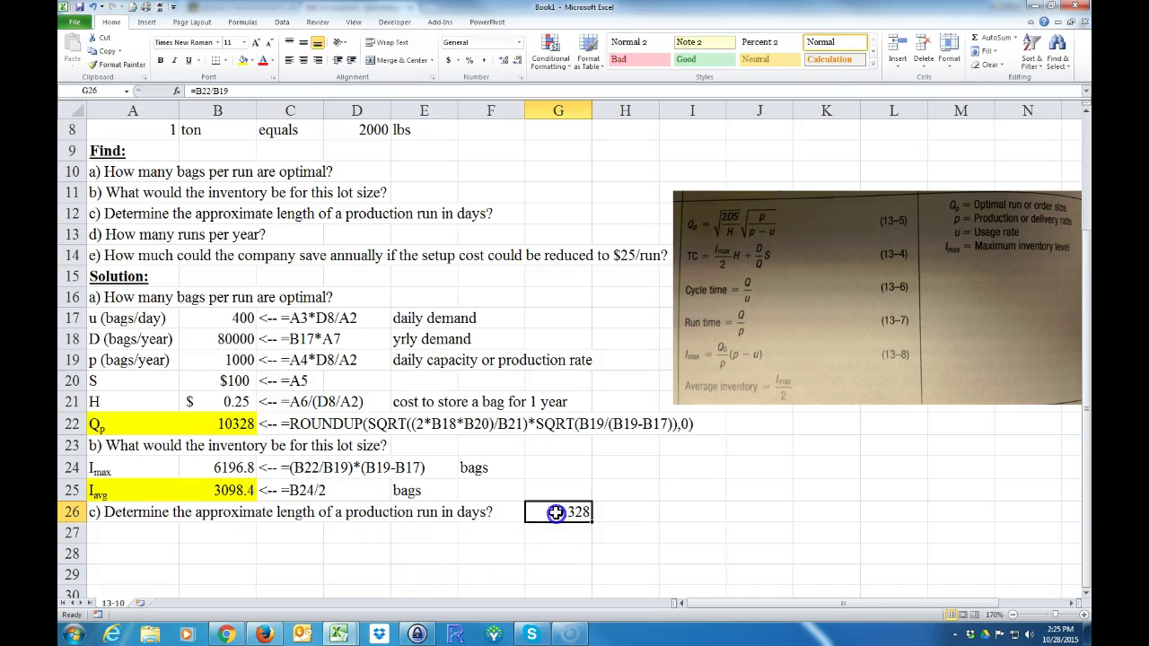
- Show the run length in G26 with one decimal place and enter the unit "days" in H26
{"action": "left_click", "coordinate": [518, 60]}
{"action": "left_click", "coordinate": [518, 60]}
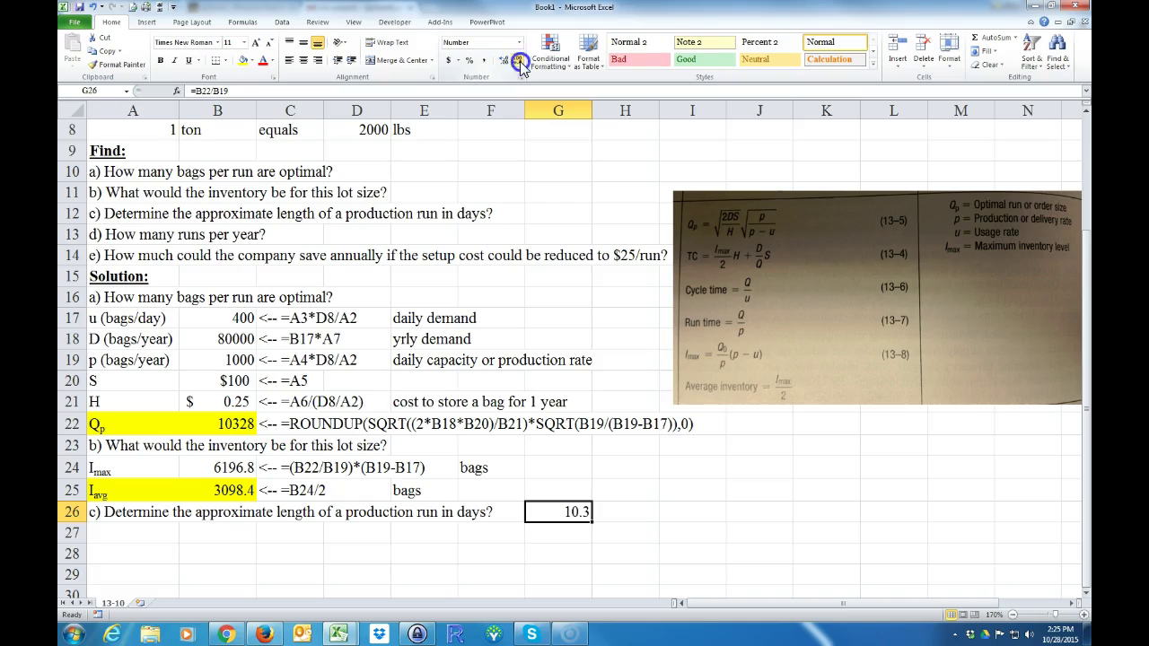
{"action": "left_click", "coordinate": [628, 507]}
{"action": "type", "text": "days"}
{"action": "key", "text": "Return"}
{"action": "left_click", "coordinate": [628, 529]}
{"action": "left_click", "coordinate": [630, 510]}
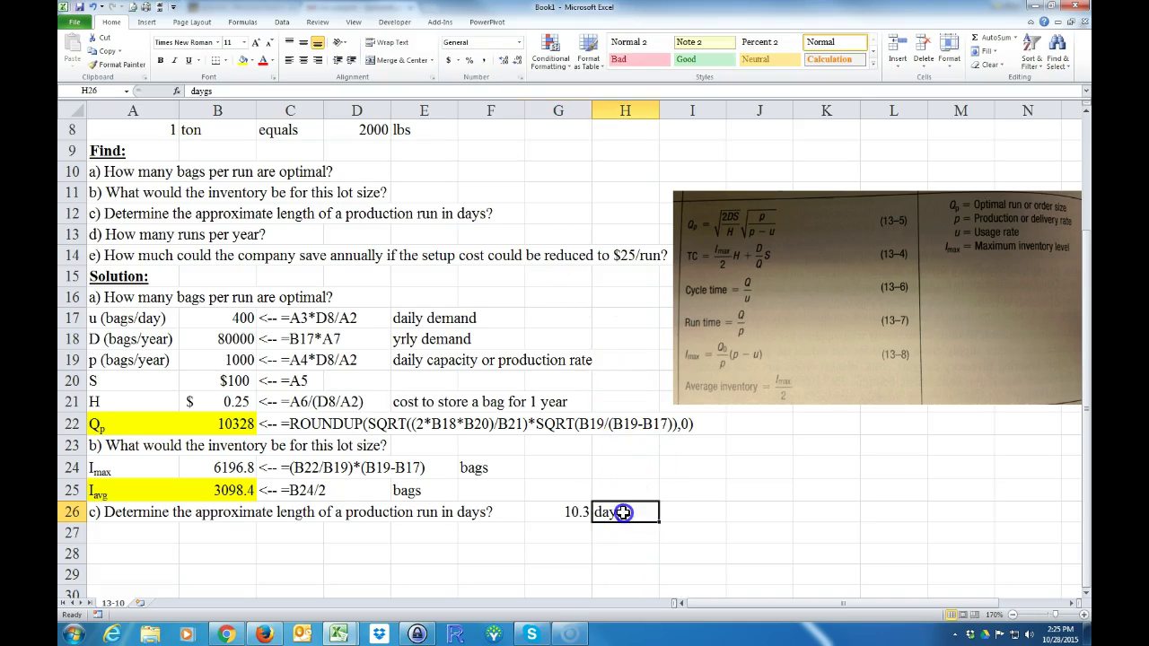
- Highlight the run length and its unit in G26:H26 with yellow fill
{"action": "left_click_drag", "start_coordinate": [569, 512], "coordinate": [603, 513]}
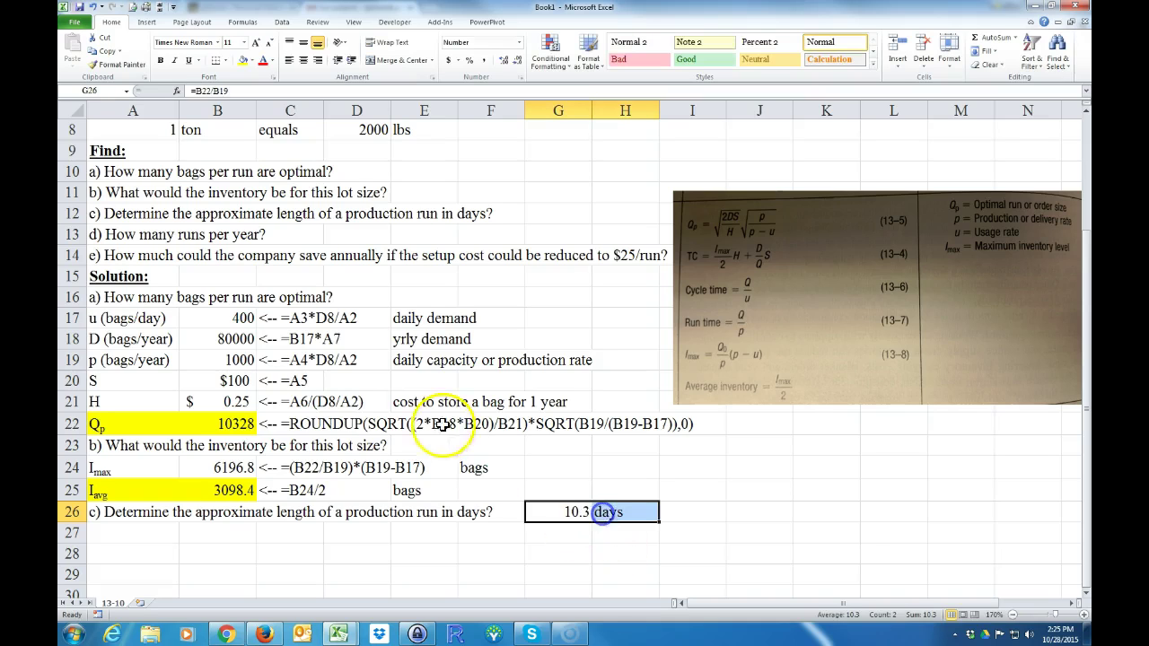
{"action": "left_click", "coordinate": [240, 60]}
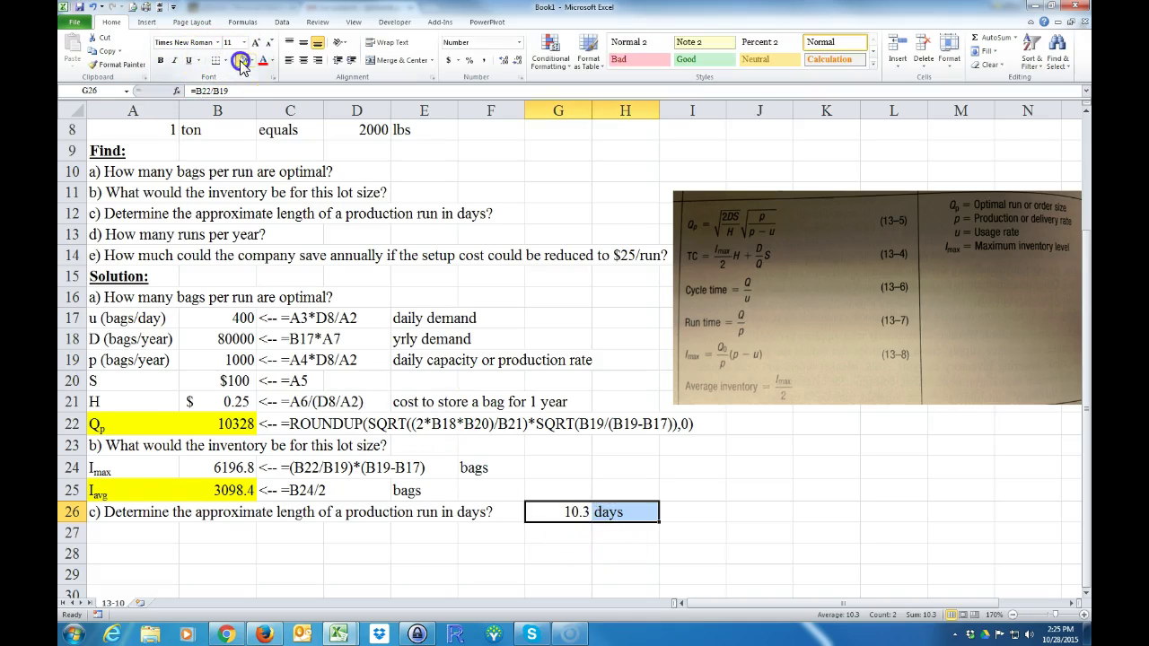
{"action": "left_click", "coordinate": [133, 532]}
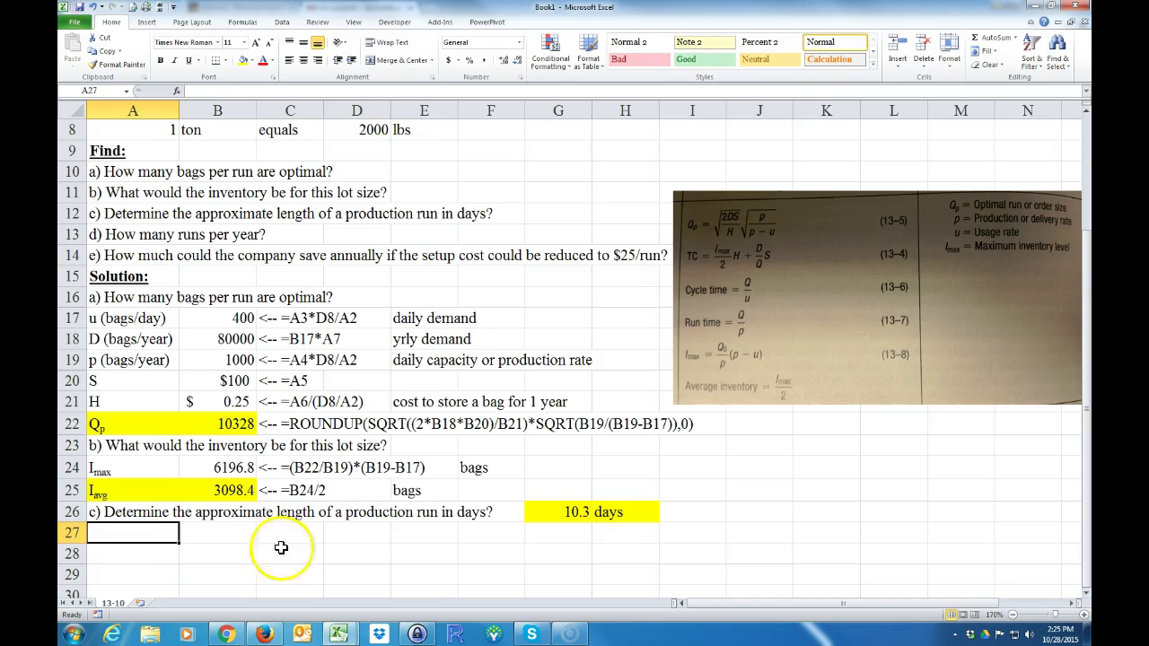
- Copy the formula-text display from C25 into I26, beside the run length result
{"action": "left_click", "coordinate": [692, 510]}
{"action": "left_click", "coordinate": [302, 489]}
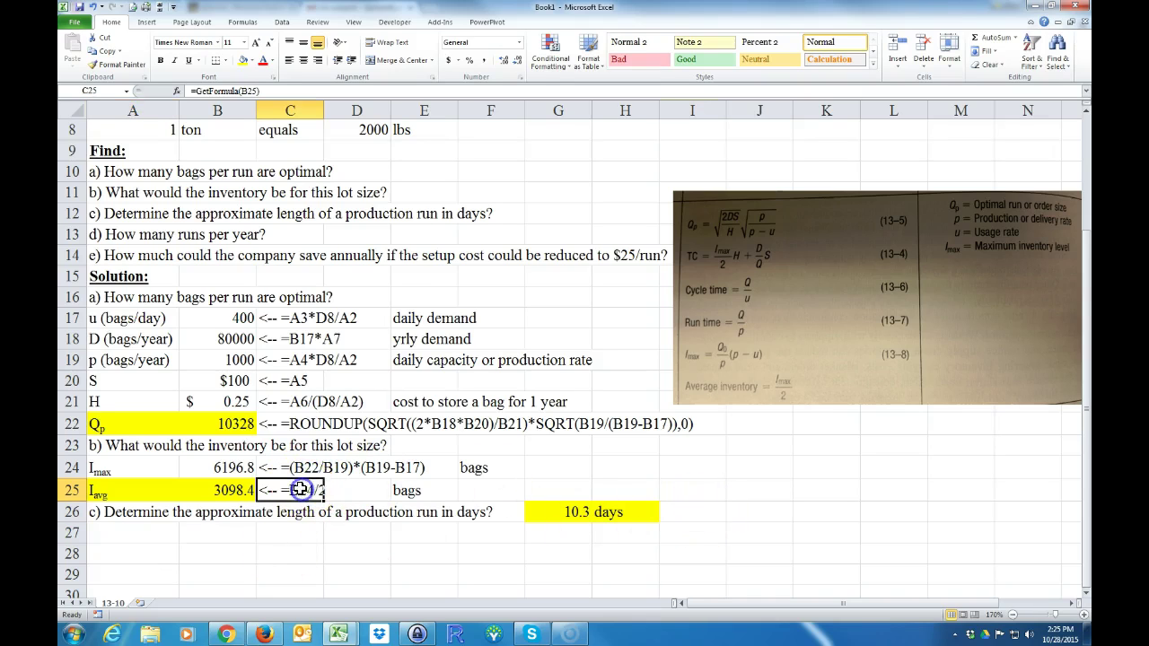
{"action": "right_click", "coordinate": [302, 489]}
{"action": "left_click", "coordinate": [325, 293]}
{"action": "left_click", "coordinate": [675, 506]}
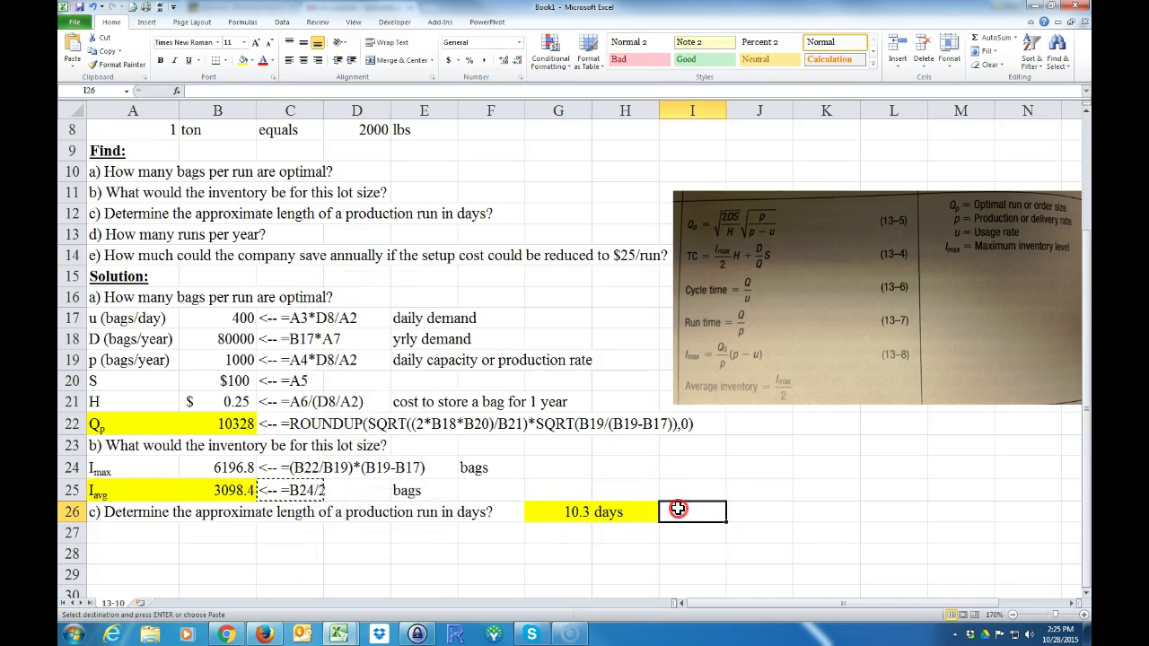
{"action": "right_click", "coordinate": [679, 507]}
{"action": "left_click", "coordinate": [689, 266]}
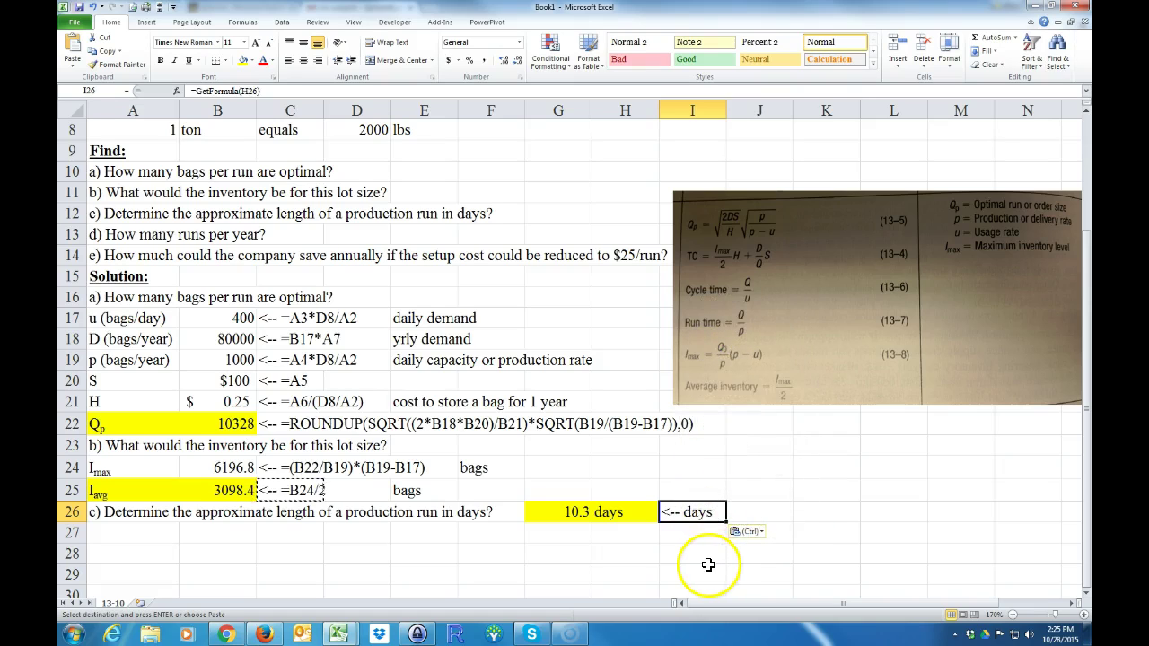
- Change the reference of the formula-text display in I26 to the run length cell G26
{"action": "double_click", "coordinate": [691, 513]}
{"action": "left_click", "coordinate": [749, 513]}
{"action": "left_click", "coordinate": [600, 529]}
{"action": "left_click", "coordinate": [561, 513]}
{"action": "key", "text": "Return"}
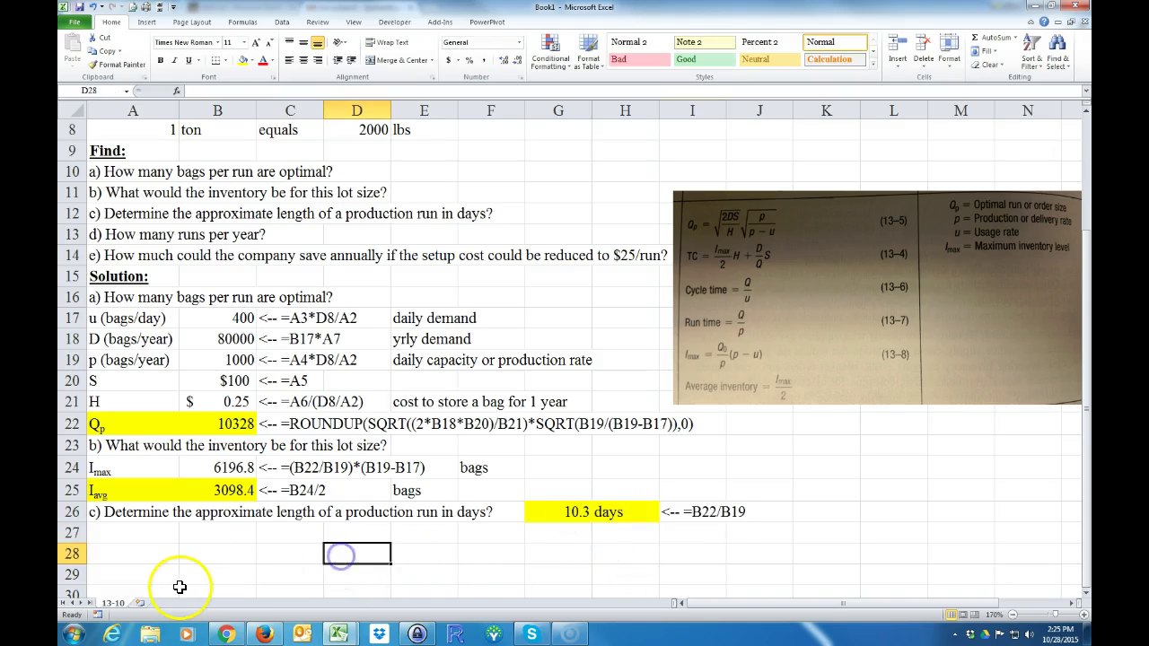
- Copy the part d runs per year question from A13 into A27
{"action": "left_click", "coordinate": [118, 531]}
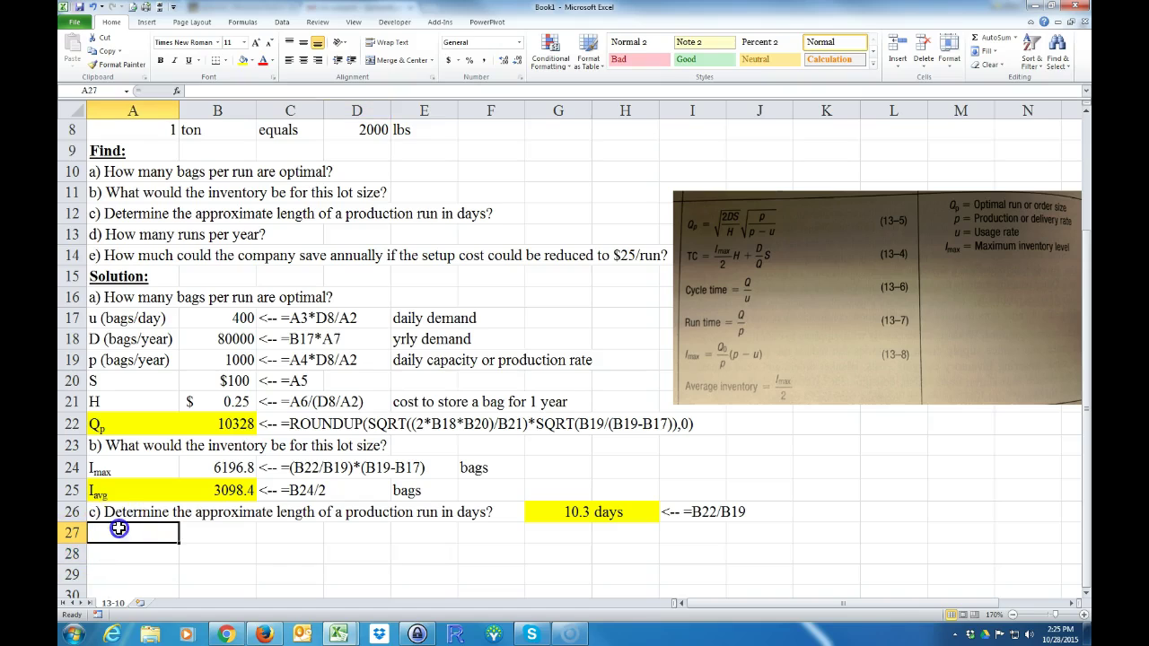
{"action": "right_click", "coordinate": [119, 235]}
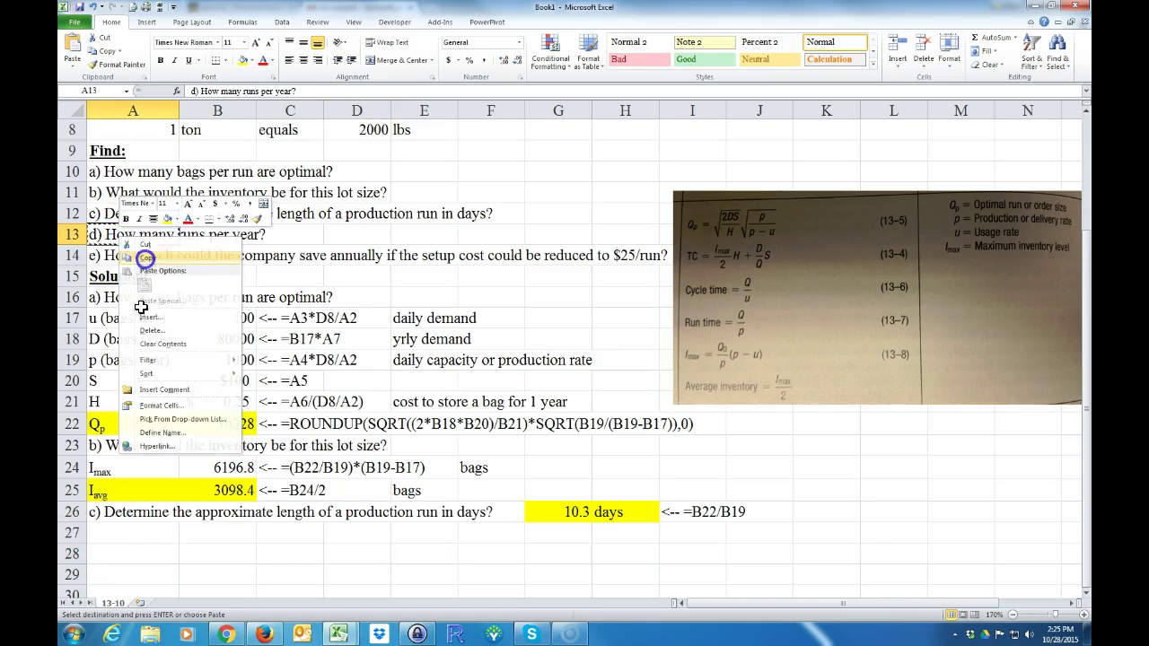
{"action": "left_click", "coordinate": [145, 257]}
{"action": "left_click", "coordinate": [120, 533]}
{"action": "right_click", "coordinate": [120, 533]}
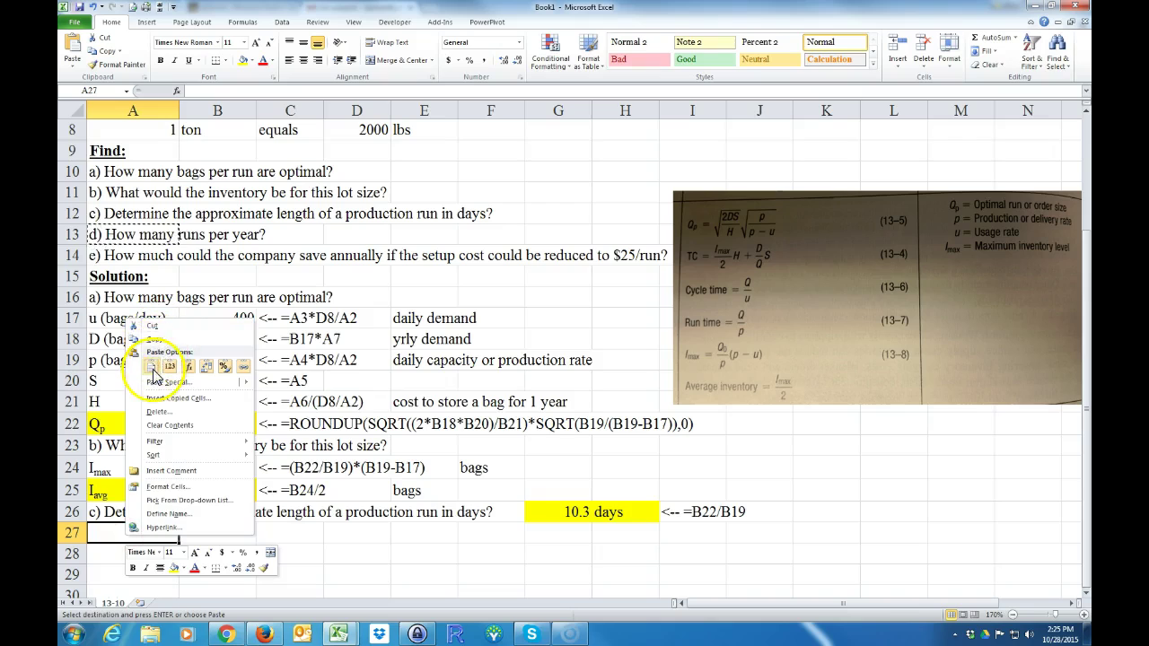
{"action": "left_click", "coordinate": [152, 367]}
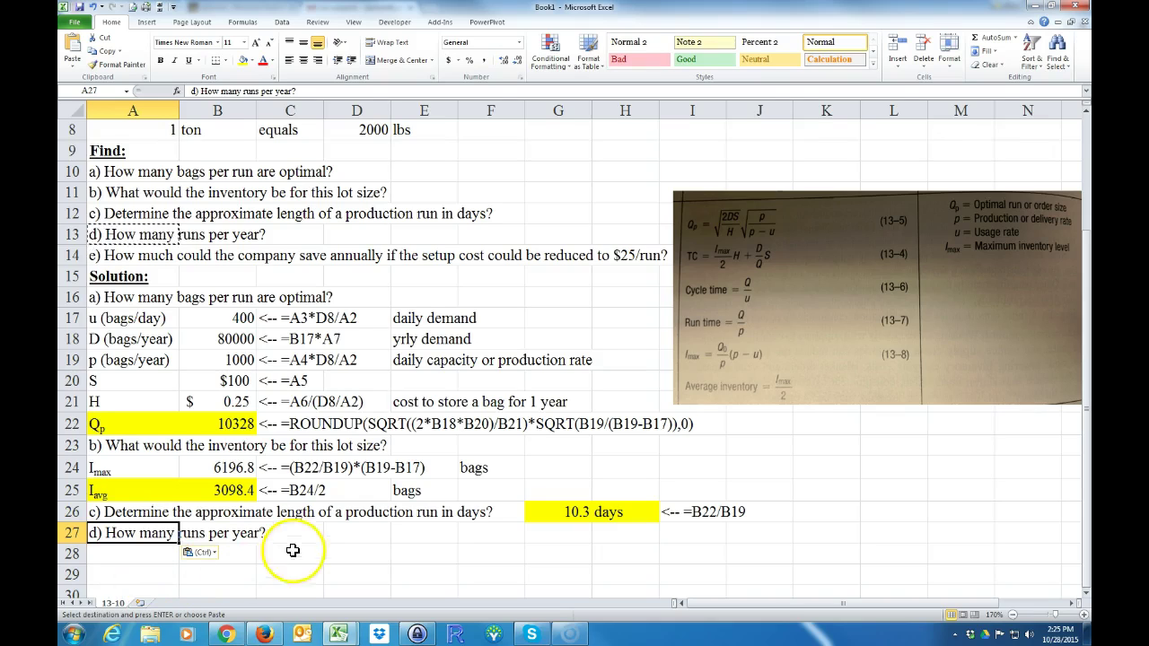
- Calculate the runs per year in D27 as yearly demand divided by Qp, =B18/B22, shown with two decimal places
{"action": "left_click", "coordinate": [346, 533]}
{"action": "type", "text": "="}
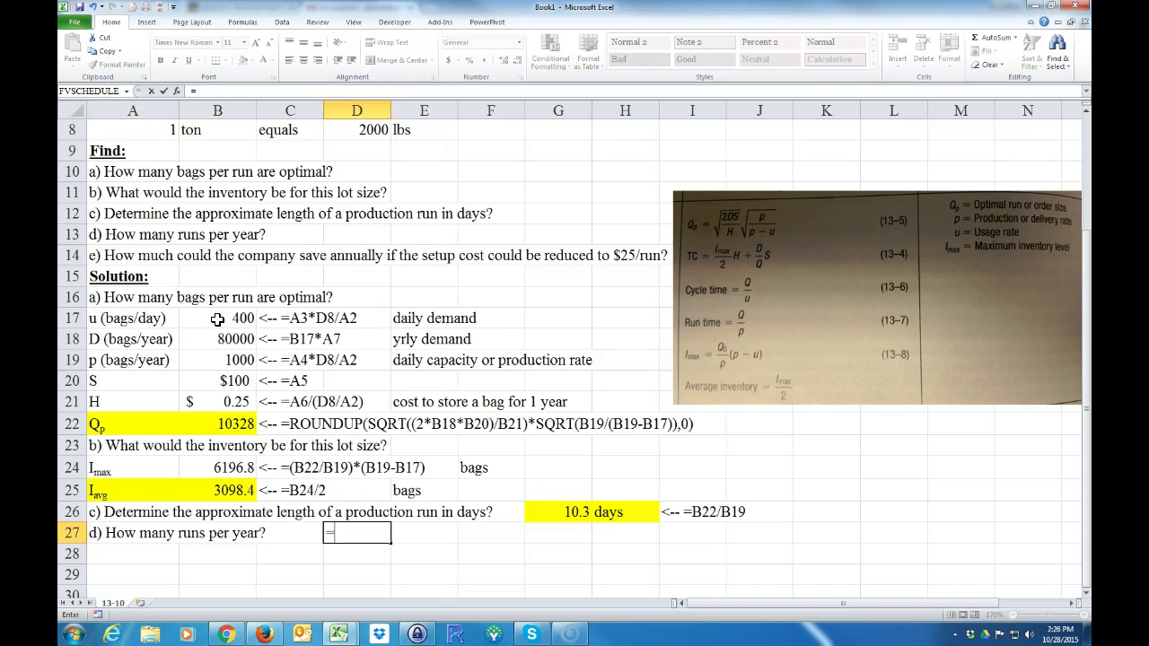
{"action": "left_click", "coordinate": [232, 339]}
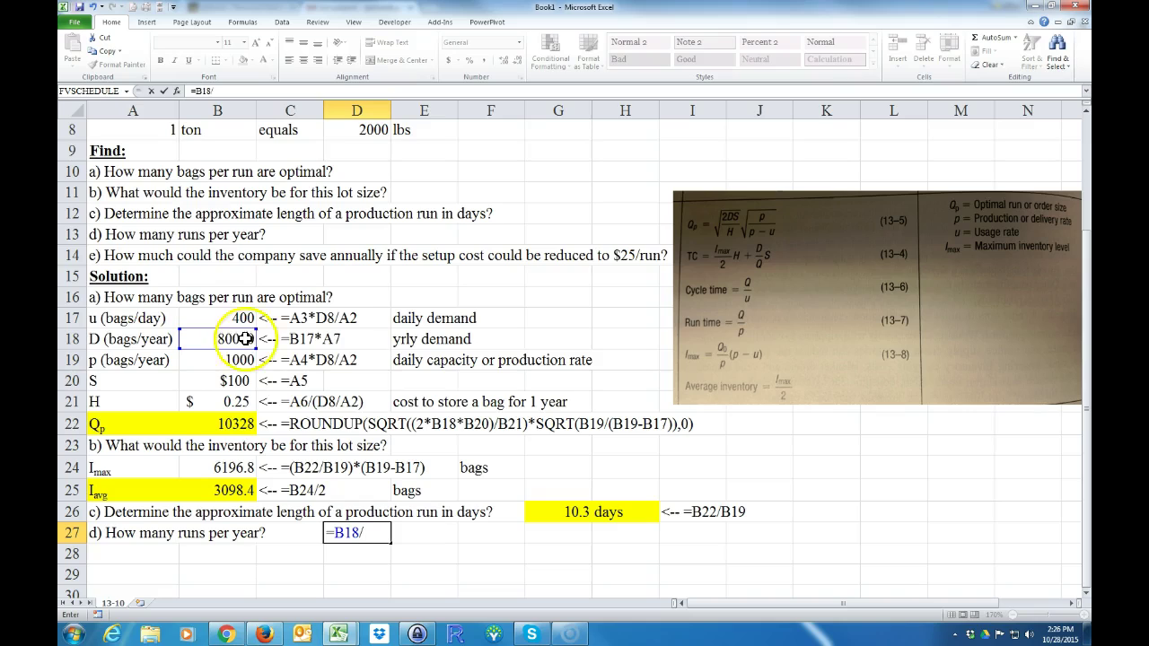
{"action": "left_click", "coordinate": [221, 423]}
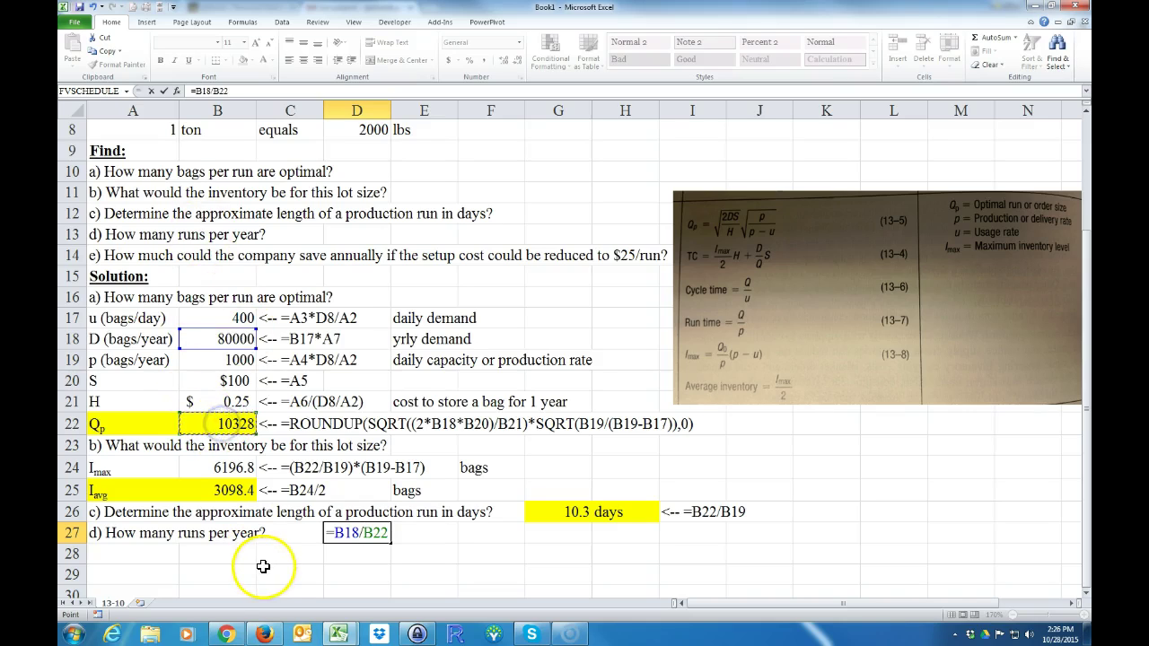
{"action": "key", "text": "Return"}
{"action": "left_click", "coordinate": [330, 533]}
{"action": "left_click", "coordinate": [517, 61]}
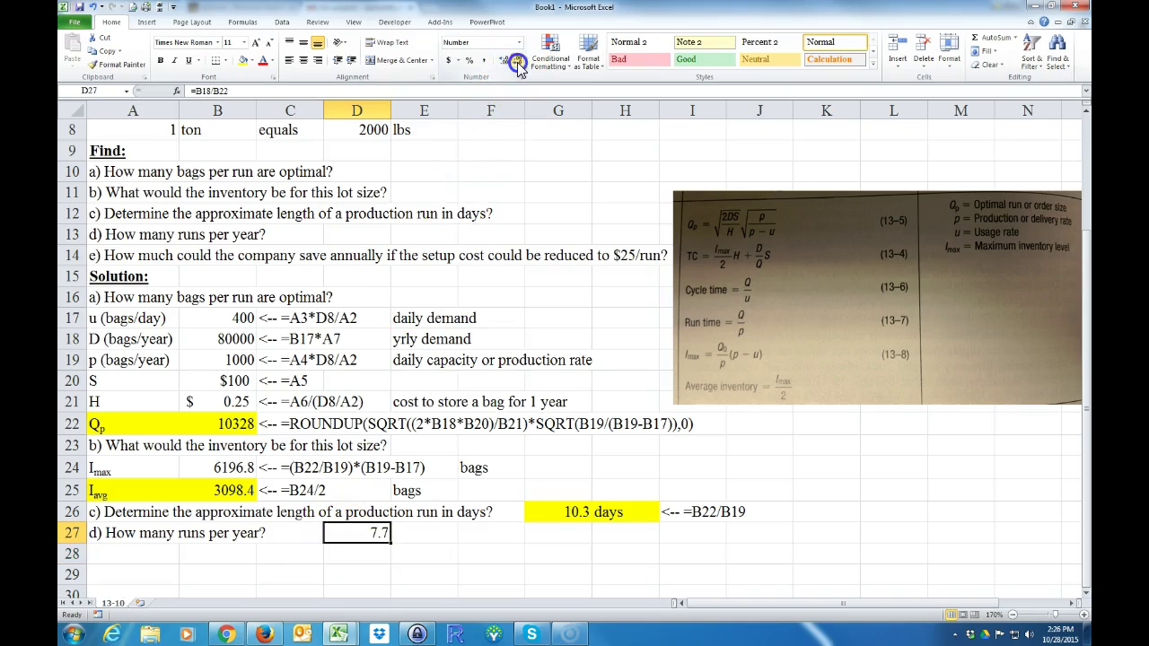
{"action": "left_click", "coordinate": [503, 61]}
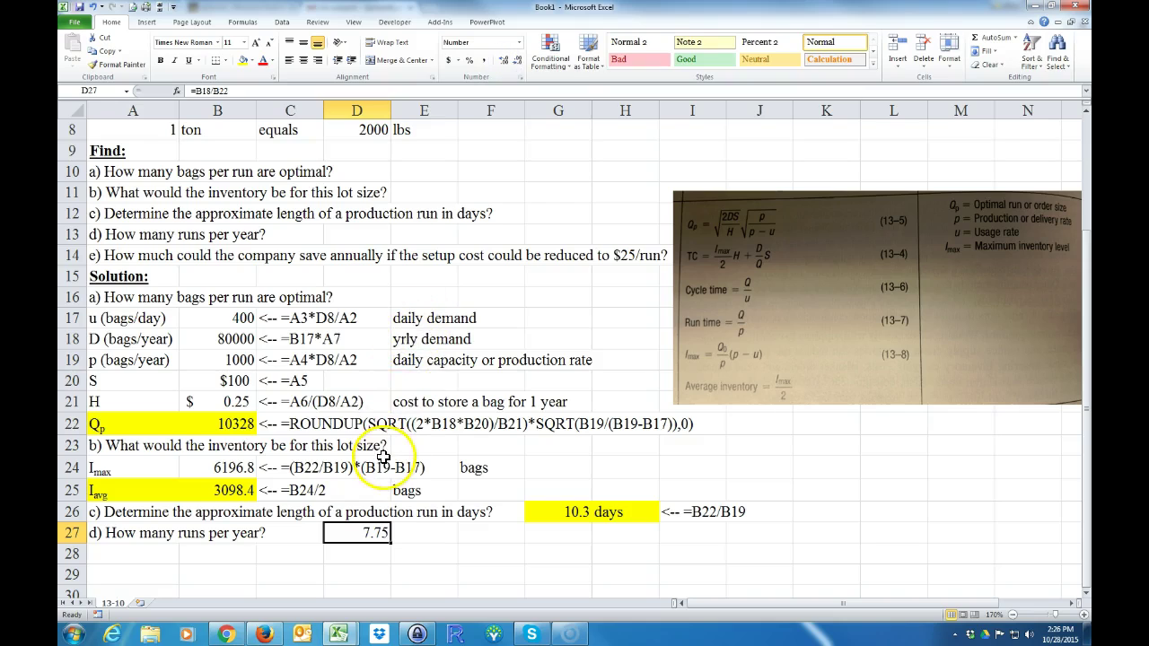
- Copy the formula-text display from C25 into E27, beside the runs per year result
{"action": "left_click", "coordinate": [440, 533]}
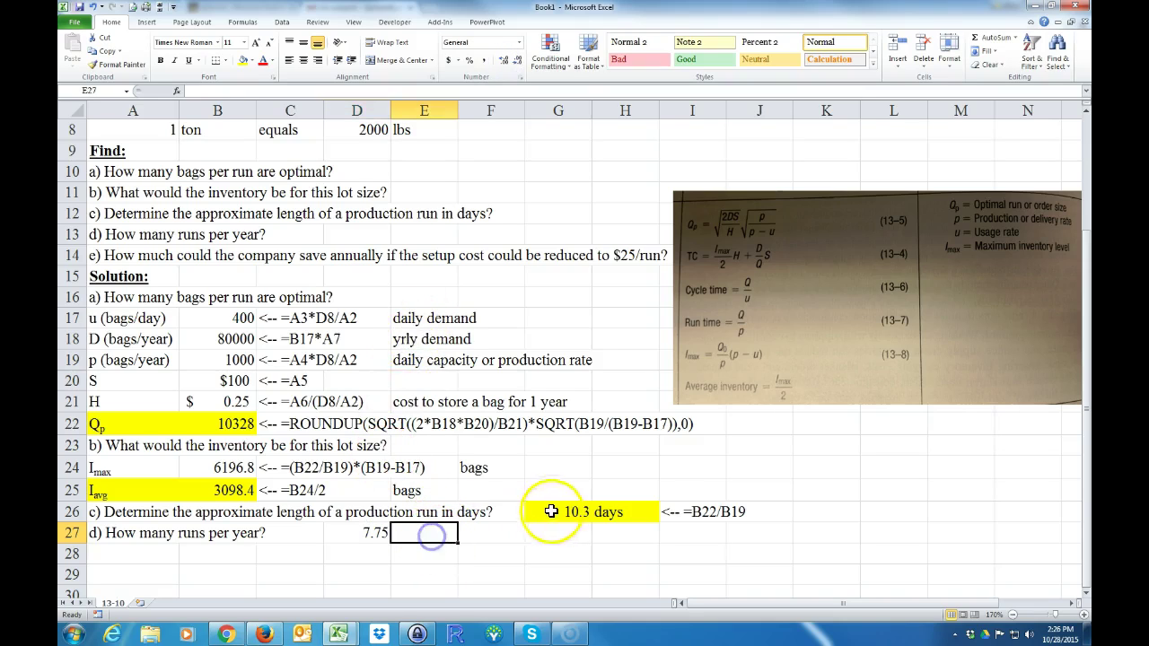
{"action": "left_click", "coordinate": [292, 491]}
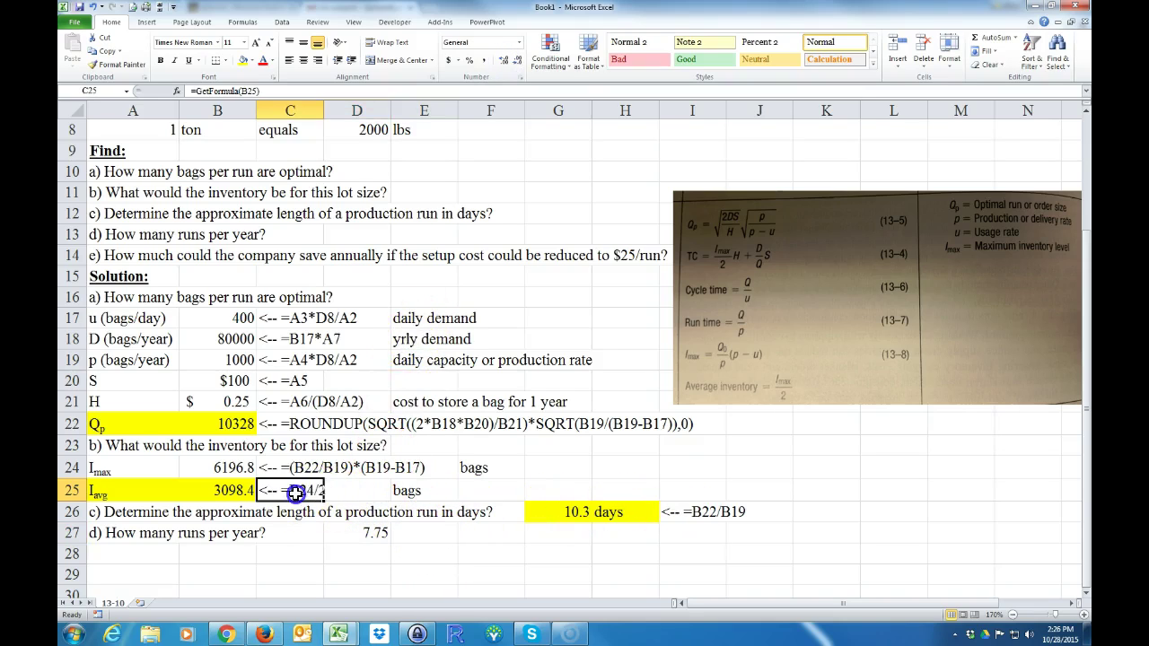
{"action": "right_click", "coordinate": [296, 493]}
{"action": "left_click", "coordinate": [324, 296]}
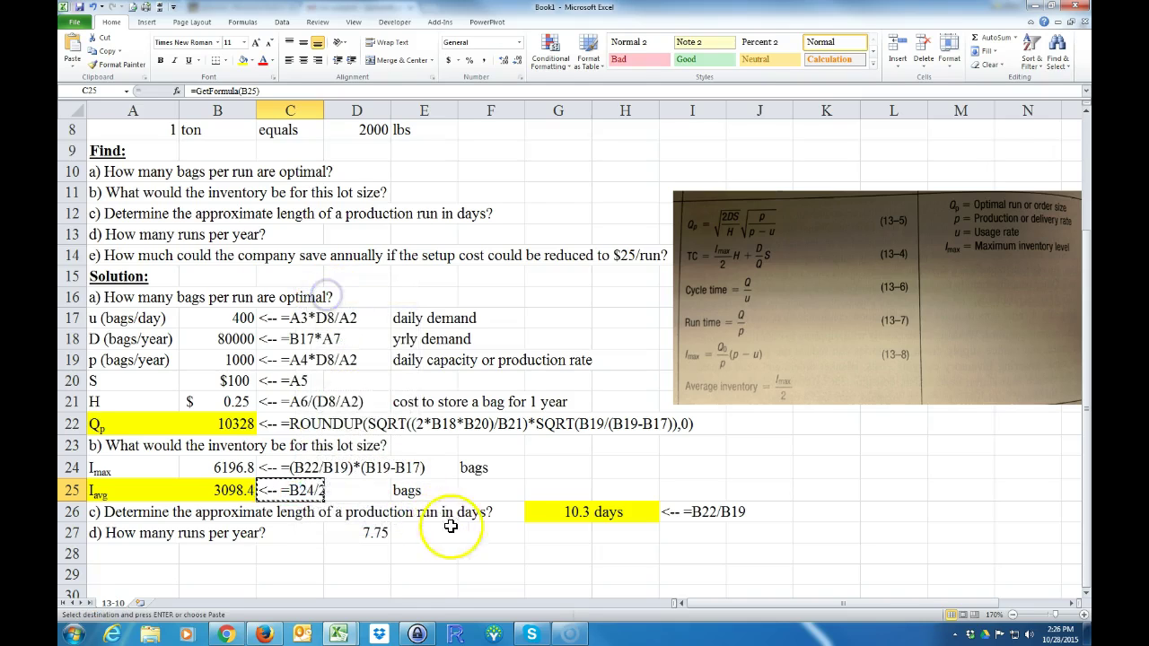
{"action": "left_click", "coordinate": [422, 533]}
{"action": "right_click", "coordinate": [422, 535]}
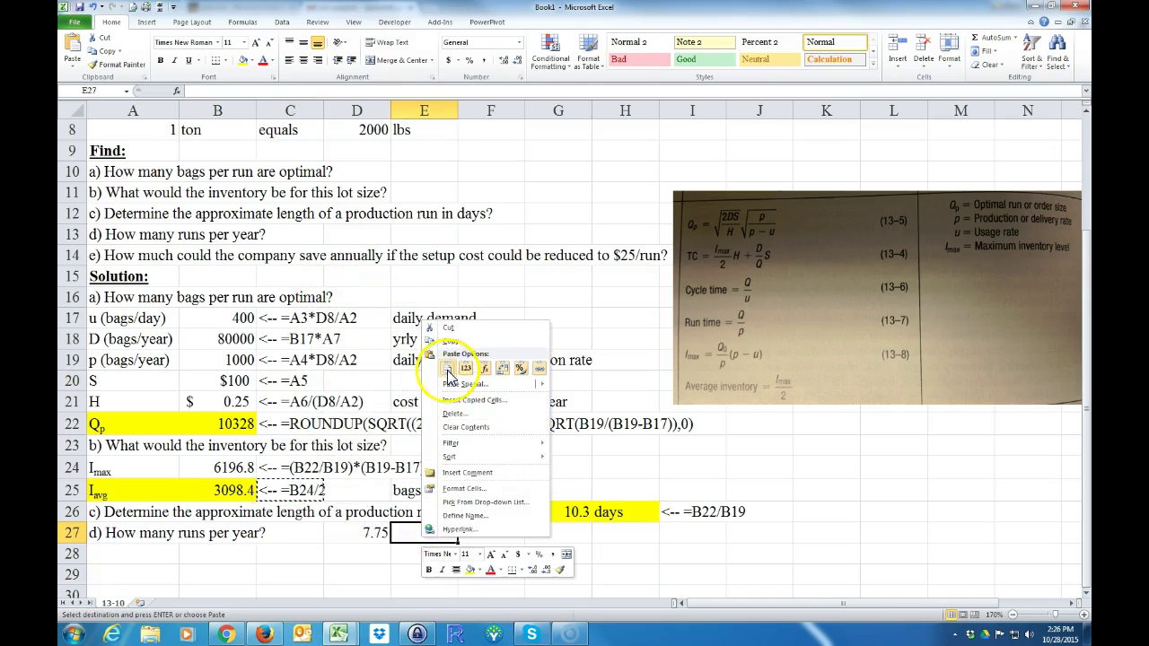
{"action": "left_click", "coordinate": [447, 369]}
{"action": "left_click", "coordinate": [352, 568]}
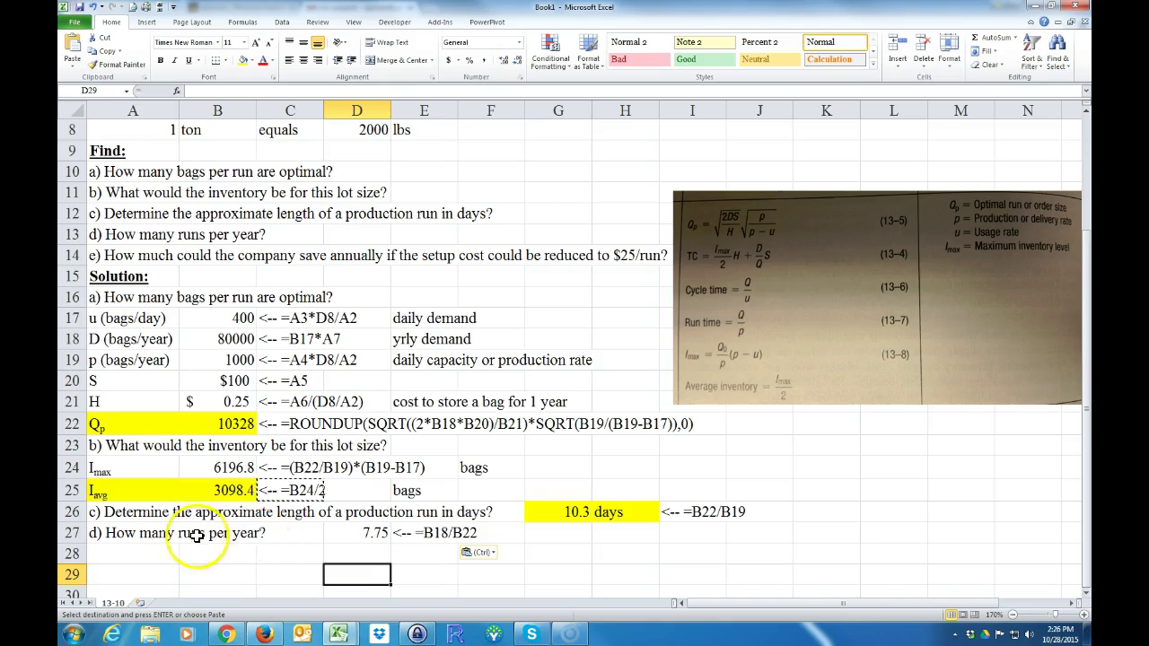
- Highlight the runs per year result in D27 with yellow fill
{"action": "left_click", "coordinate": [362, 533]}
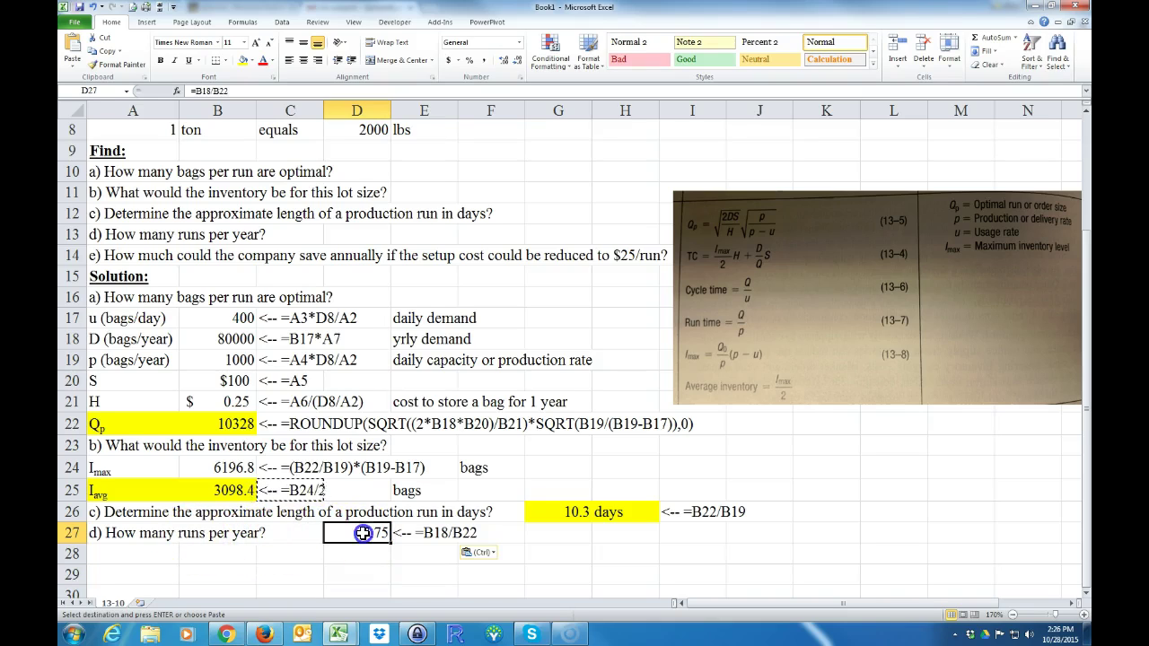
{"action": "left_click", "coordinate": [242, 59]}
{"action": "left_click", "coordinate": [231, 553]}
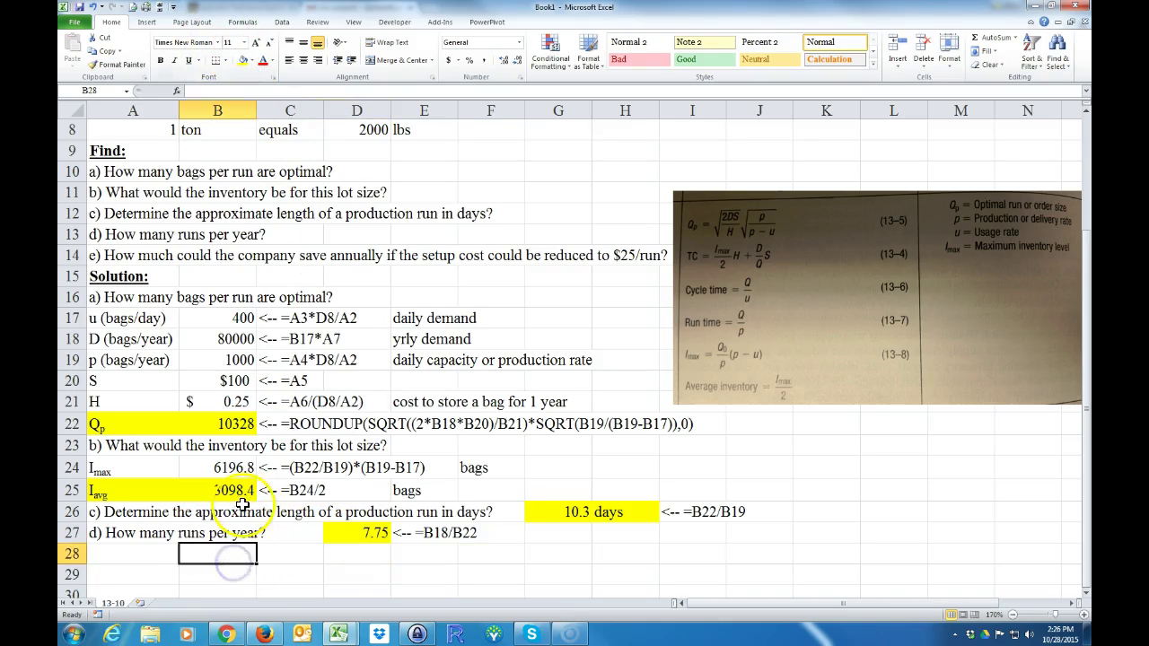
{"action": "left_click", "coordinate": [229, 338]}
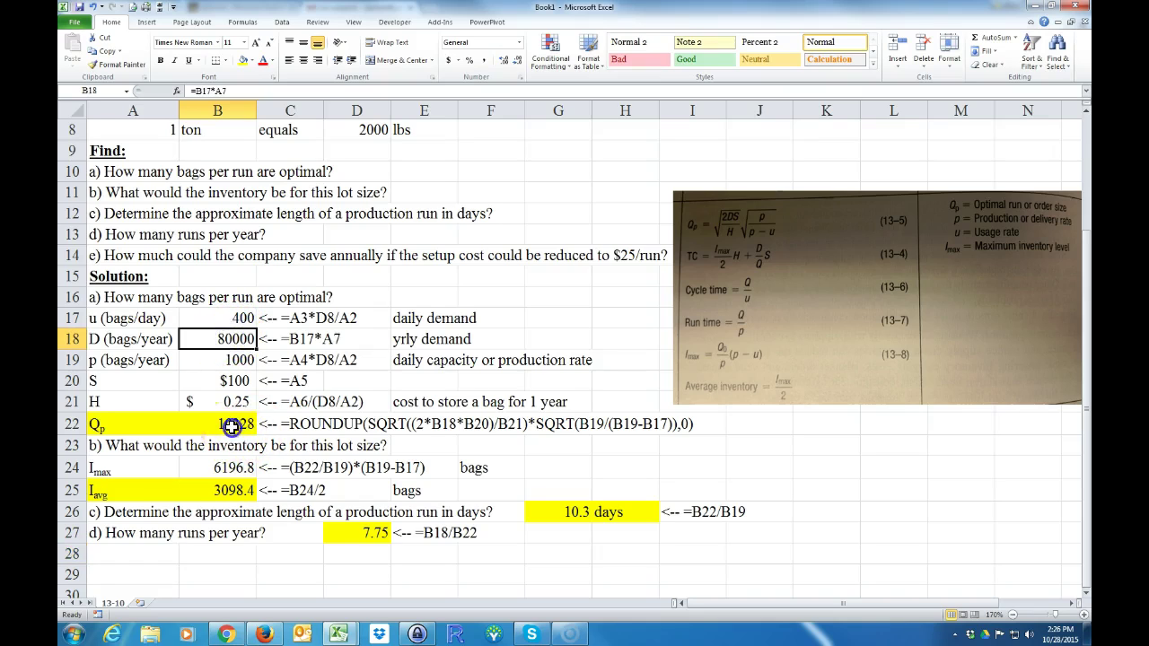
{"action": "left_click", "coordinate": [235, 424]}
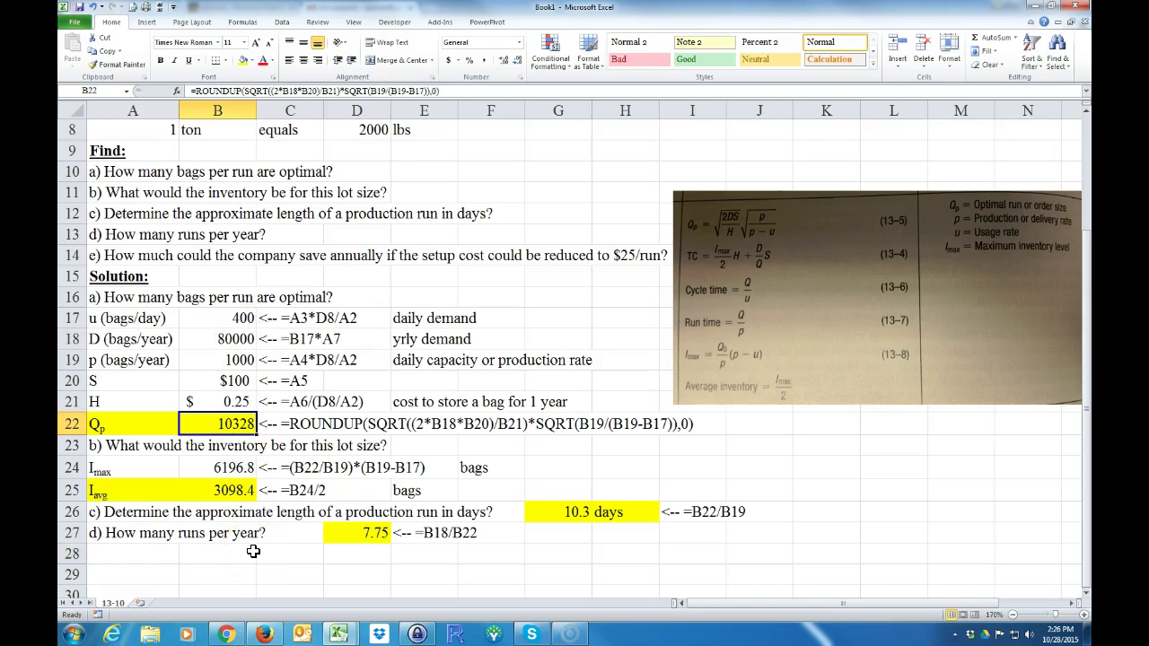
- Copy the part e question on annual savings from a $25/run setup cost from A14 into A28
{"action": "left_click", "coordinate": [139, 552]}
{"action": "left_click", "coordinate": [129, 552]}
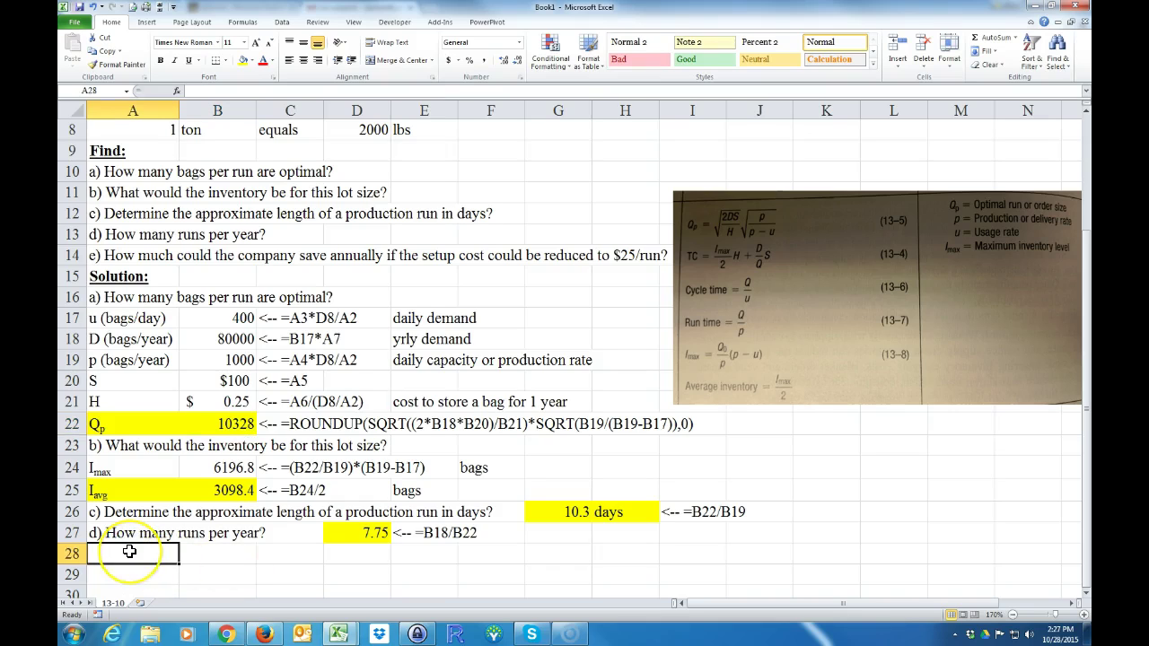
{"action": "left_click", "coordinate": [160, 255]}
{"action": "right_click", "coordinate": [161, 259]}
{"action": "left_click", "coordinate": [189, 279]}
{"action": "scroll", "coordinate": [161, 359], "scroll_direction": "down", "scroll_amount": 2}
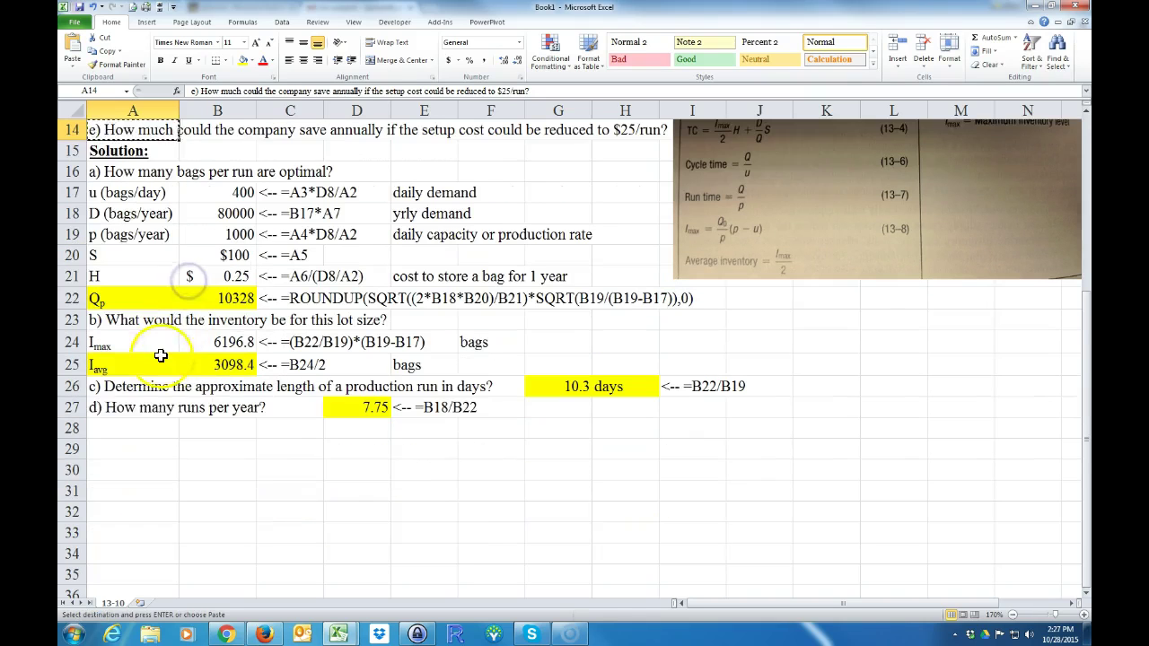
{"action": "left_click", "coordinate": [160, 429]}
{"action": "right_click", "coordinate": [126, 437]}
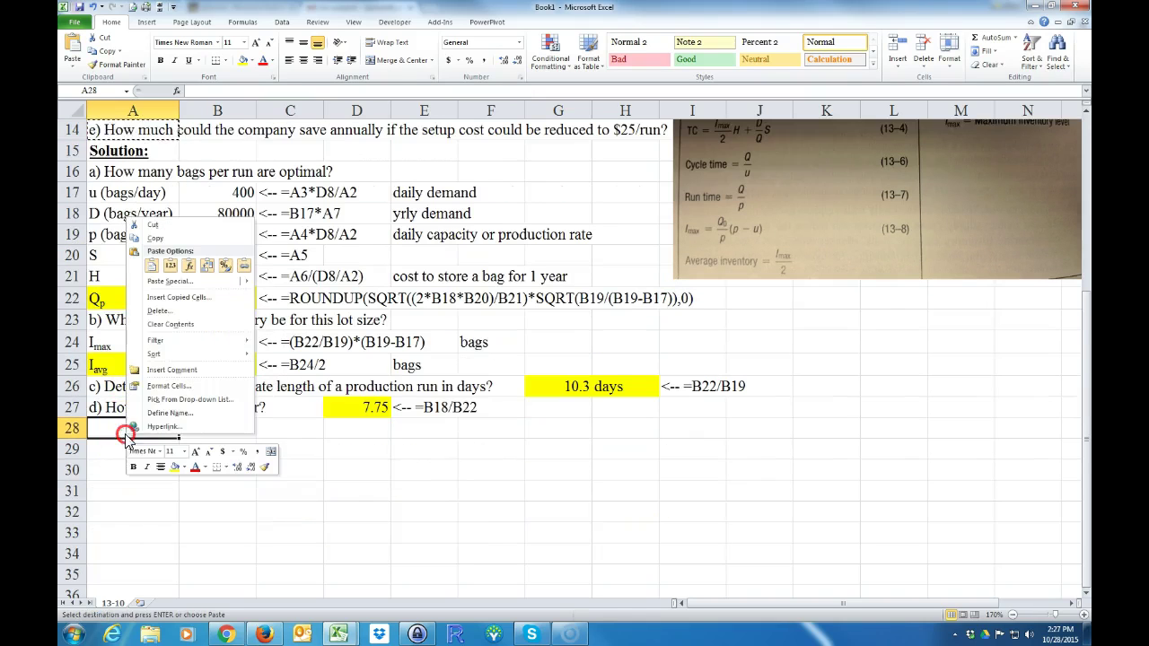
{"action": "left_click", "coordinate": [151, 267]}
{"action": "left_click", "coordinate": [231, 518]}
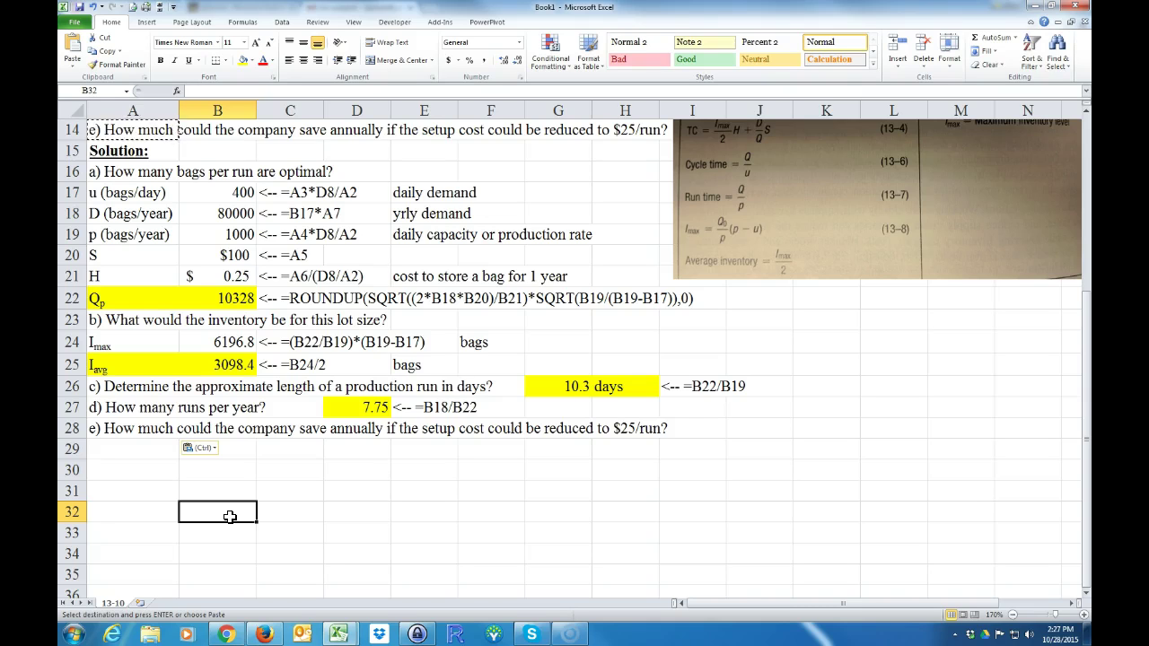
- Review the given setup cost and the total cost formula, and enter the label "TC(S=$100)" in A29
{"action": "scroll", "coordinate": [241, 507], "scroll_direction": "up", "scroll_amount": 3}
{"action": "scroll", "coordinate": [229, 171], "scroll_direction": "up", "scroll_amount": 2}
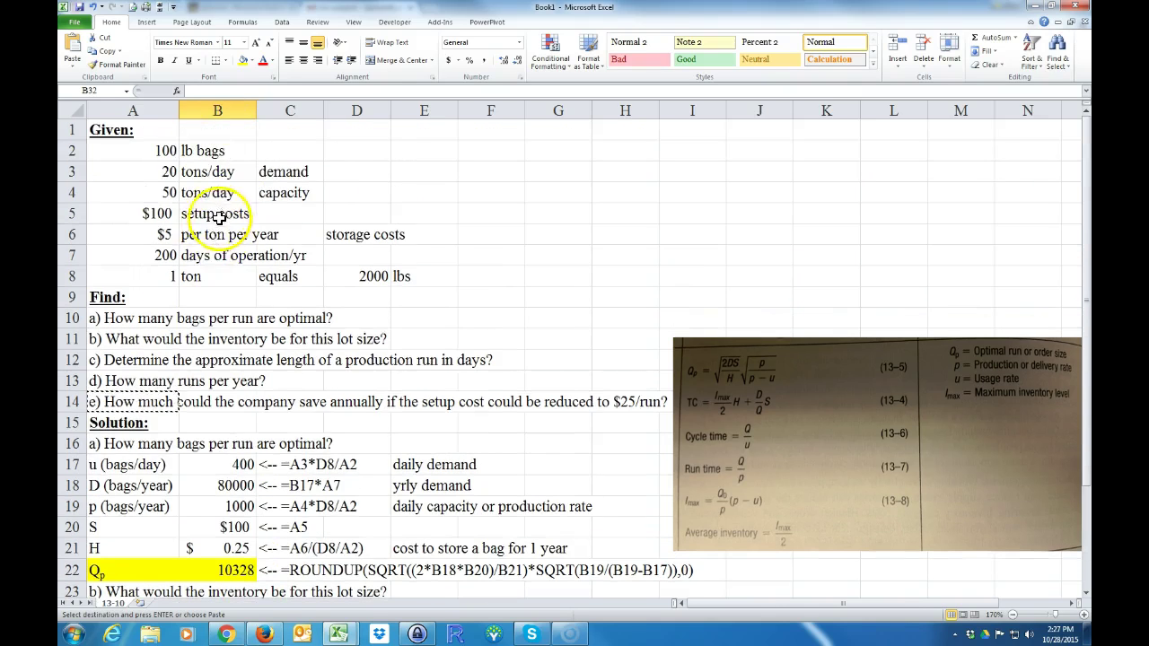
{"action": "left_click", "coordinate": [158, 216]}
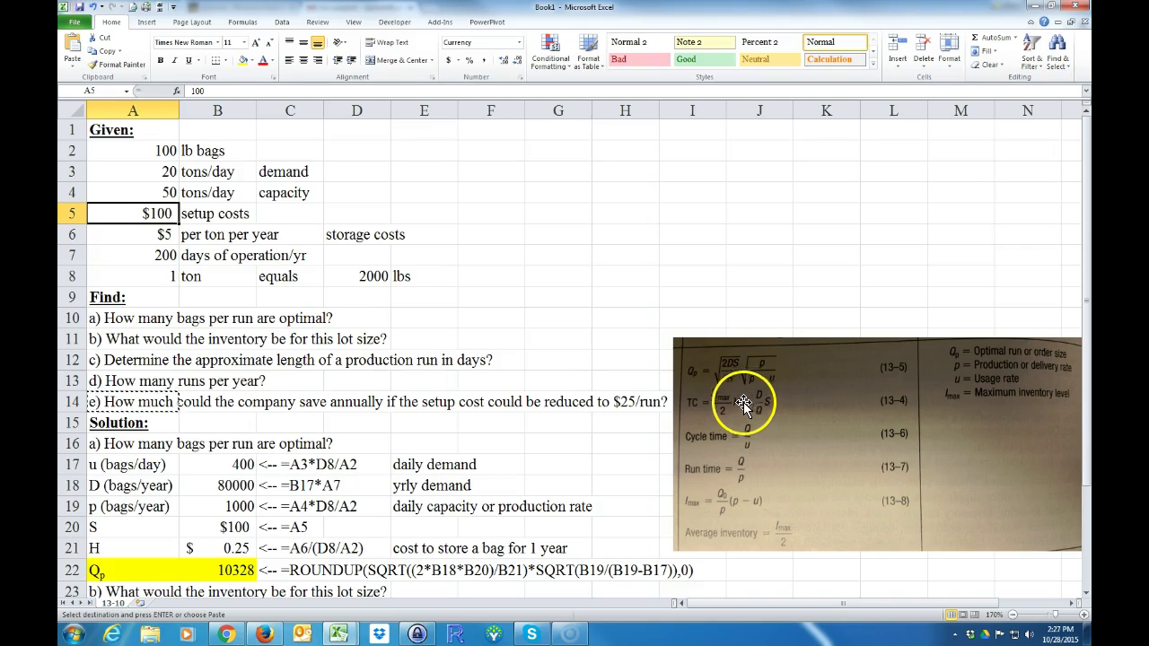
{"action": "scroll", "coordinate": [740, 399], "scroll_direction": "down", "scroll_amount": 3}
{"action": "scroll", "coordinate": [729, 392], "scroll_direction": "down", "scroll_amount": 2}
{"action": "left_click", "coordinate": [128, 406]}
{"action": "type", "text": "TC(S=$100"}
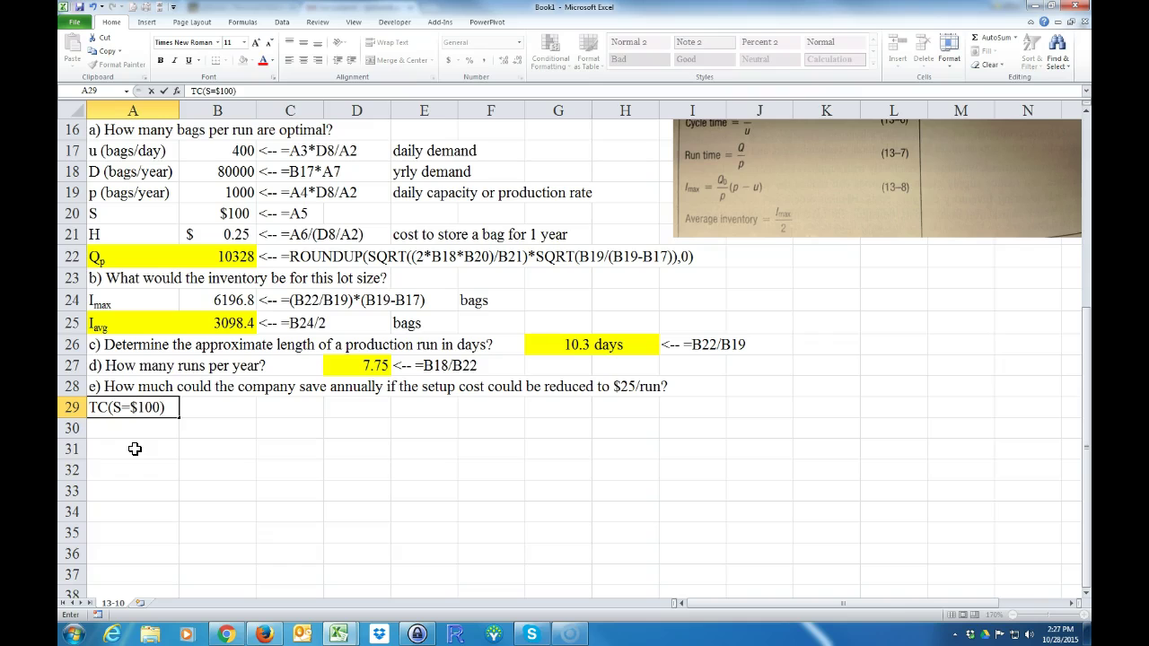
{"action": "key", "text": "Return"}
{"action": "scroll", "coordinate": [149, 443], "scroll_direction": "up", "scroll_amount": 5}
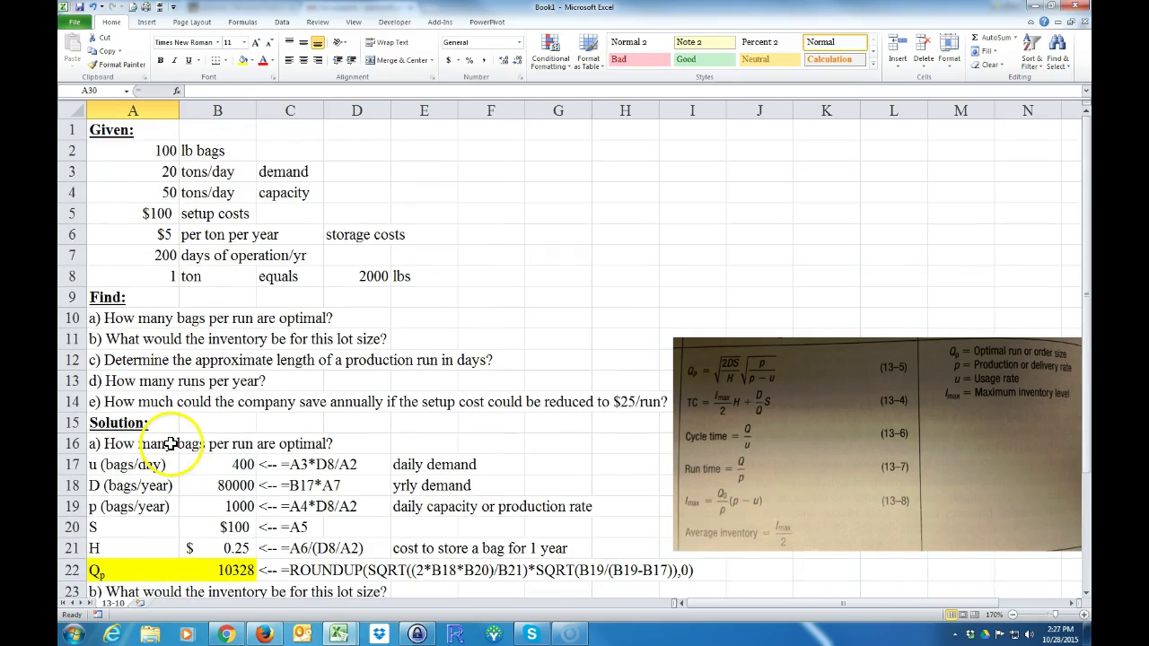
- Format the "(S=$100)" part of the TC label in A29 as subscript
{"action": "scroll", "coordinate": [171, 443], "scroll_direction": "down", "scroll_amount": 1}
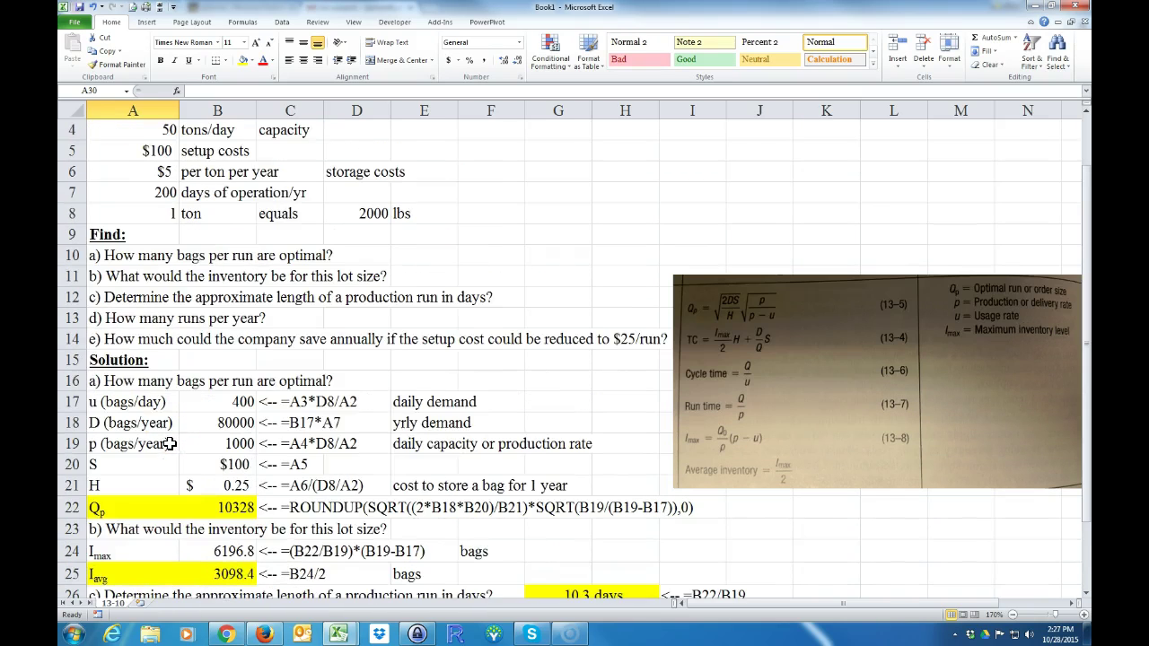
{"action": "left_click", "coordinate": [226, 463]}
{"action": "scroll", "coordinate": [220, 476], "scroll_direction": "down", "scroll_amount": 4}
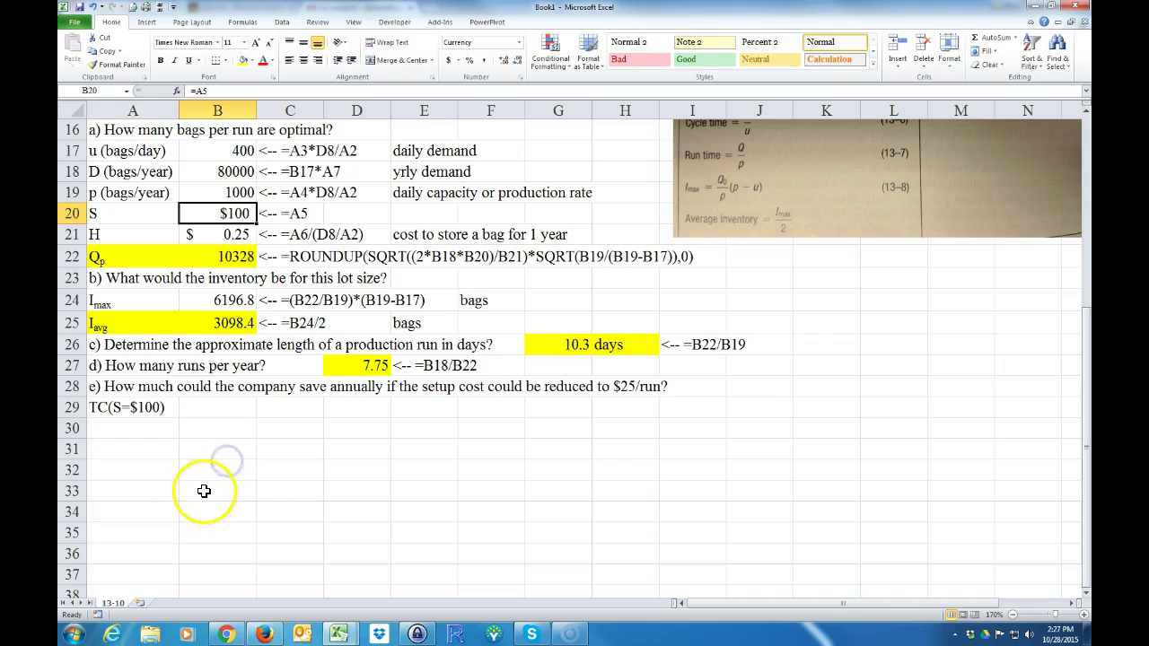
{"action": "double_click", "coordinate": [109, 407]}
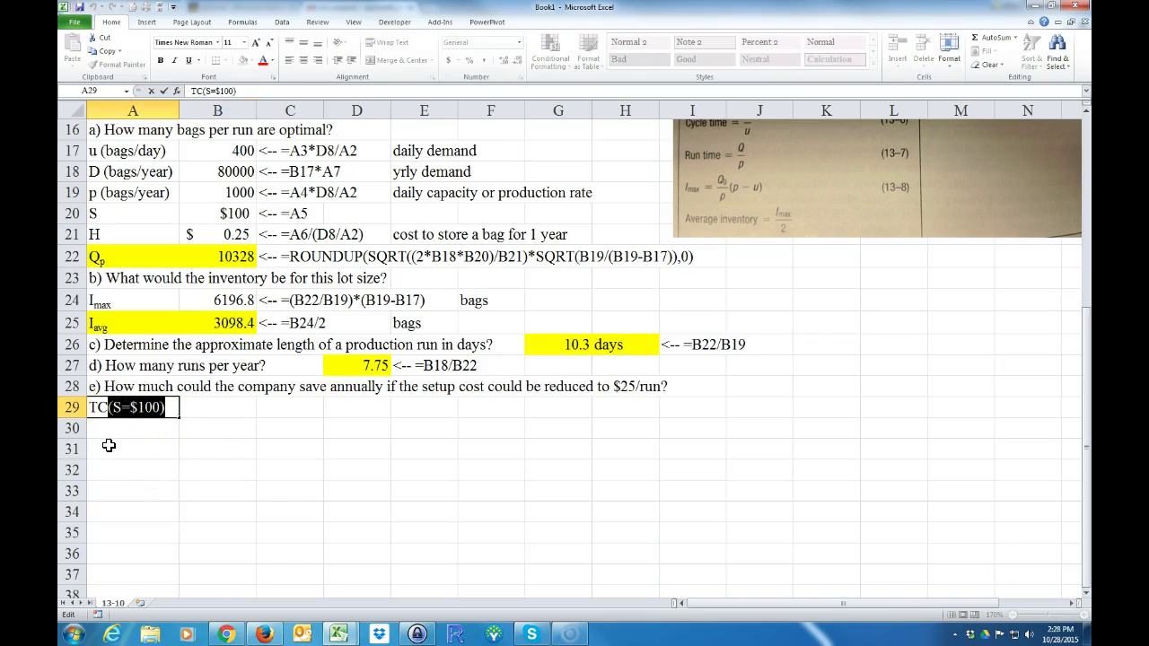
{"action": "key", "text": "ctrl+1"}
{"action": "key", "text": "alt+b"}
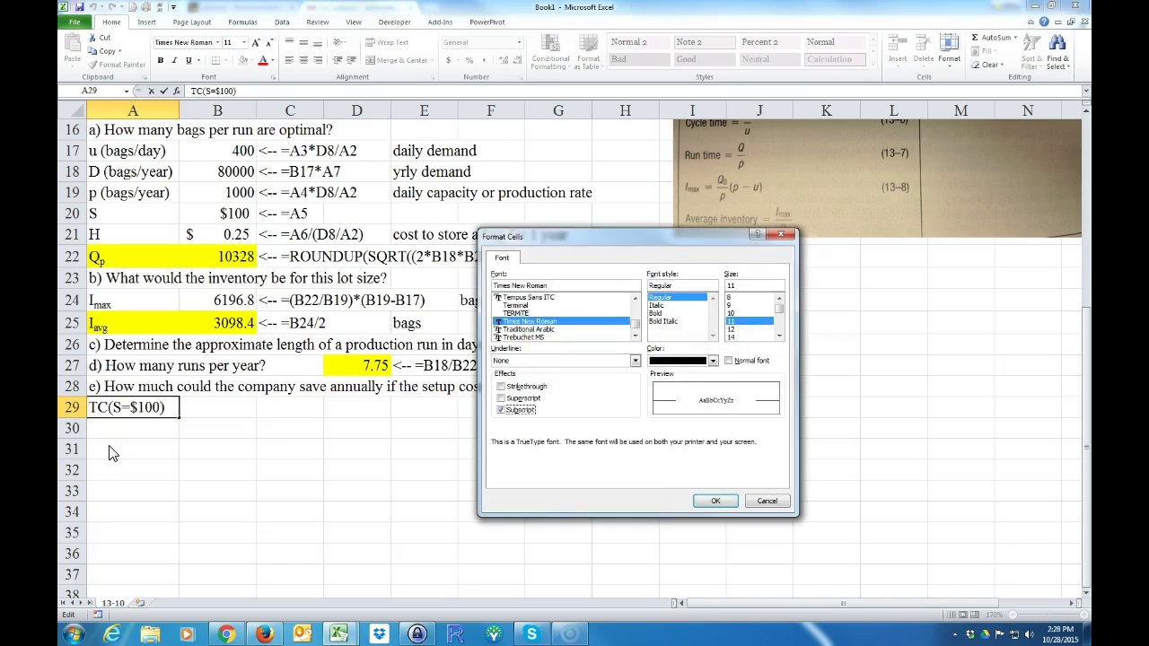
{"action": "key", "text": "Return"}
{"action": "left_click", "coordinate": [196, 448]}
- Calculate the total cost at the $100 setup cost in B29 with =B25*B21+(B18/B22)*B20
{"action": "scroll", "coordinate": [269, 503], "scroll_direction": "up", "scroll_amount": 2}
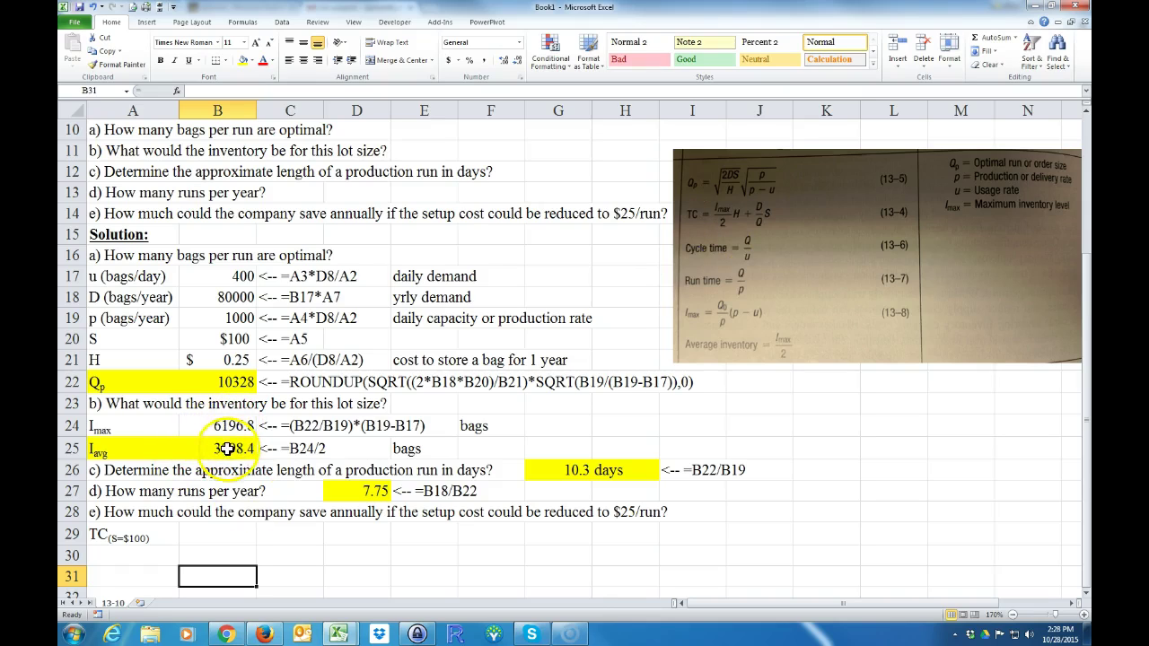
{"action": "left_click", "coordinate": [219, 535]}
{"action": "type", "text": "="}
{"action": "left_click", "coordinate": [228, 448]}
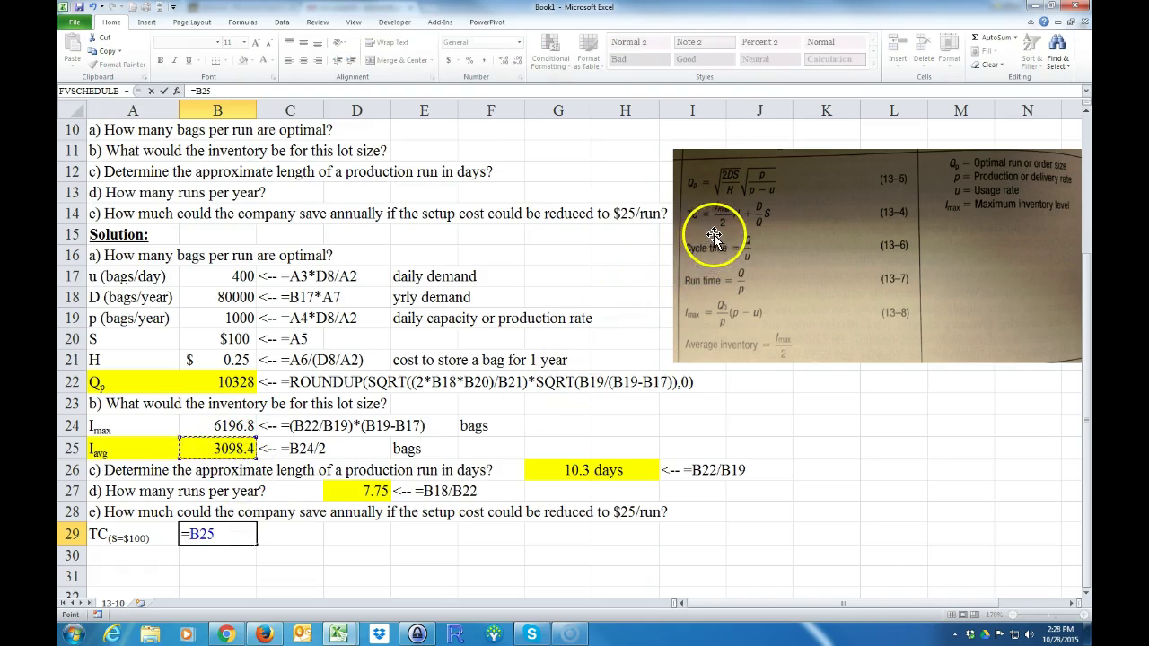
{"action": "type", "text": "*"}
{"action": "left_click", "coordinate": [233, 359]}
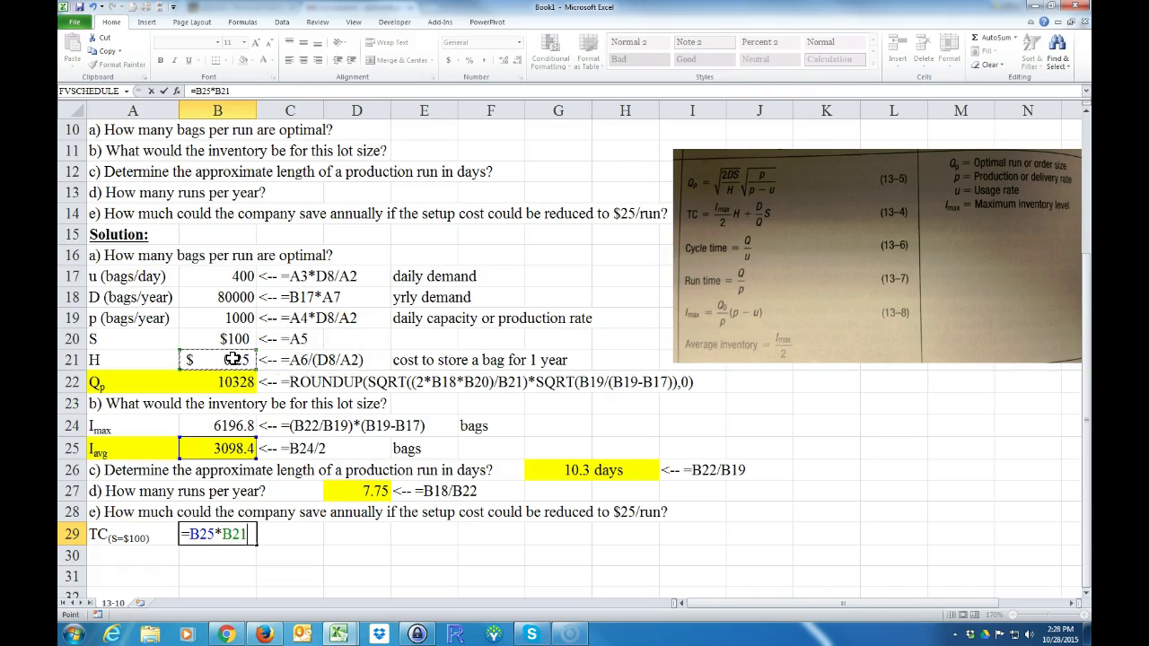
{"action": "type", "text": "+"}
{"action": "left_click", "coordinate": [736, 236]}
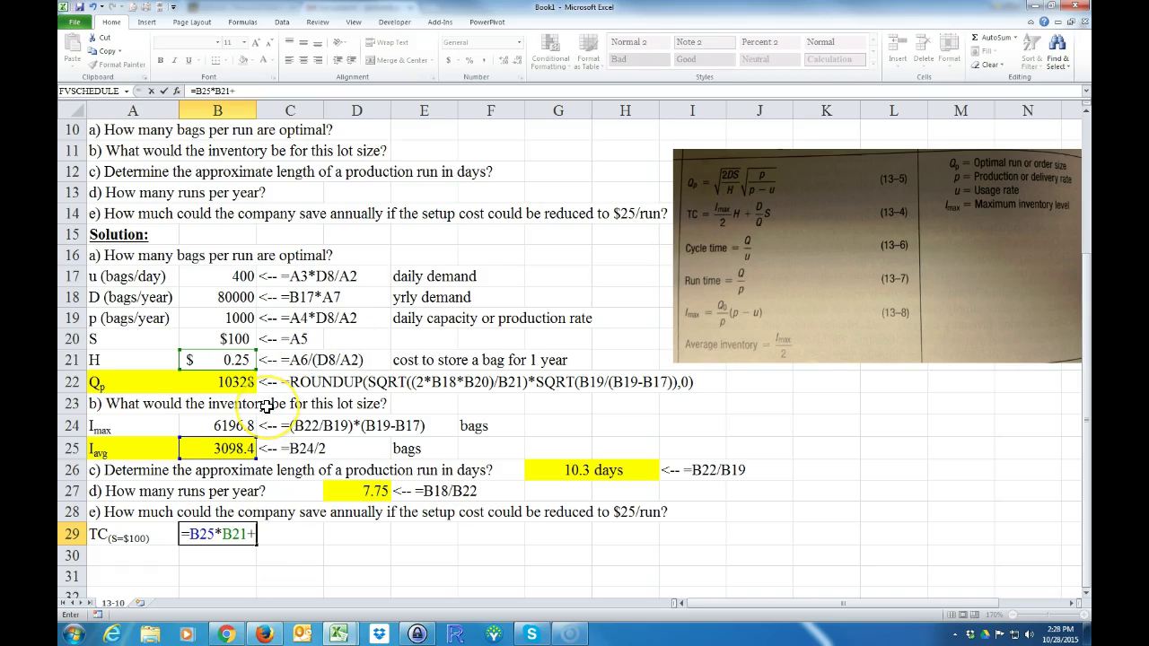
{"action": "type", "text": "("}
{"action": "left_click", "coordinate": [219, 298]}
{"action": "type", "text": "/"}
{"action": "left_click", "coordinate": [217, 382]}
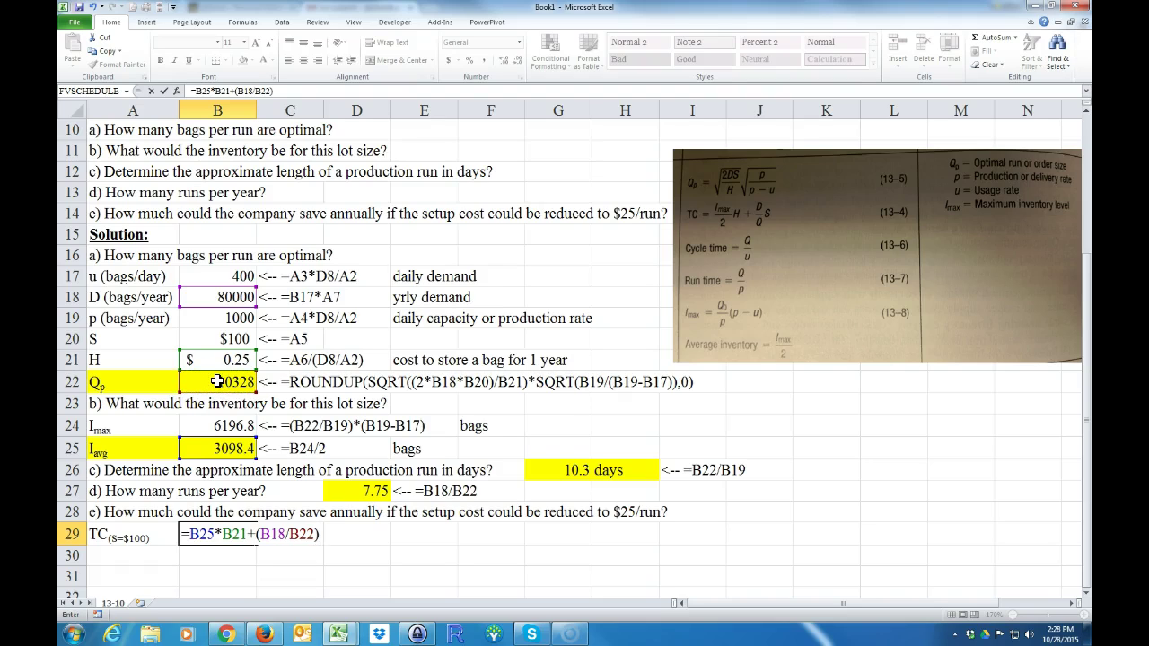
{"action": "type", "text": ")*"}
{"action": "left_click", "coordinate": [232, 338]}
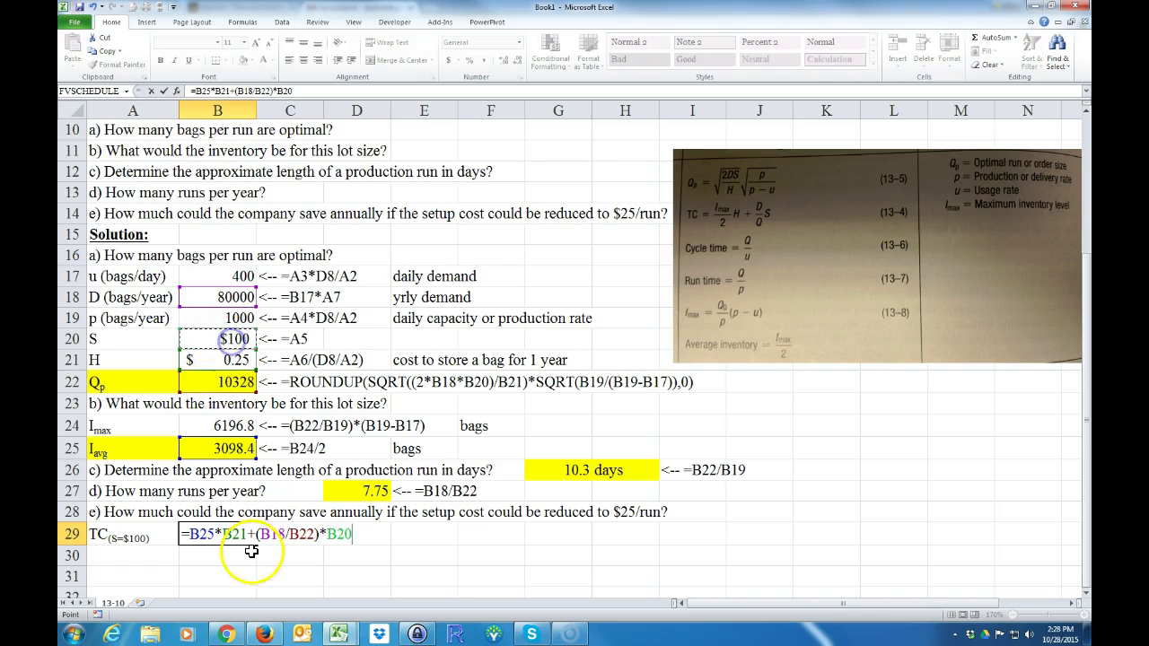
{"action": "key", "text": "Return"}
{"action": "left_click", "coordinate": [218, 534]}
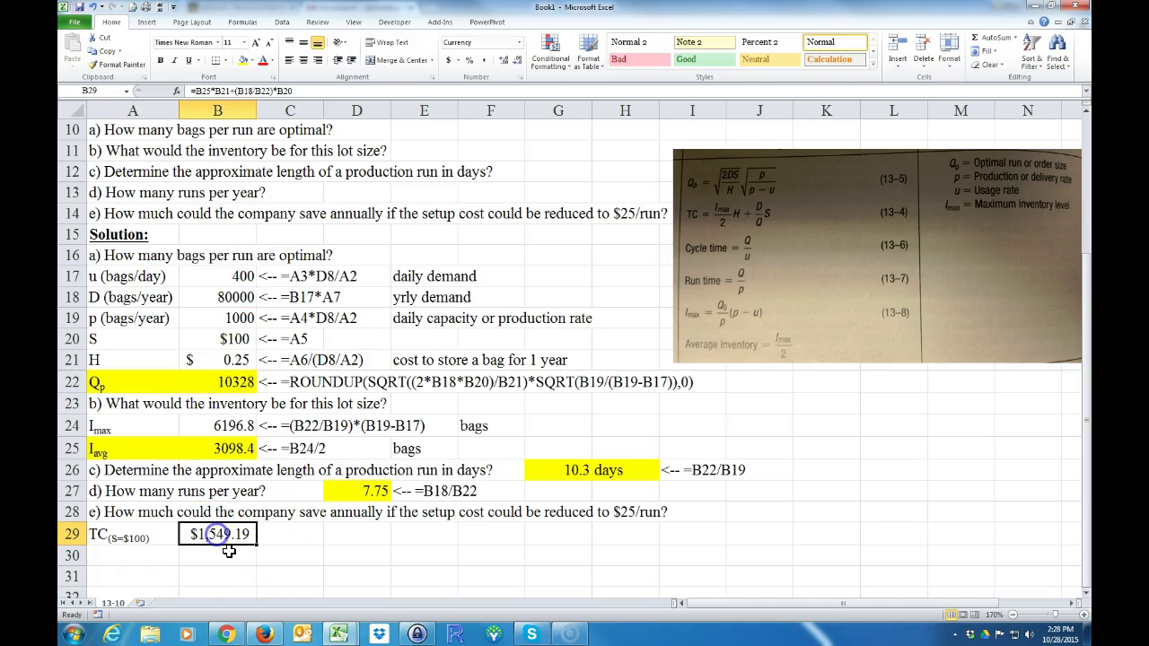
- Fill the TC label from A29 down to A30 and change it to TC(S=$25)
{"action": "scroll", "coordinate": [290, 469], "scroll_direction": "up", "scroll_amount": 2}
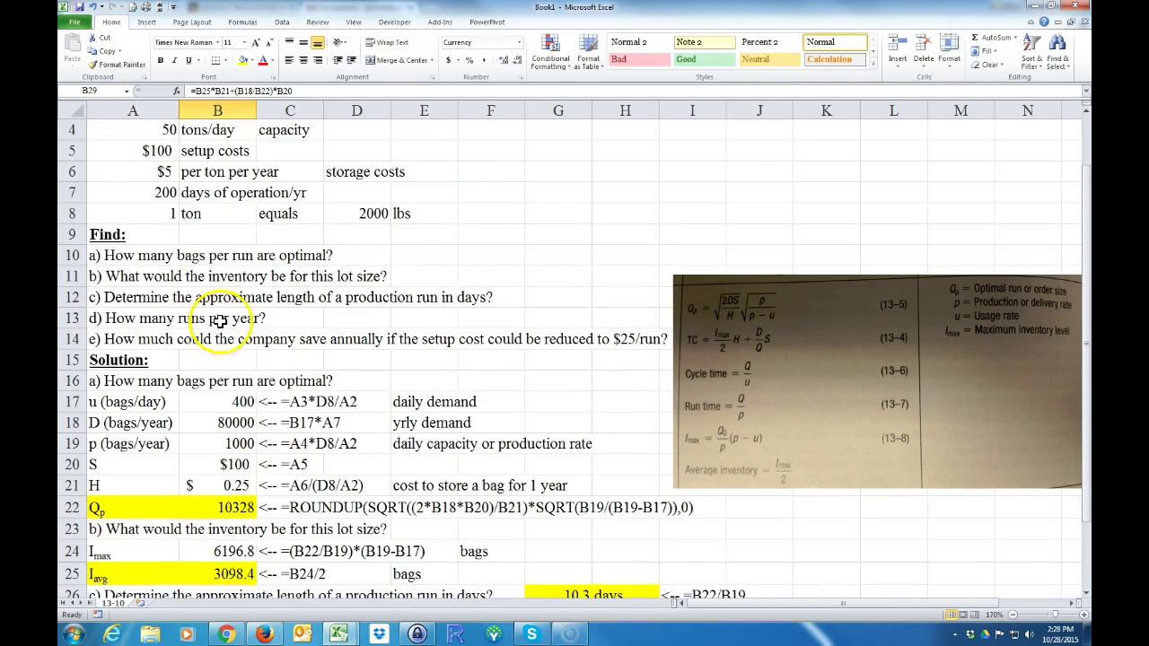
{"action": "left_click", "coordinate": [144, 151]}
{"action": "scroll", "coordinate": [149, 364], "scroll_direction": "down", "scroll_amount": 3}
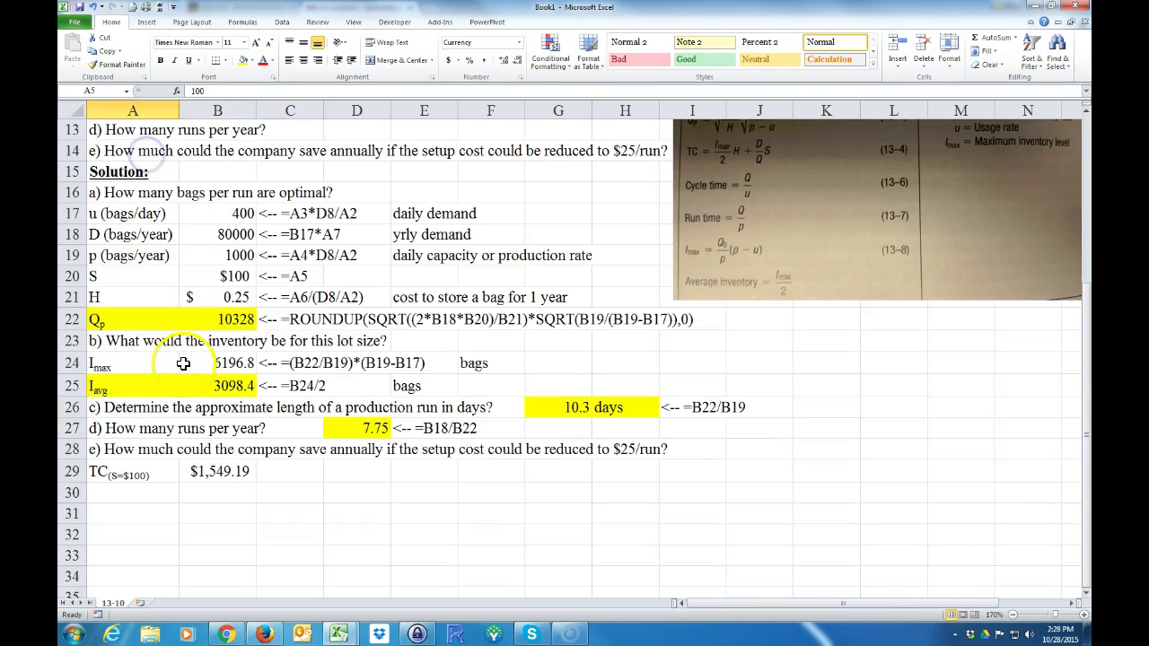
{"action": "left_click", "coordinate": [220, 471]}
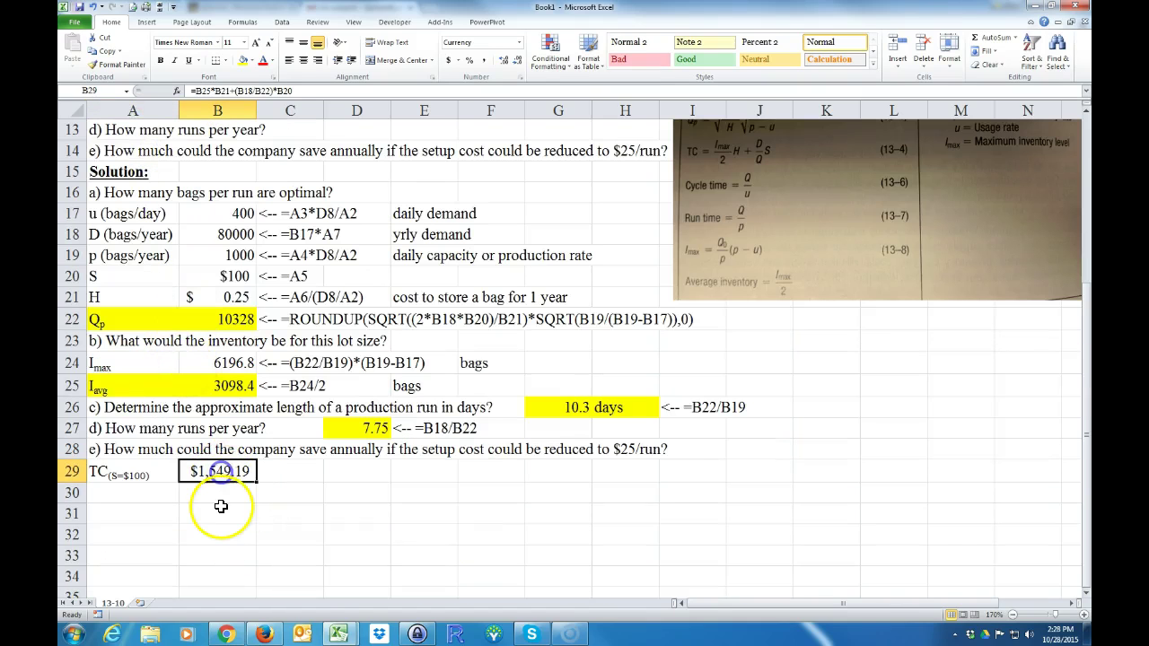
{"action": "left_click", "coordinate": [121, 475]}
{"action": "left_click_drag", "start_coordinate": [179, 482], "coordinate": [180, 496]}
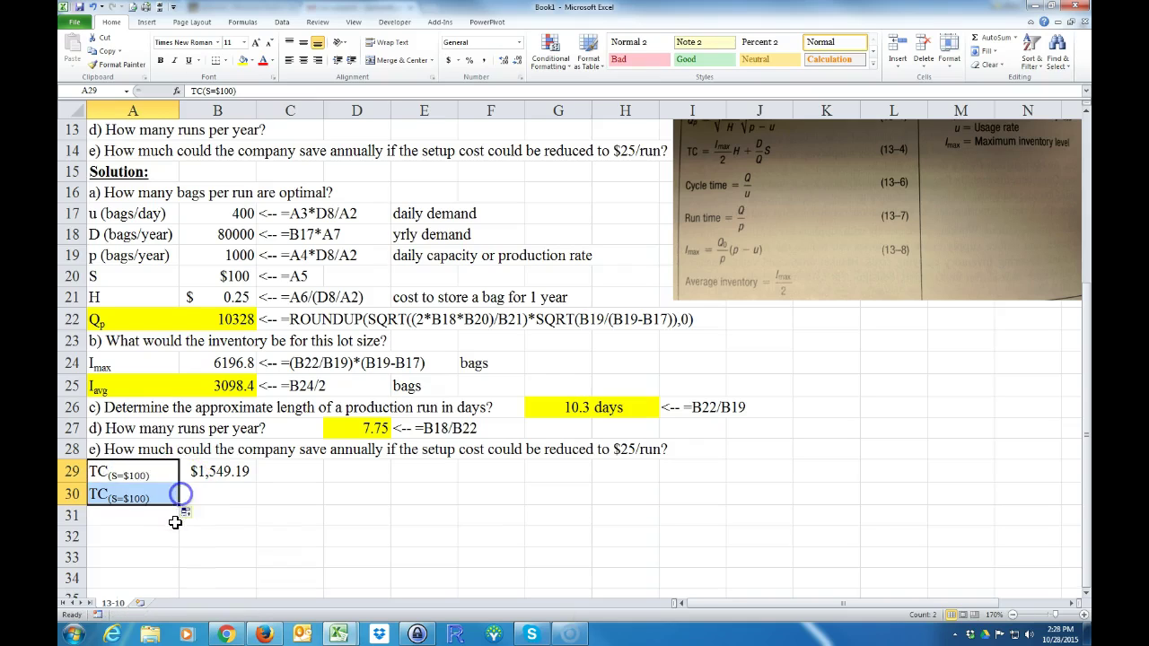
{"action": "double_click", "coordinate": [146, 494]}
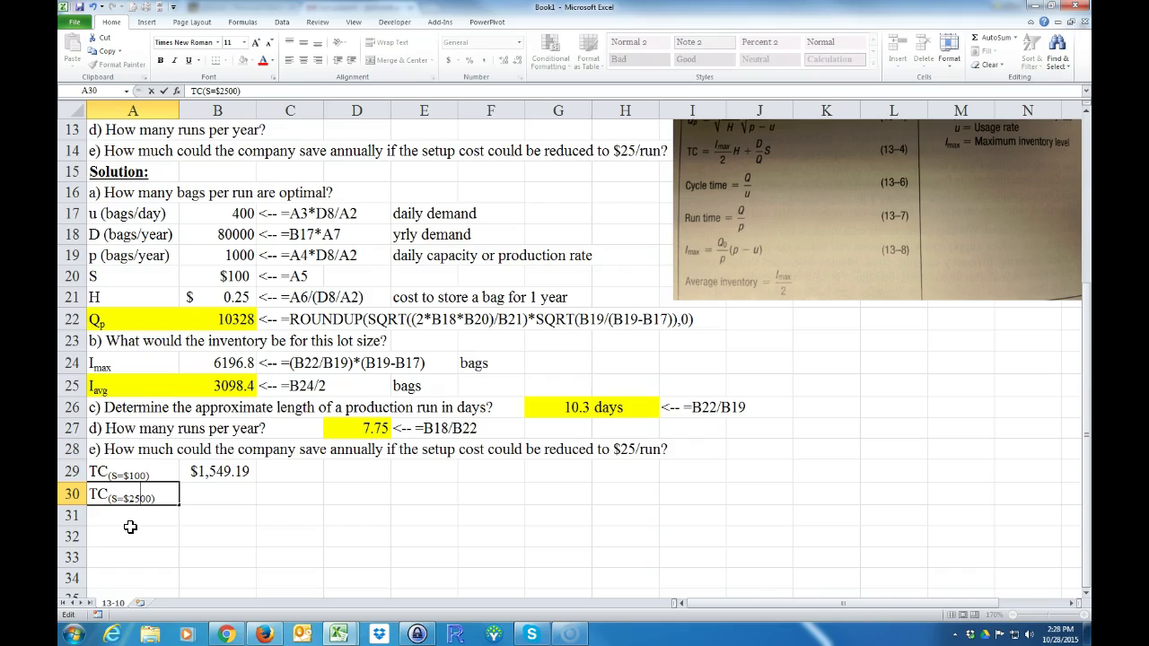
{"action": "left_click", "coordinate": [215, 554]}
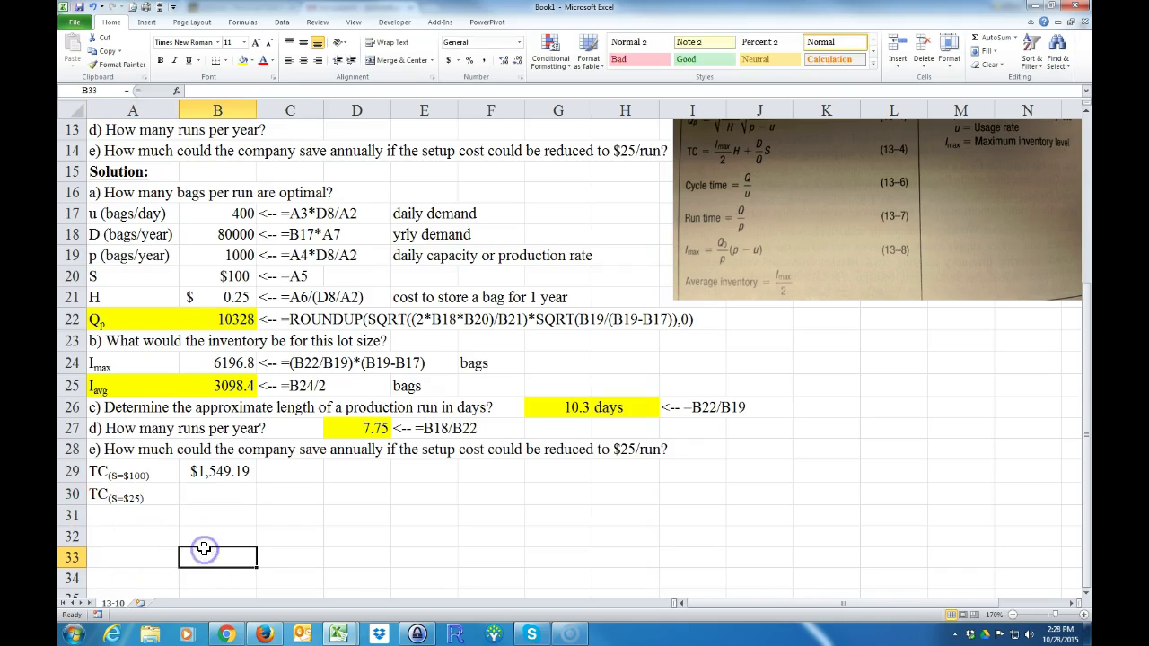
- Set the given setup cost in A5 to 25 to recalculate the total cost in B29
{"action": "left_click", "coordinate": [229, 467]}
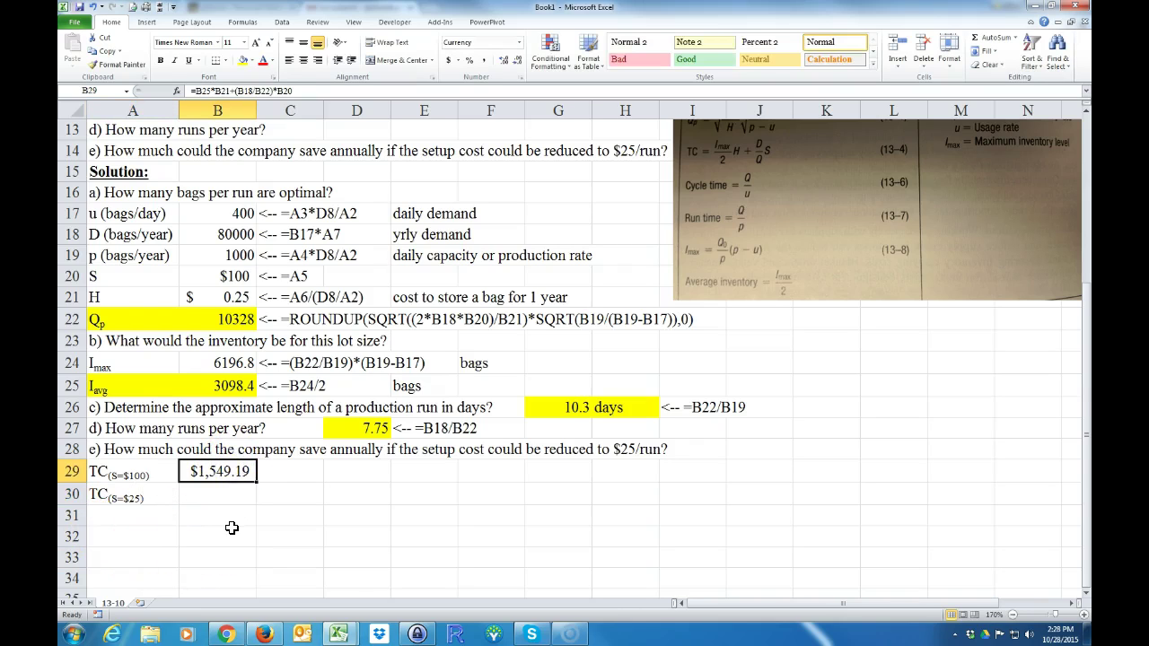
{"action": "scroll", "coordinate": [232, 528], "scroll_direction": "up", "scroll_amount": 4}
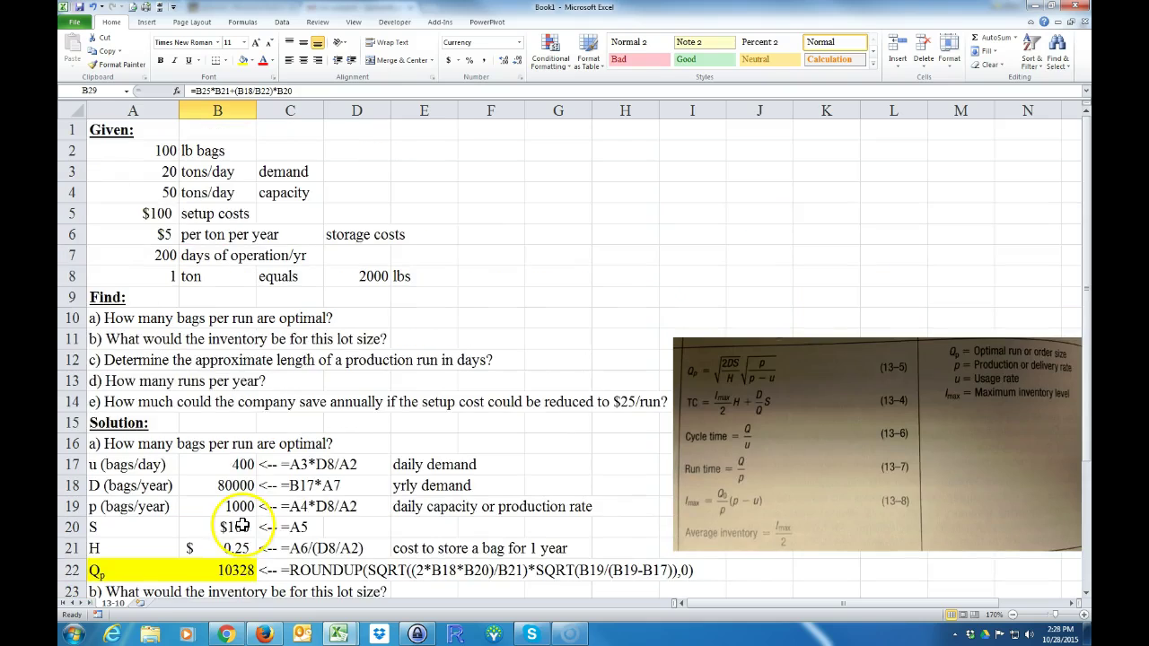
{"action": "left_click", "coordinate": [148, 212]}
{"action": "type", "text": "2"}
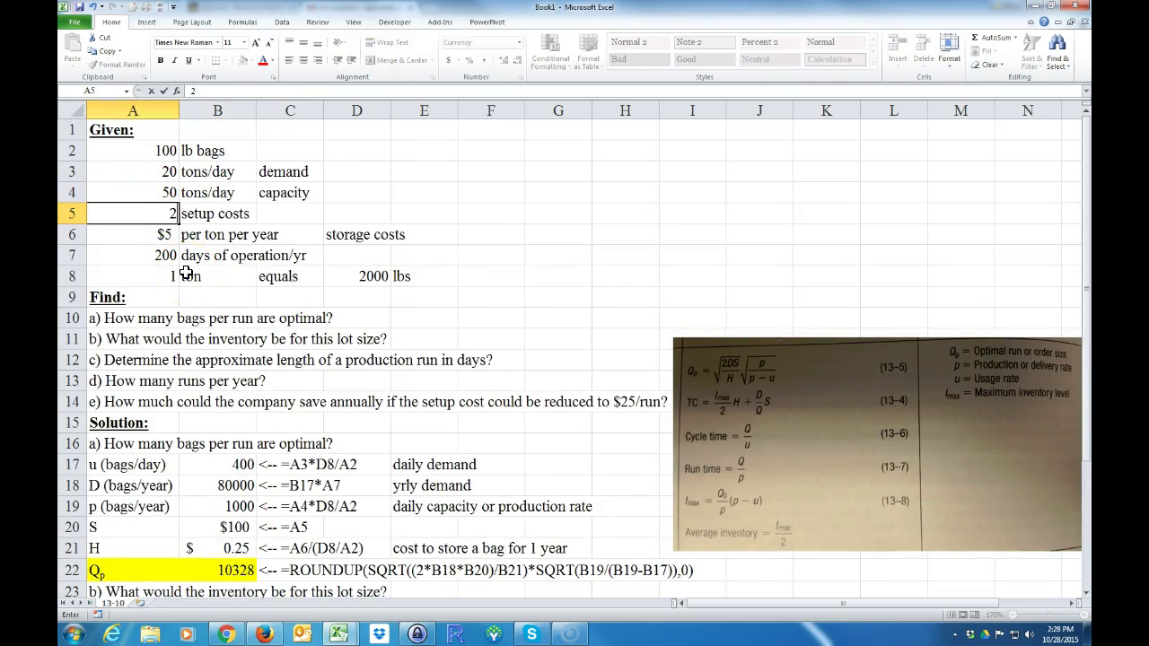
{"action": "type", "text": "5"}
{"action": "key", "text": "Return"}
{"action": "scroll", "coordinate": [184, 273], "scroll_direction": "down", "scroll_amount": 3}
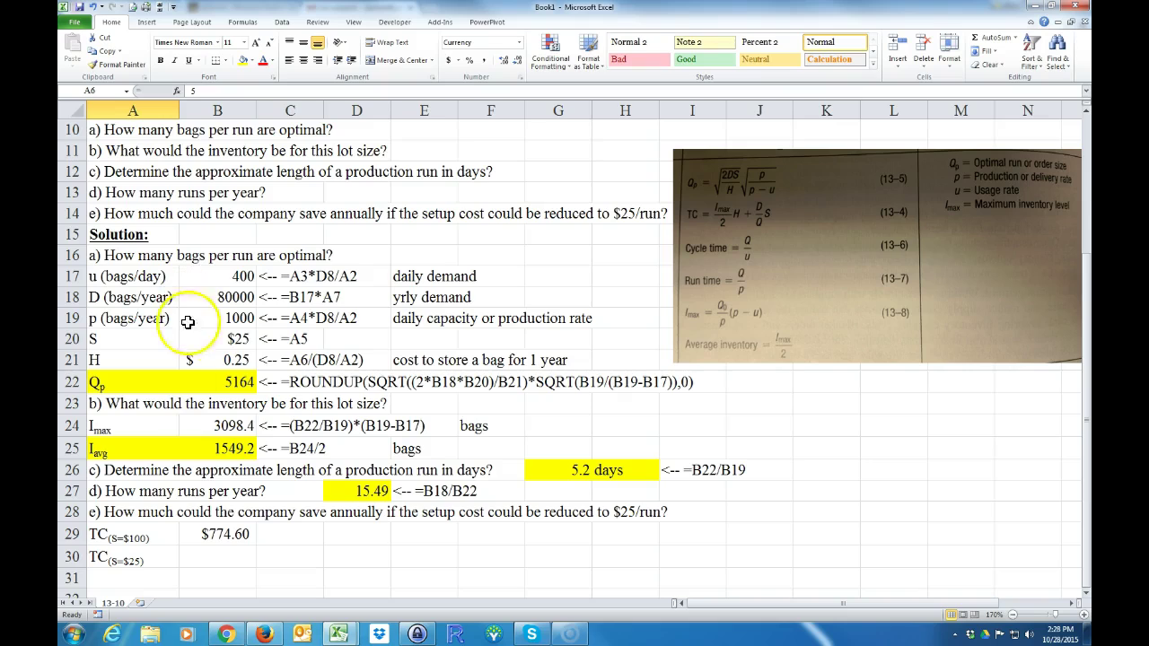
- Enter 744.60 in B30 as the total cost for the $25 setup cost and apply the Accounting number format
{"action": "left_click", "coordinate": [223, 534]}
{"action": "left_click", "coordinate": [210, 563]}
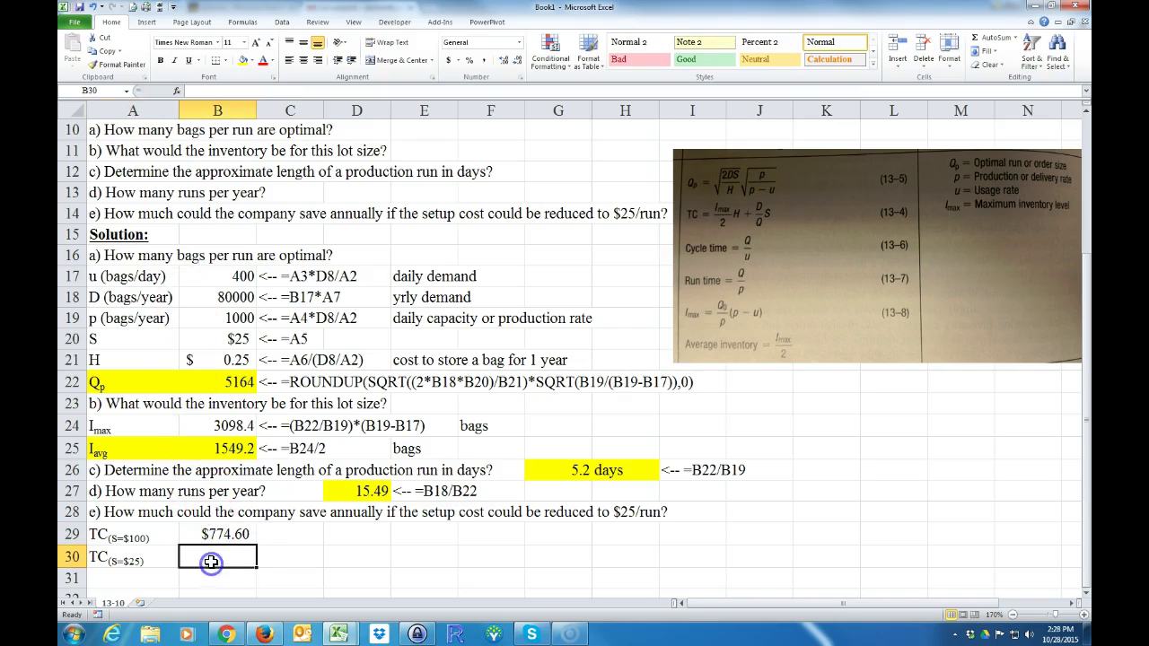
{"action": "type", "text": "7"}
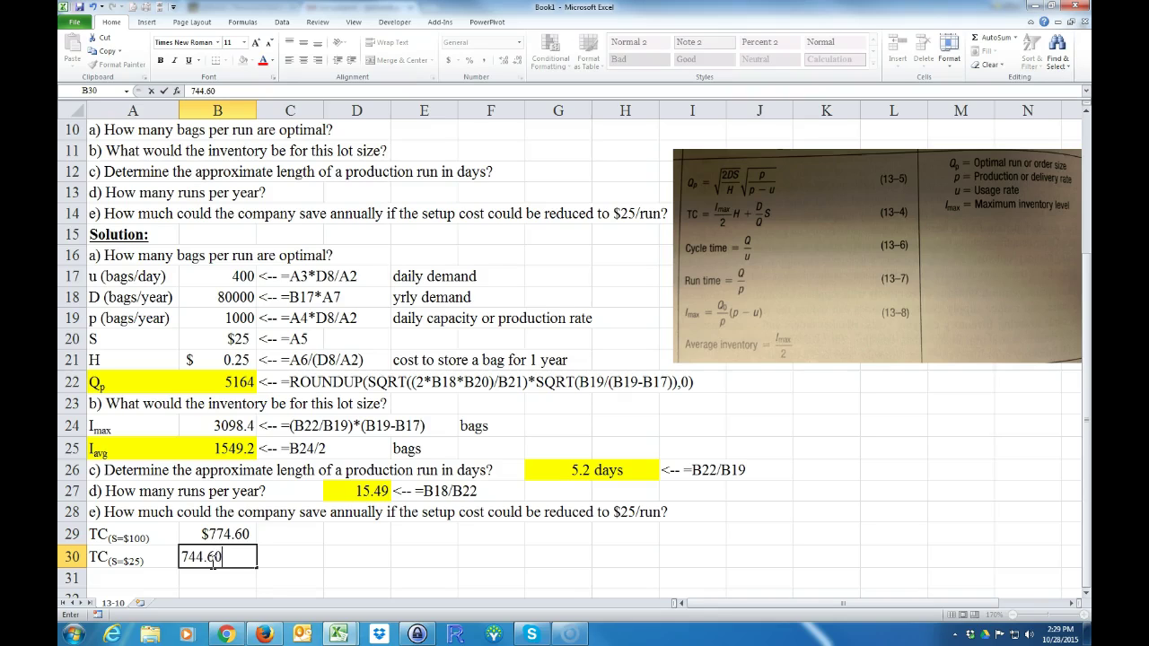
{"action": "type", "text": "44.60"}
{"action": "left_click", "coordinate": [216, 557]}
{"action": "left_click", "coordinate": [452, 60]}
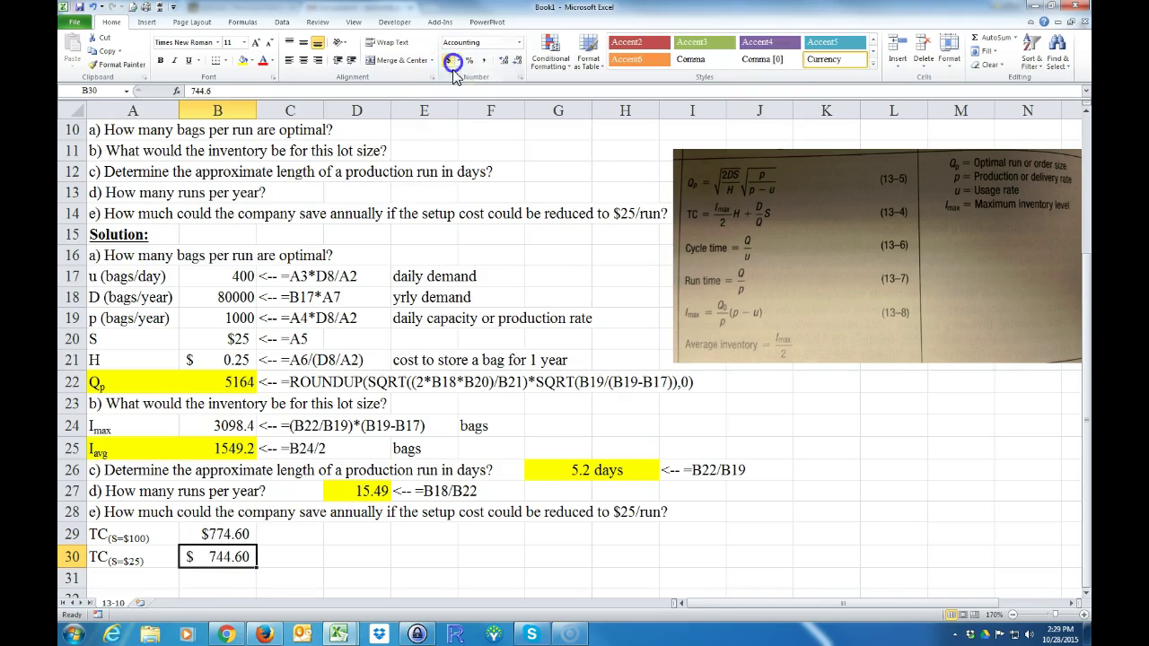
{"action": "left_click", "coordinate": [309, 534]}
- Set the given setup cost in A5 back to 100
{"action": "scroll", "coordinate": [199, 504], "scroll_direction": "up", "scroll_amount": 3}
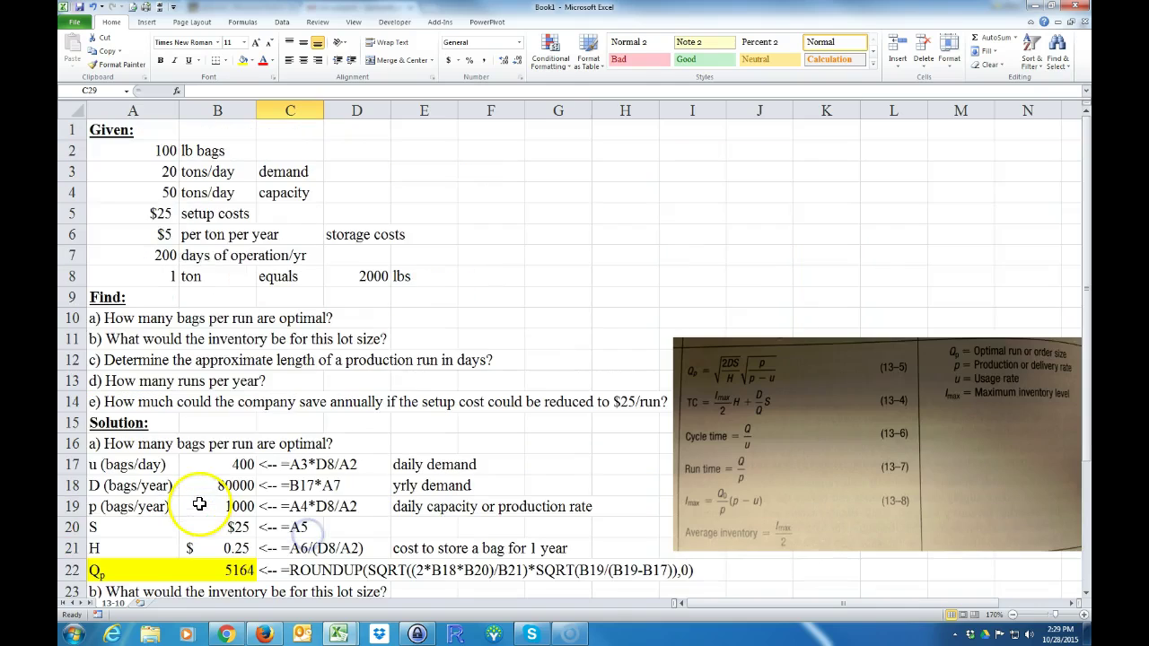
{"action": "left_click", "coordinate": [165, 215]}
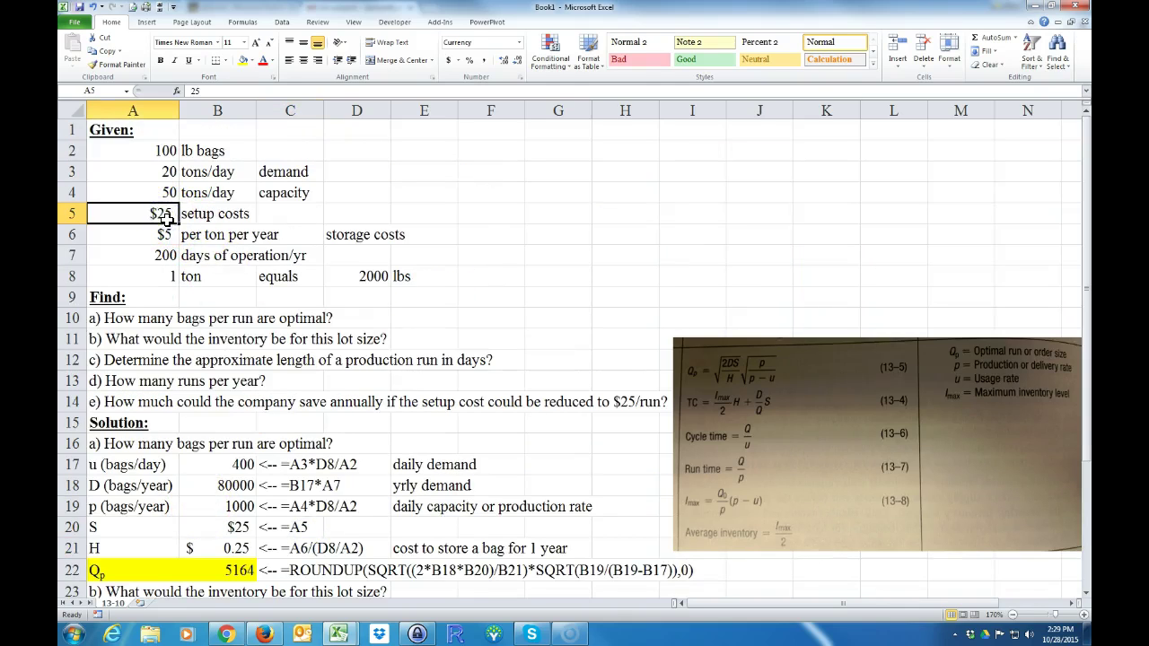
{"action": "type", "text": "100"}
{"action": "key", "text": "Return"}
{"action": "scroll", "coordinate": [302, 321], "scroll_direction": "down", "scroll_amount": 3}
- Add the label "savings" in A31 and calculate the annual savings in B31 with =B29-B30
{"action": "left_click", "coordinate": [193, 582]}
{"action": "scroll", "coordinate": [132, 584], "scroll_direction": "down", "scroll_amount": 1}
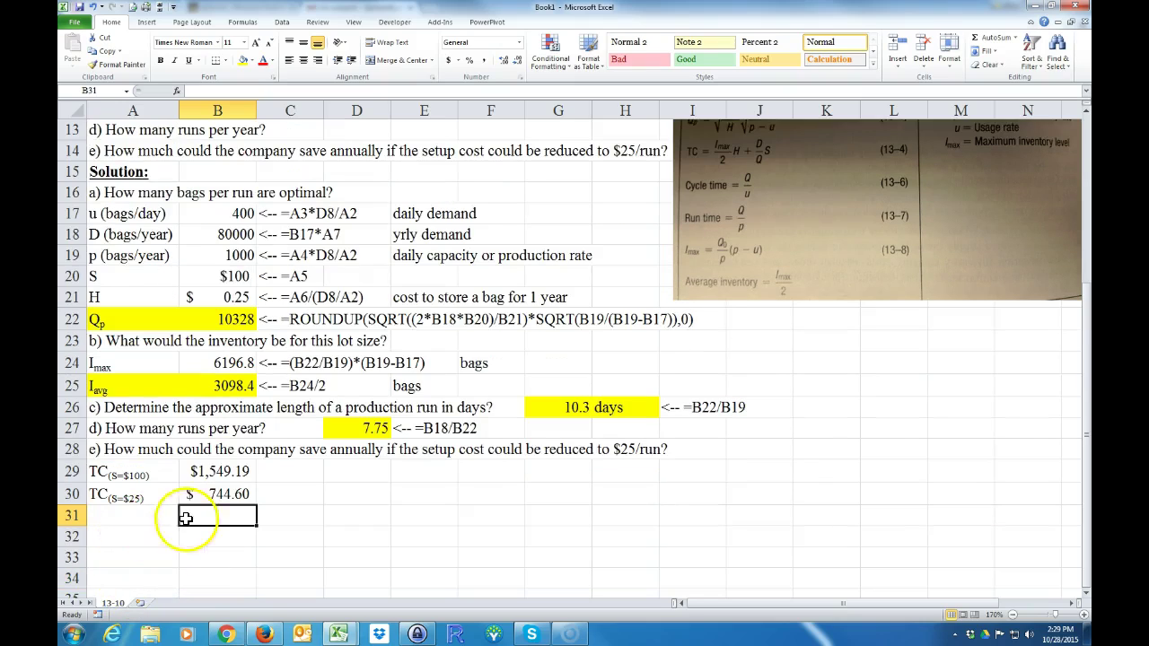
{"action": "left_click", "coordinate": [144, 520]}
{"action": "type", "text": "savings"}
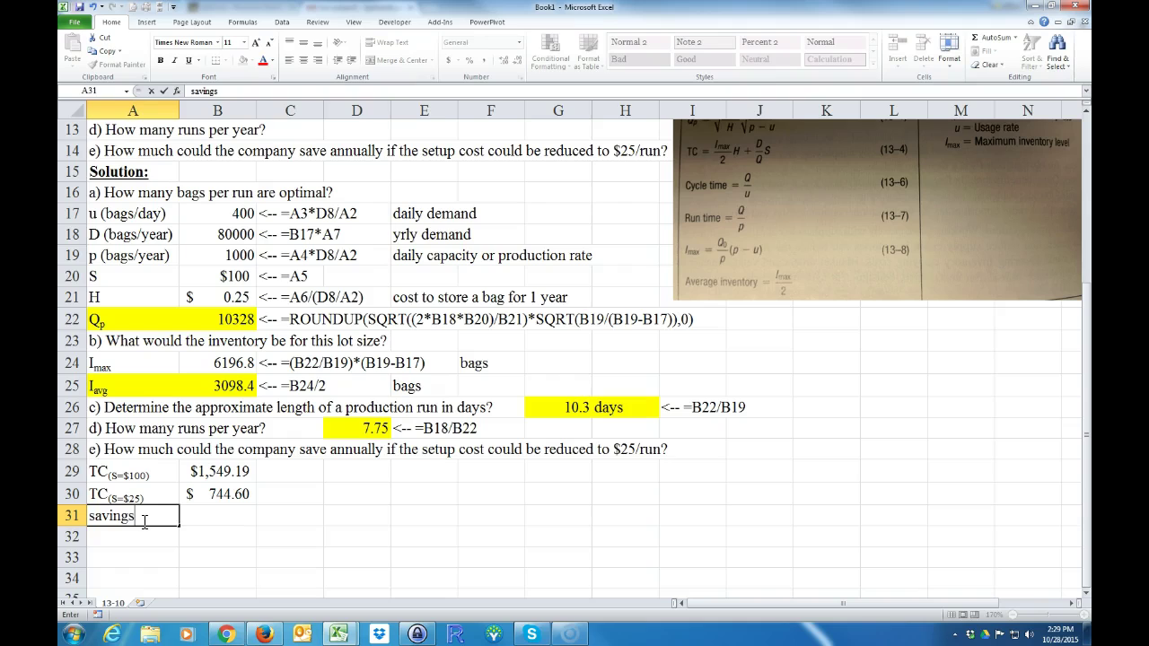
{"action": "key", "text": "Tab"}
{"action": "type", "text": "="}
{"action": "left_click", "coordinate": [230, 470]}
{"action": "type", "text": "-"}
{"action": "left_click", "coordinate": [220, 496]}
{"action": "key", "text": "Return"}
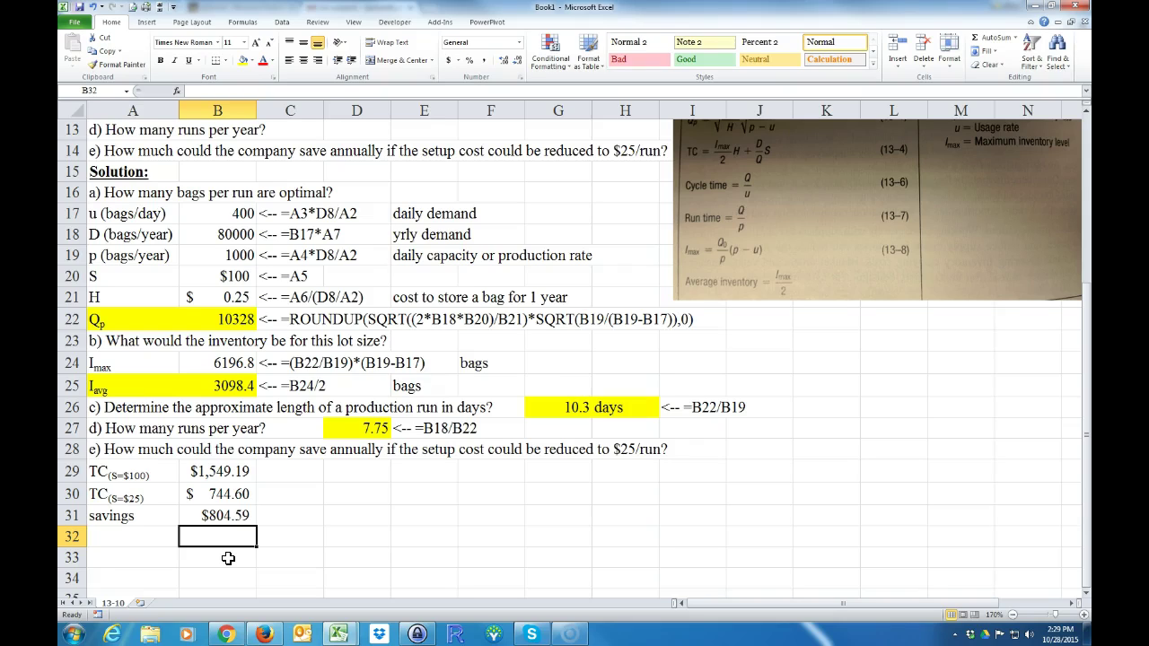
- Set the setup cost in A5 to 25 again and check the recalculated total costs and savings
{"action": "scroll", "coordinate": [232, 579], "scroll_direction": "up", "scroll_amount": 4}
{"action": "left_click", "coordinate": [157, 208]}
{"action": "type", "text": "2"}
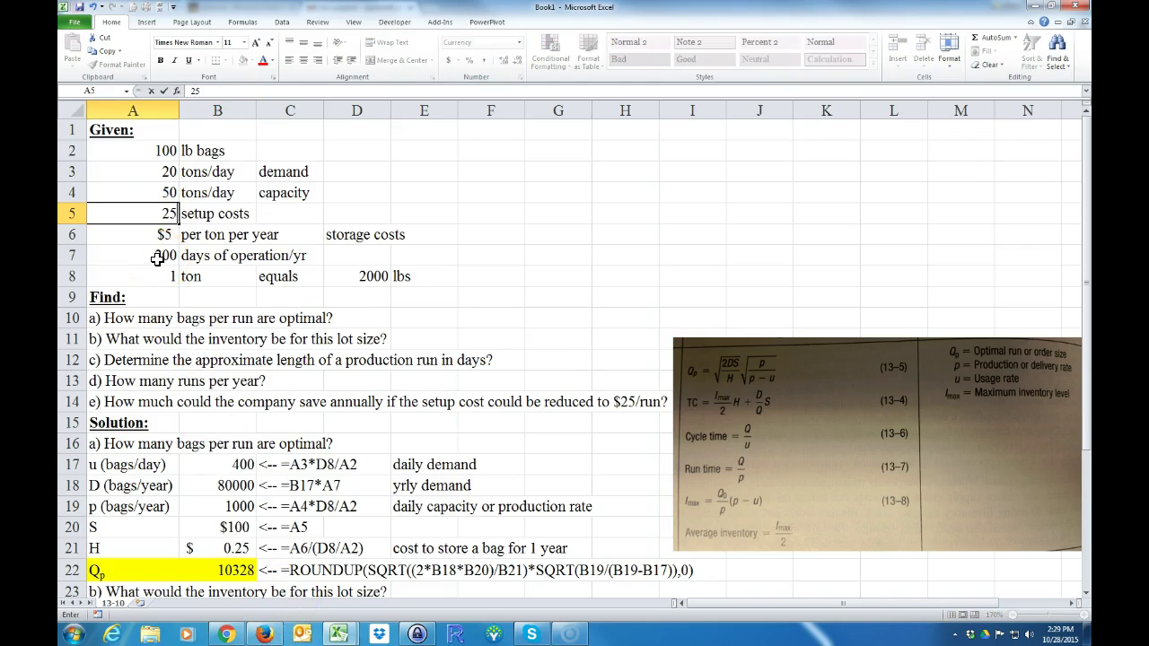
{"action": "type", "text": "5"}
{"action": "key", "text": "Return"}
{"action": "scroll", "coordinate": [179, 404], "scroll_direction": "down", "scroll_amount": 4}
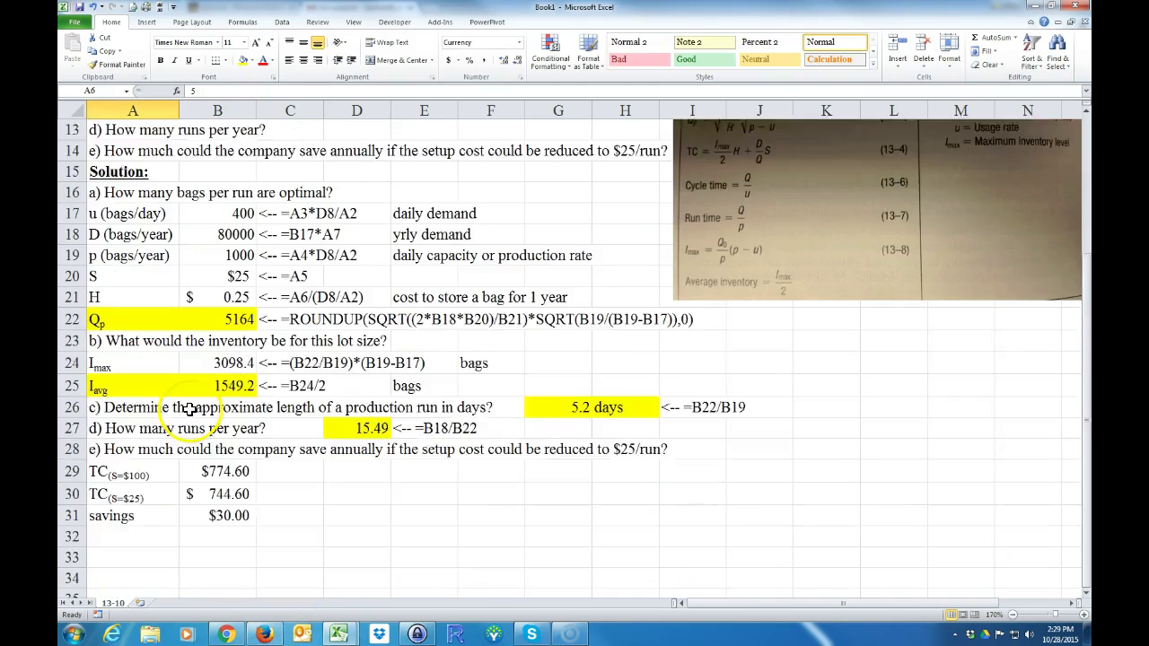
{"action": "scroll", "coordinate": [189, 409], "scroll_direction": "down", "scroll_amount": 1}
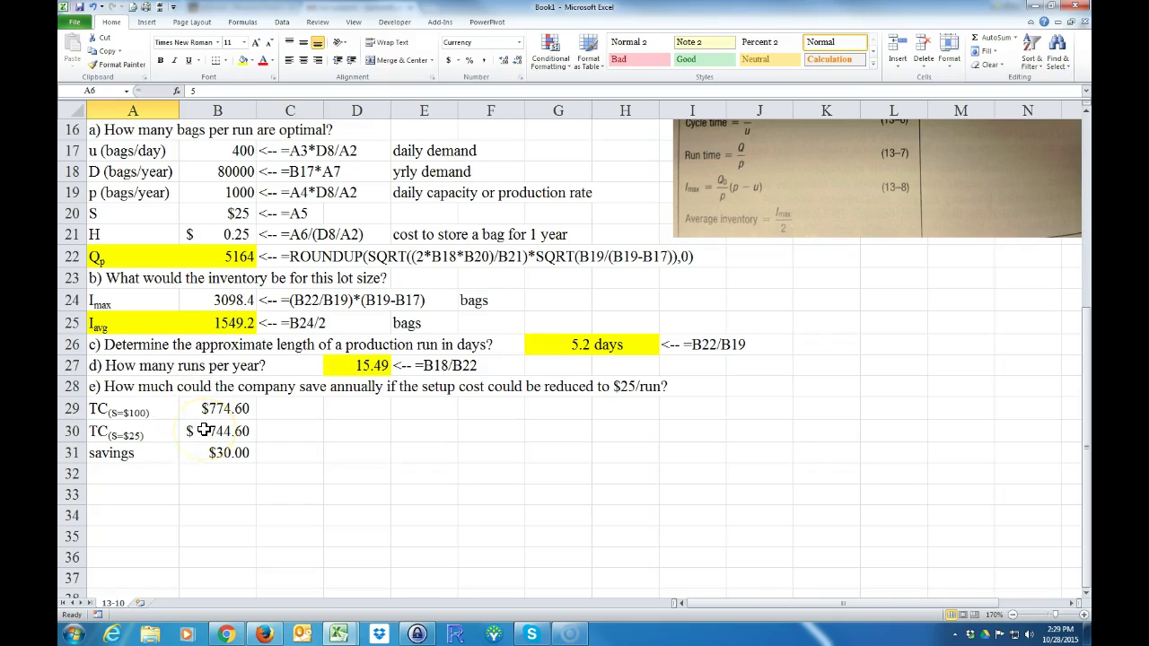
- Restore the setup cost in A5 to 100 after the check
{"action": "scroll", "coordinate": [205, 431], "scroll_direction": "up", "scroll_amount": 5}
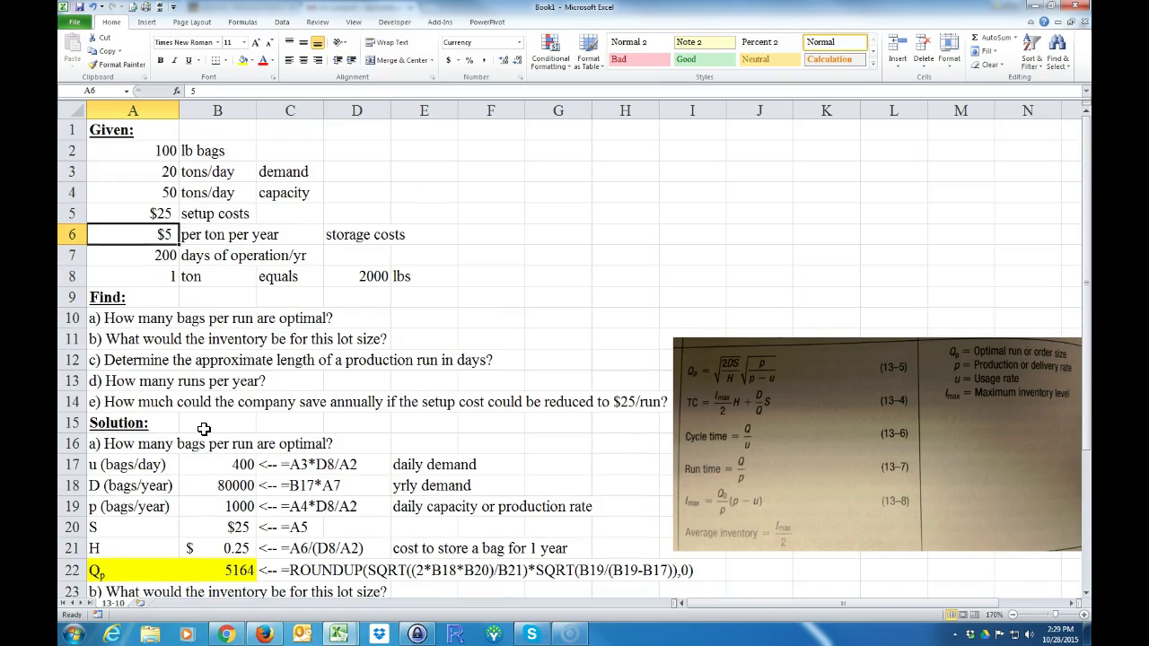
{"action": "left_click", "coordinate": [148, 213]}
{"action": "type", "text": "100"}
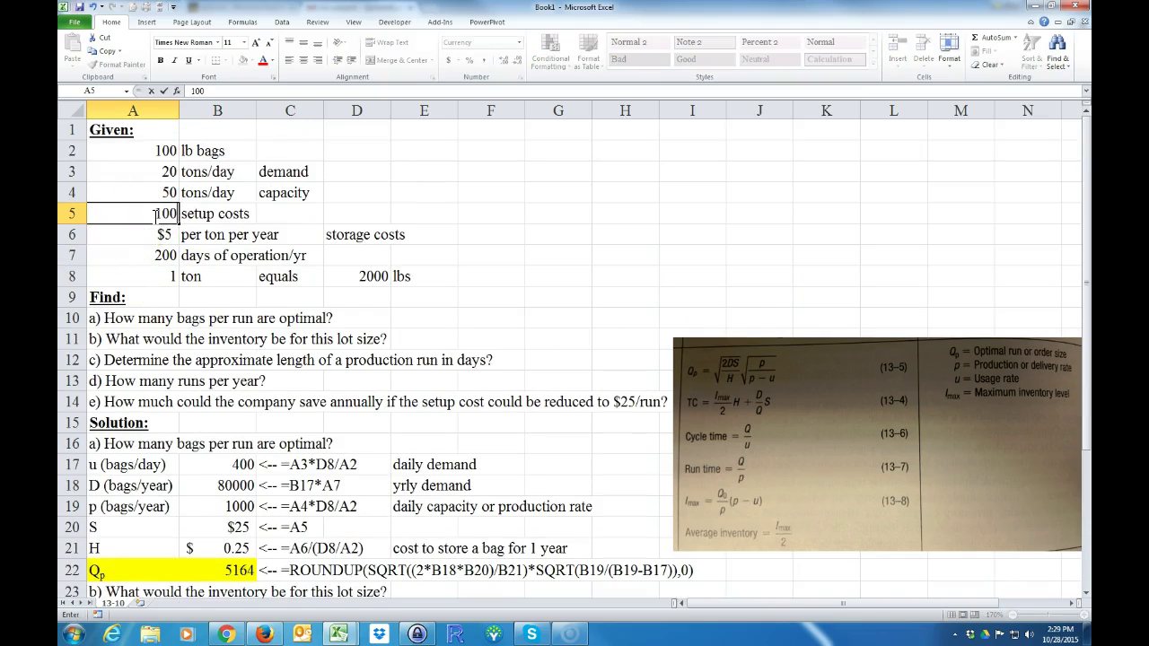
{"action": "key", "text": "Return"}
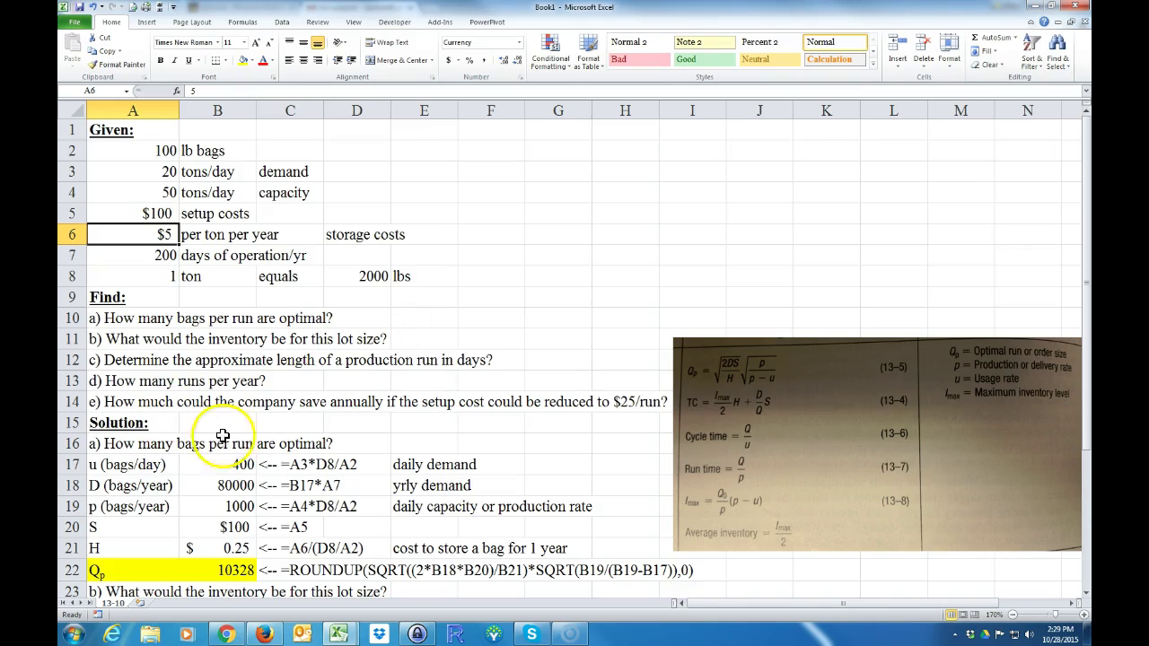
- Set the setup cost in A5 to 25 and correct the fixed total cost for S=$25 in B30 to 774.6
{"action": "left_click", "coordinate": [448, 592]}
{"action": "scroll", "coordinate": [386, 593], "scroll_direction": "down", "scroll_amount": 5}
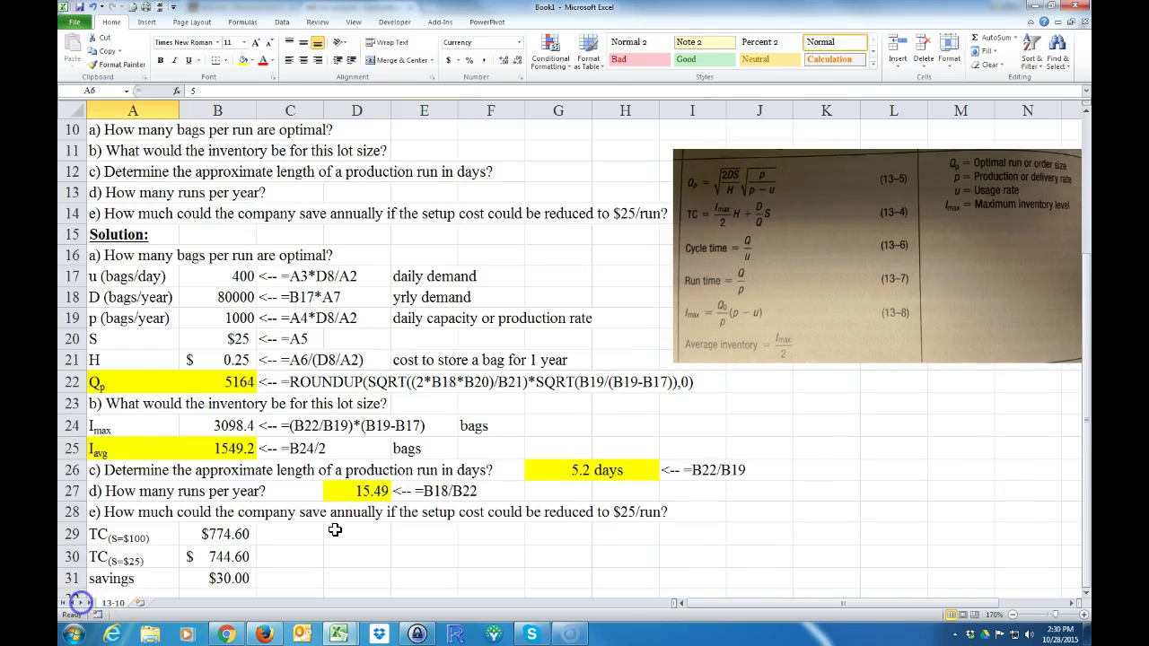
{"action": "scroll", "coordinate": [330, 529], "scroll_direction": "down", "scroll_amount": 1}
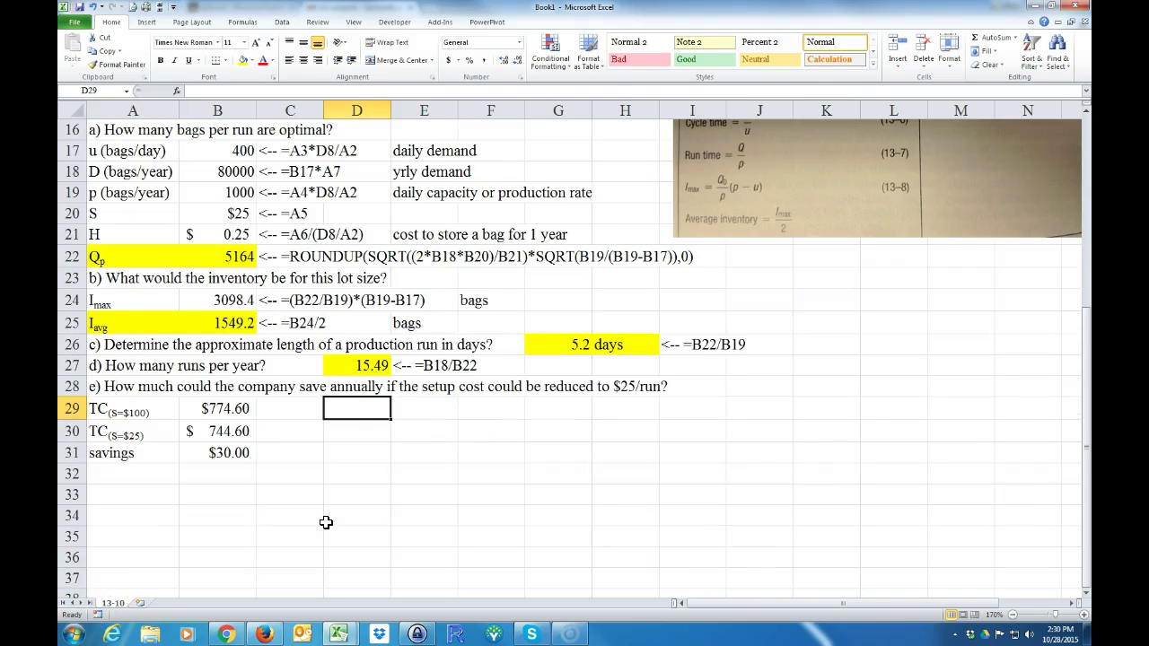
{"action": "scroll", "coordinate": [326, 522], "scroll_direction": "up", "scroll_amount": 1}
{"action": "scroll", "coordinate": [153, 300], "scroll_direction": "up", "scroll_amount": 3}
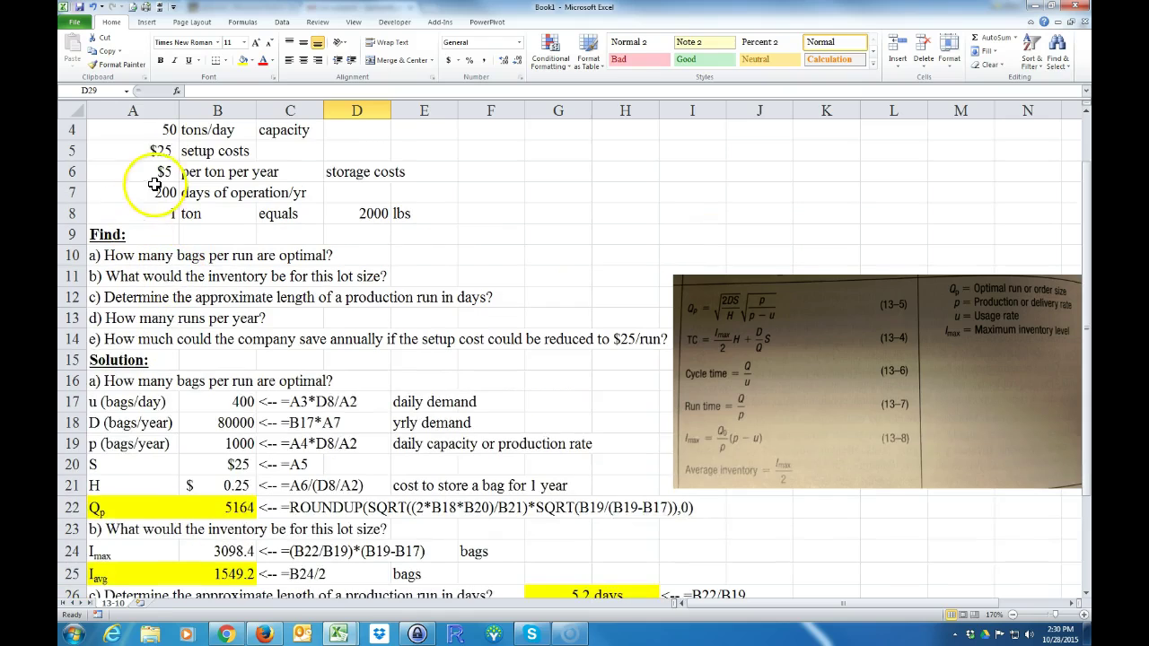
{"action": "scroll", "coordinate": [154, 149], "scroll_direction": "down", "scroll_amount": 3}
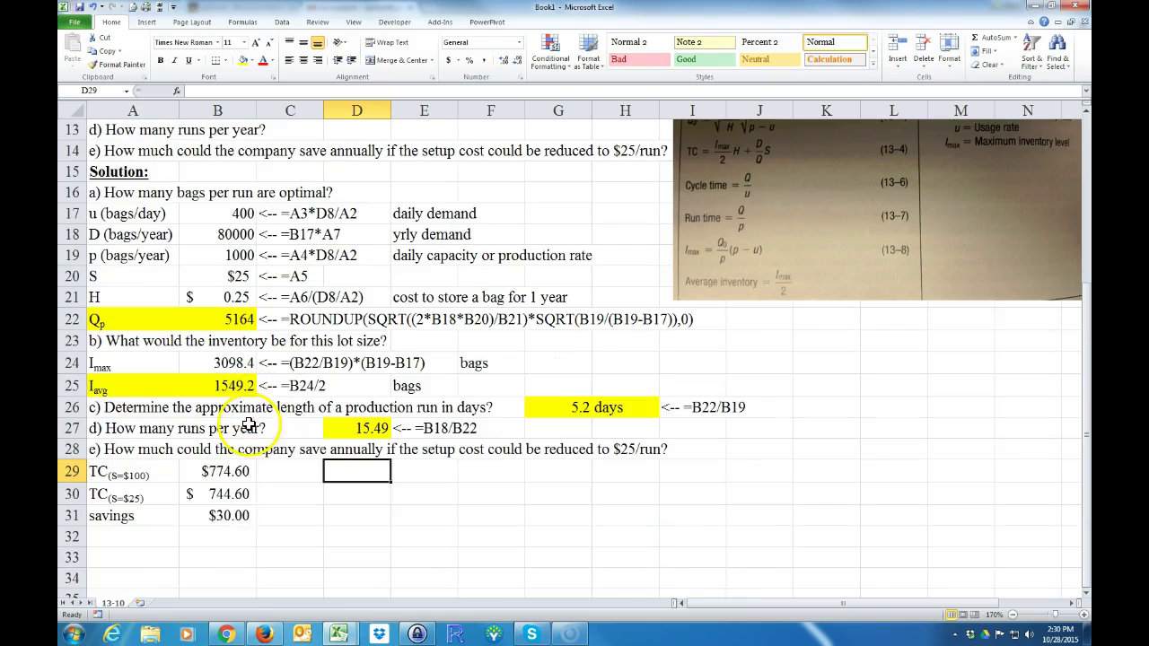
{"action": "double_click", "coordinate": [225, 495]}
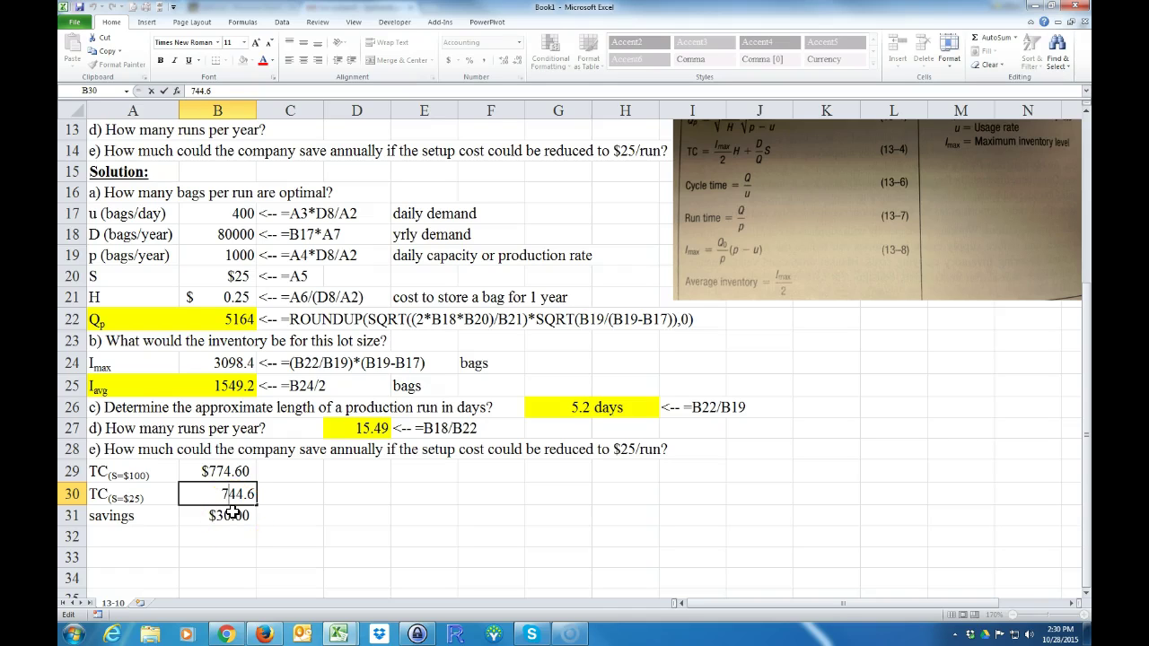
{"action": "key", "text": "Return"}
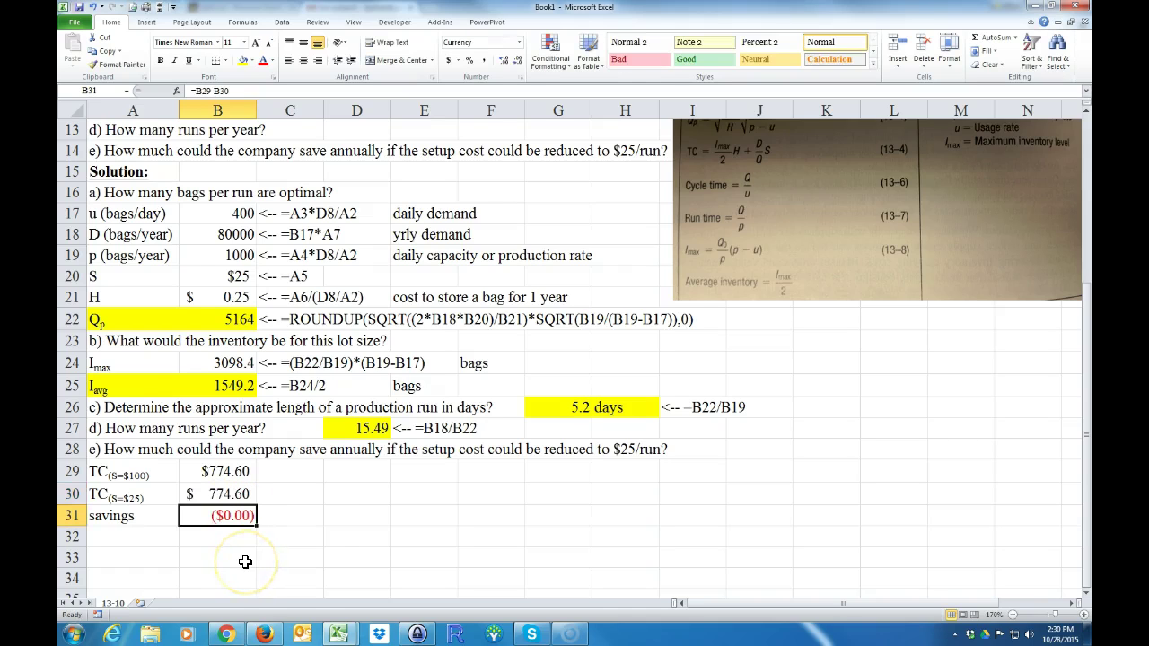
- Return the given setup cost in A5 to 100
{"action": "scroll", "coordinate": [245, 562], "scroll_direction": "up", "scroll_amount": 4}
{"action": "left_click", "coordinate": [146, 218]}
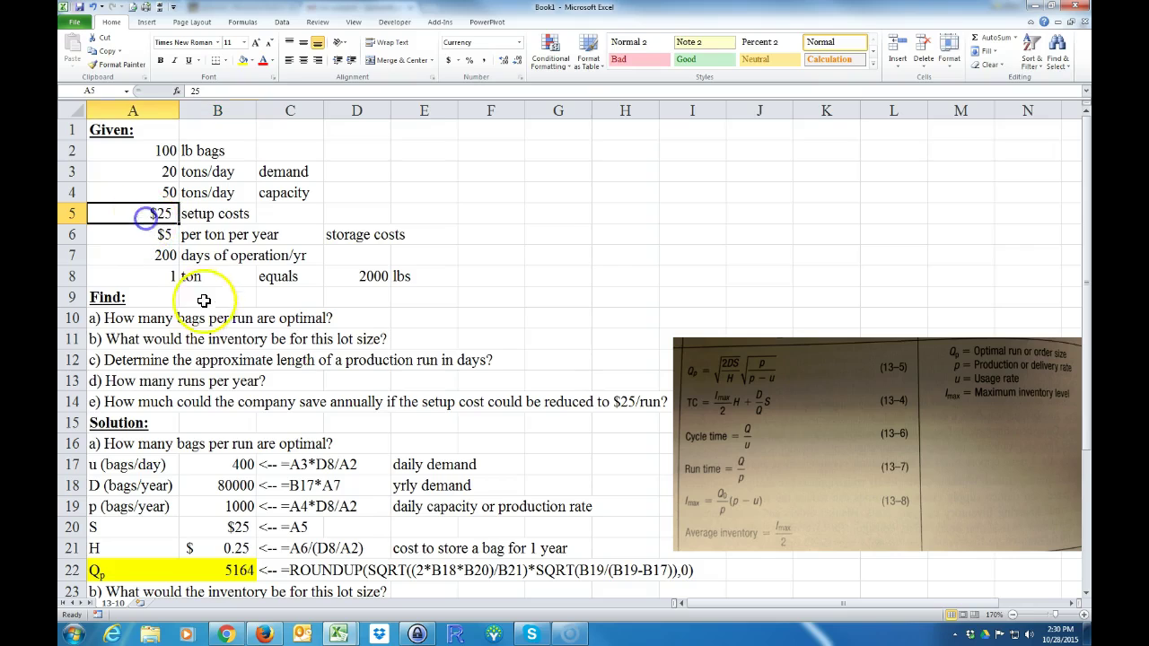
{"action": "type", "text": "100"}
{"action": "key", "text": "Return"}
- Highlight the savings label and result in A31:B31 with yellow fill
{"action": "scroll", "coordinate": [332, 484], "scroll_direction": "down", "scroll_amount": 3}
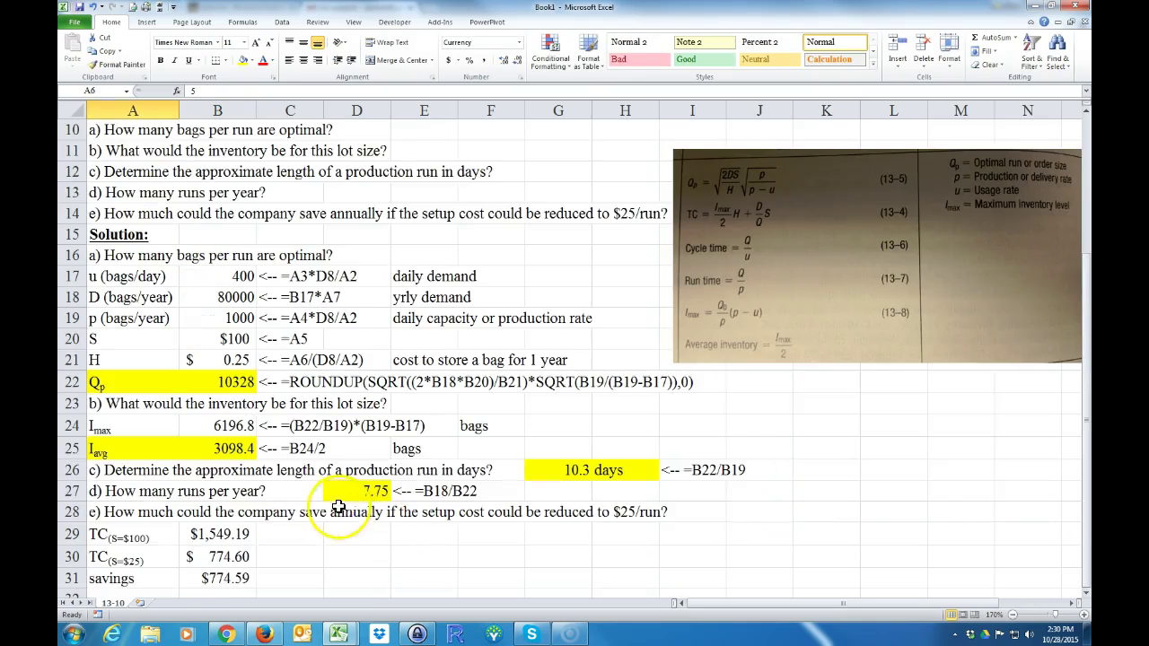
{"action": "scroll", "coordinate": [202, 548], "scroll_direction": "down", "scroll_amount": 3}
{"action": "left_click_drag", "start_coordinate": [166, 395], "coordinate": [215, 390]}
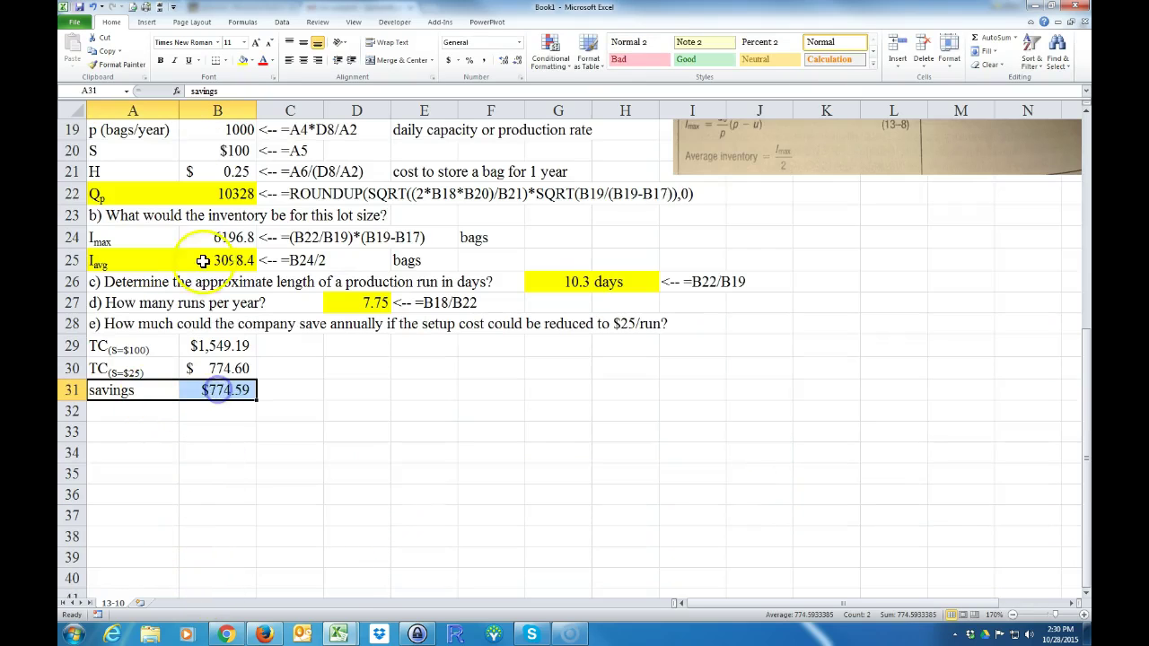
{"action": "left_click", "coordinate": [242, 59]}
{"action": "left_click", "coordinate": [356, 445]}
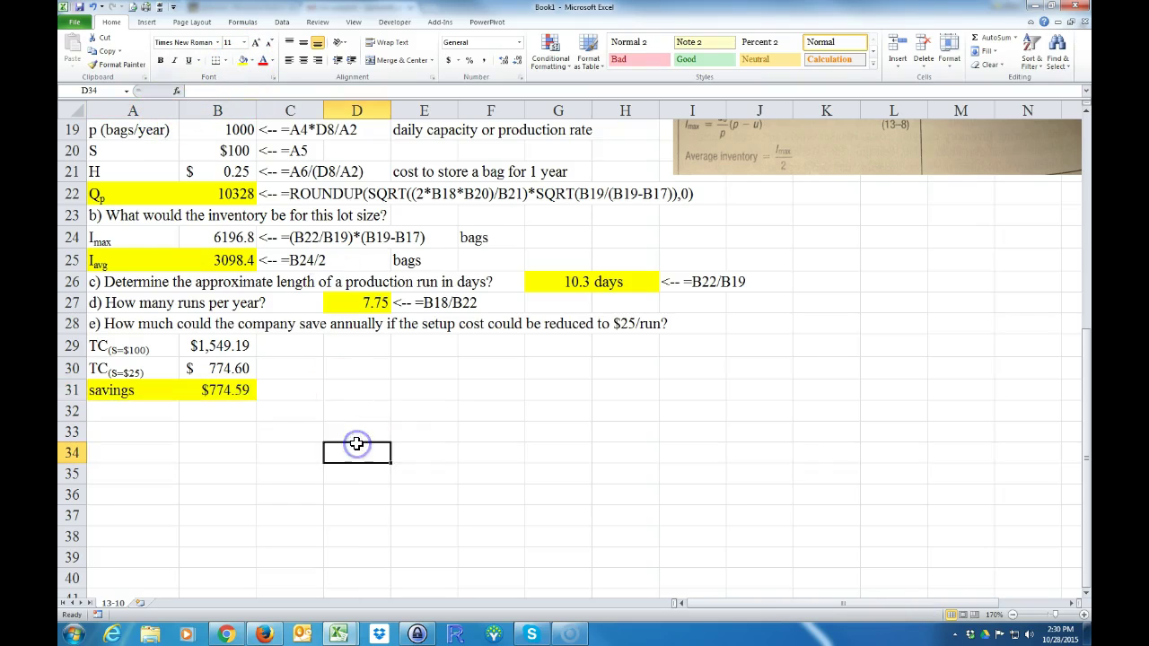
- Copy the formula annotation from C25 into C29 to document the total cost formula for S=$100
{"action": "scroll", "coordinate": [356, 443], "scroll_direction": "up", "scroll_amount": 1}
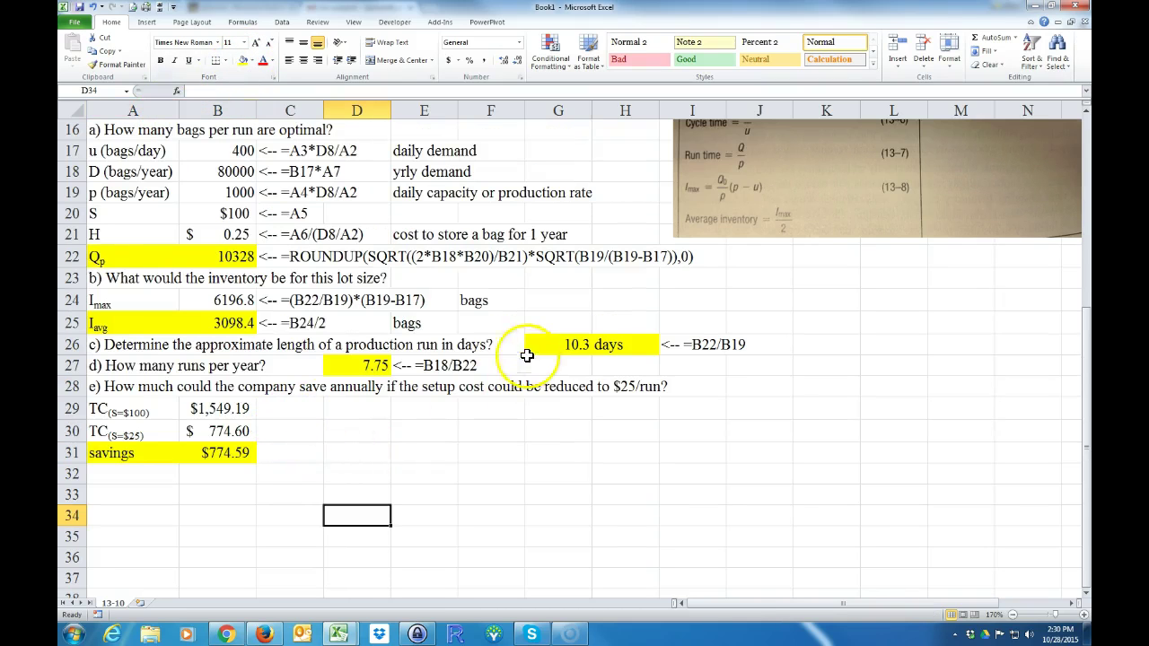
{"action": "left_click", "coordinate": [289, 325]}
{"action": "right_click", "coordinate": [289, 324]}
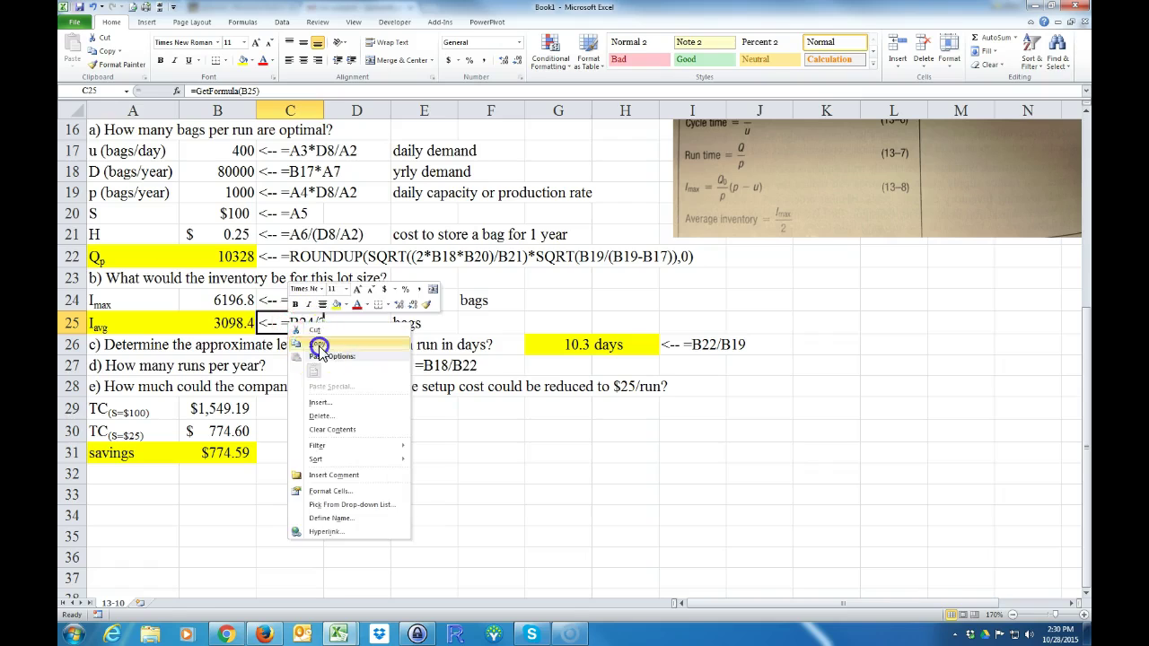
{"action": "left_click", "coordinate": [317, 343]}
{"action": "left_click", "coordinate": [291, 407]}
{"action": "right_click", "coordinate": [290, 407]}
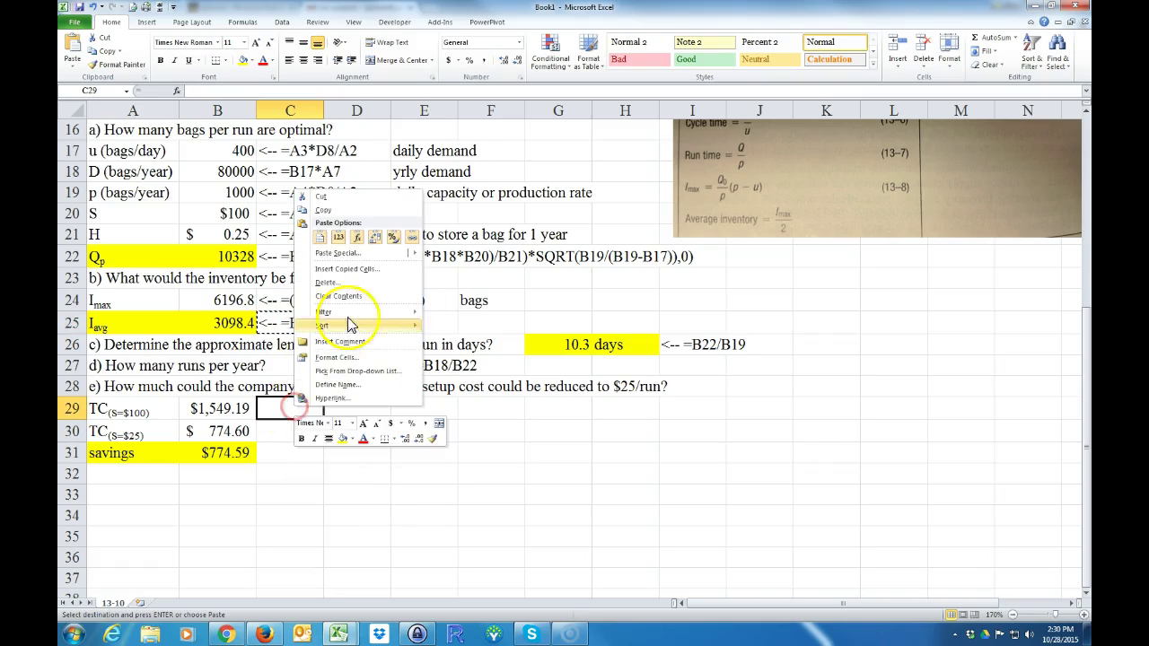
{"action": "left_click", "coordinate": [319, 236]}
{"action": "left_click", "coordinate": [313, 473]}
{"action": "scroll", "coordinate": [313, 473], "scroll_direction": "up", "scroll_amount": 2}
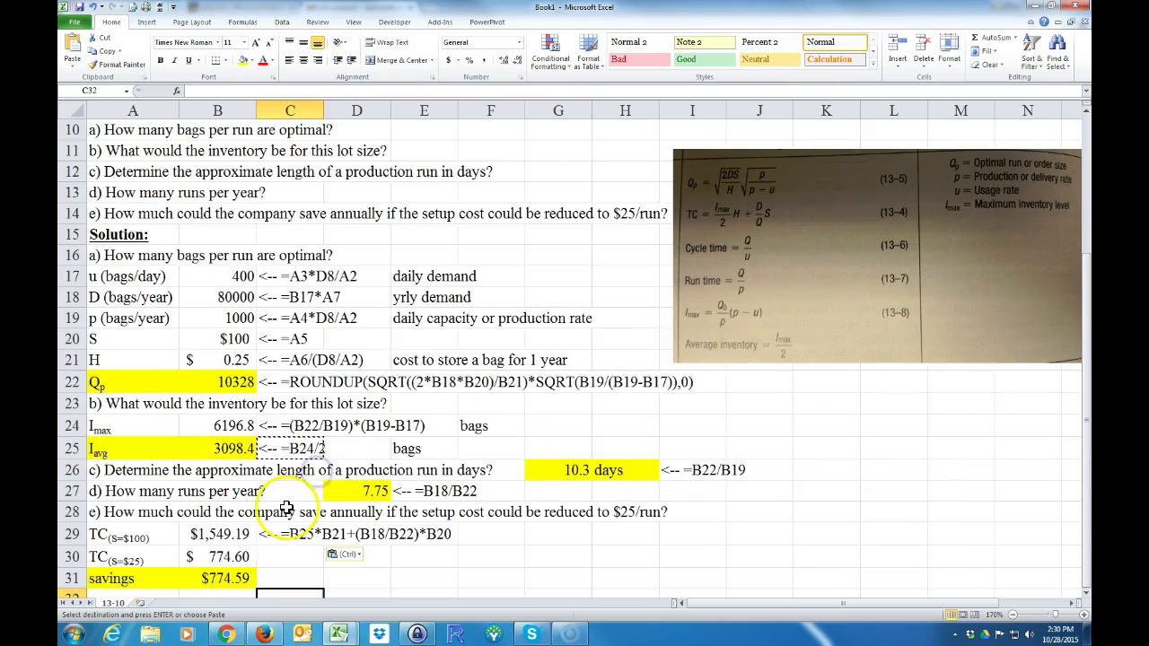
{"action": "left_click", "coordinate": [225, 479]}
{"action": "scroll", "coordinate": [220, 558], "scroll_direction": "up", "scroll_amount": 3}
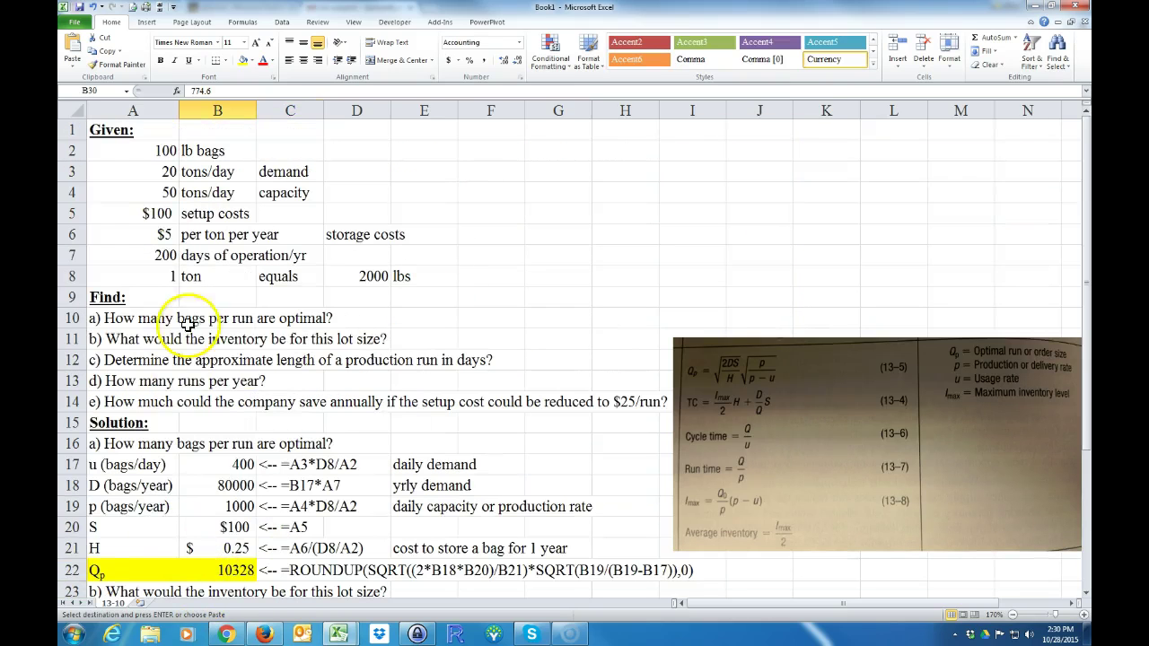
{"action": "left_click", "coordinate": [146, 212]}
{"action": "scroll", "coordinate": [250, 340], "scroll_direction": "down", "scroll_amount": 2}
{"action": "scroll", "coordinate": [269, 521], "scroll_direction": "down", "scroll_amount": 2}
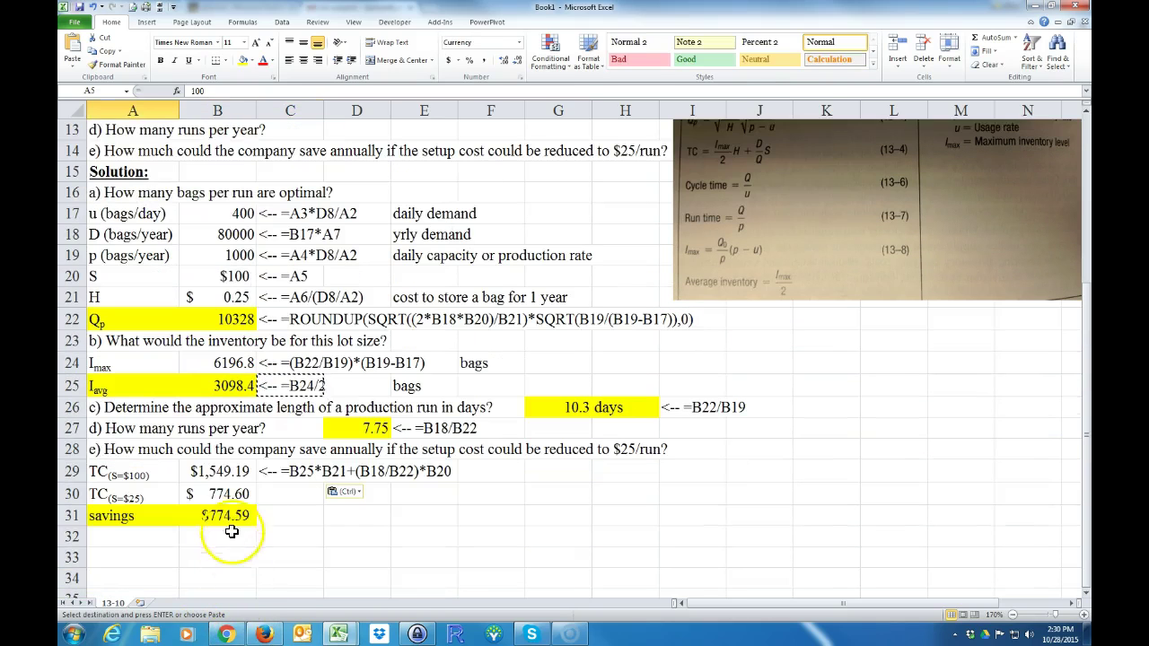
- Copy the formula annotation from C29 into C31 to document the savings formula
{"action": "left_click", "coordinate": [294, 468]}
{"action": "right_click", "coordinate": [294, 469]}
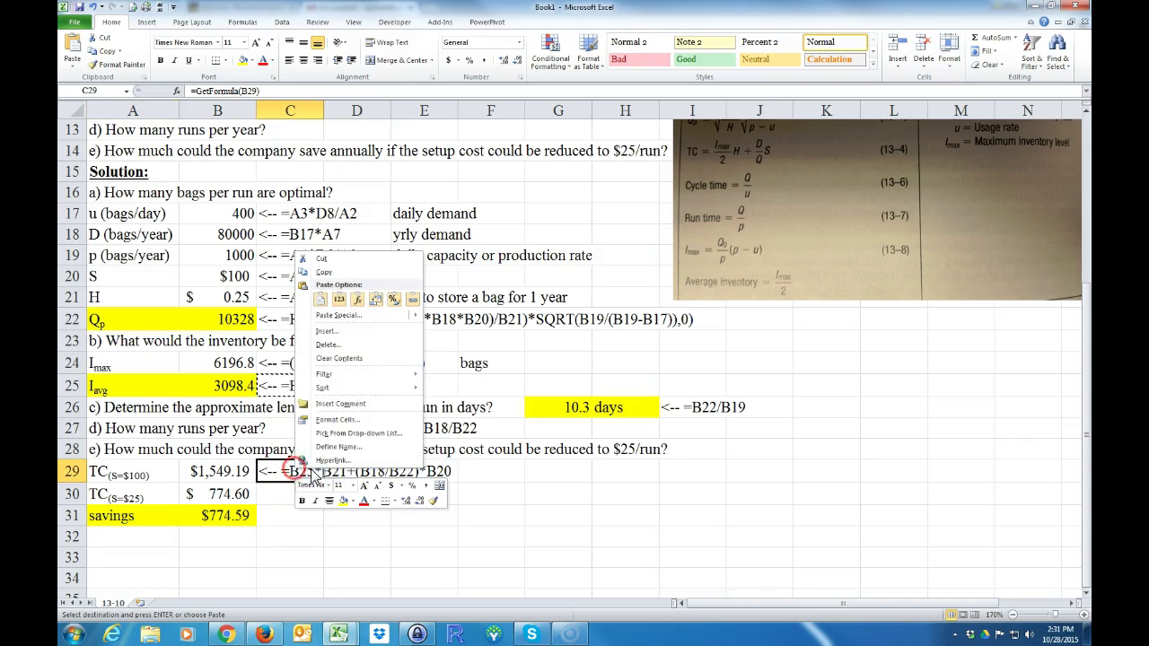
{"action": "left_click", "coordinate": [325, 276]}
{"action": "left_click", "coordinate": [298, 513]}
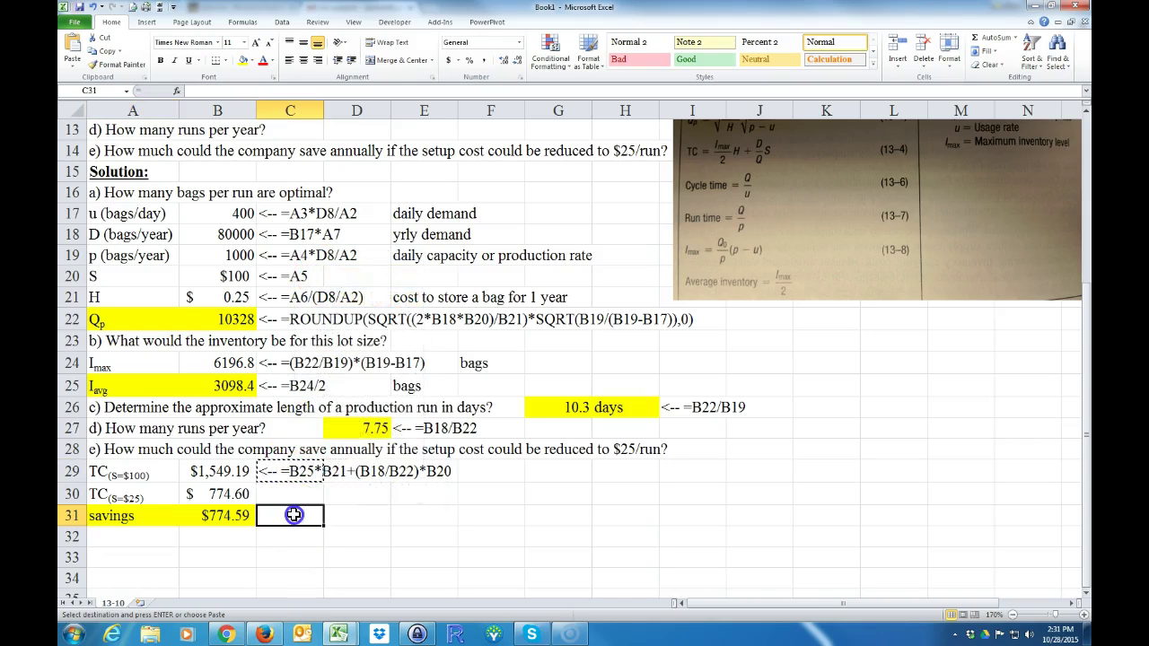
{"action": "right_click", "coordinate": [297, 513]}
{"action": "left_click", "coordinate": [316, 411]}
{"action": "left_click", "coordinate": [462, 594]}
{"action": "left_click", "coordinate": [413, 536]}
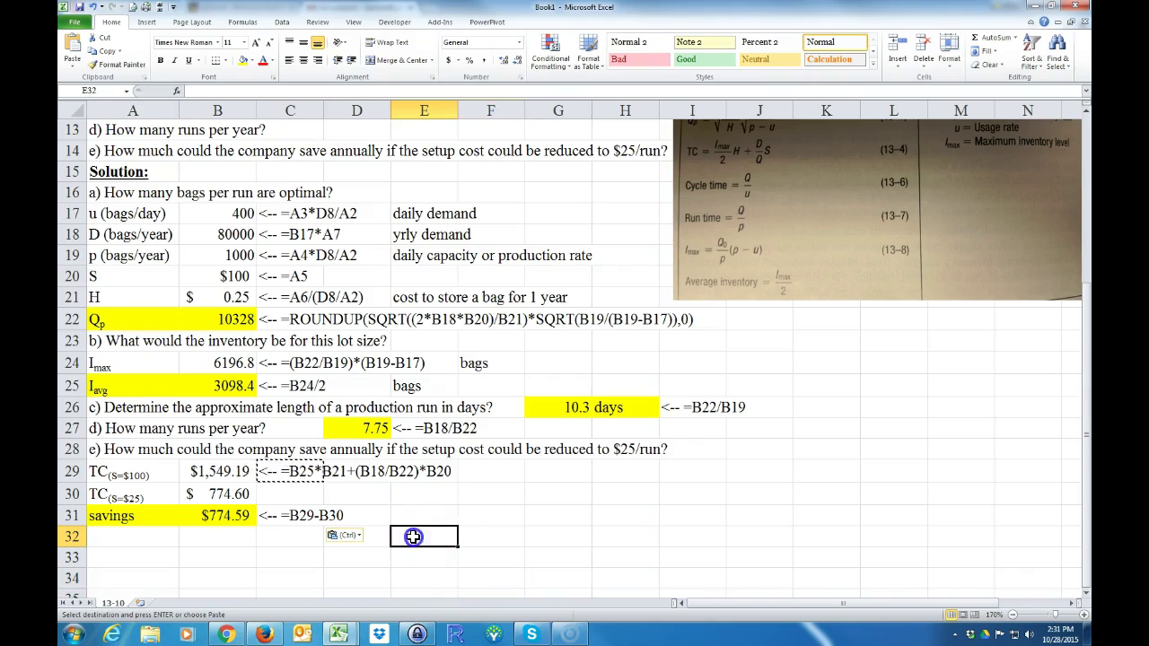